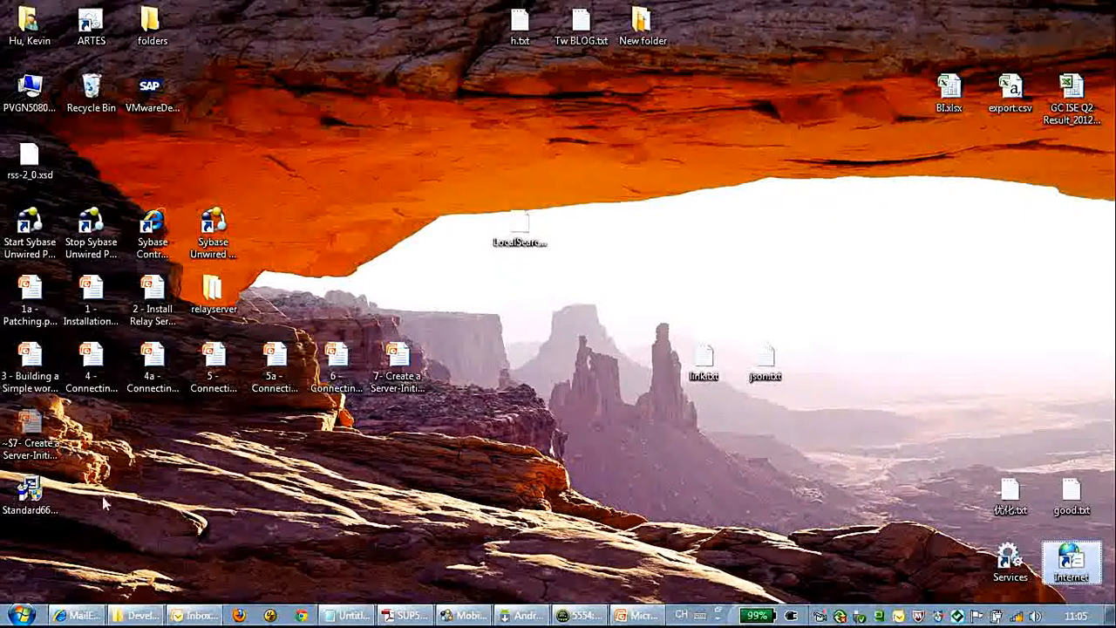
Step: Review the MailEnable Standard Edition downloads page, then minimise Internet Explorer to show the desktop installer
click(33, 494)
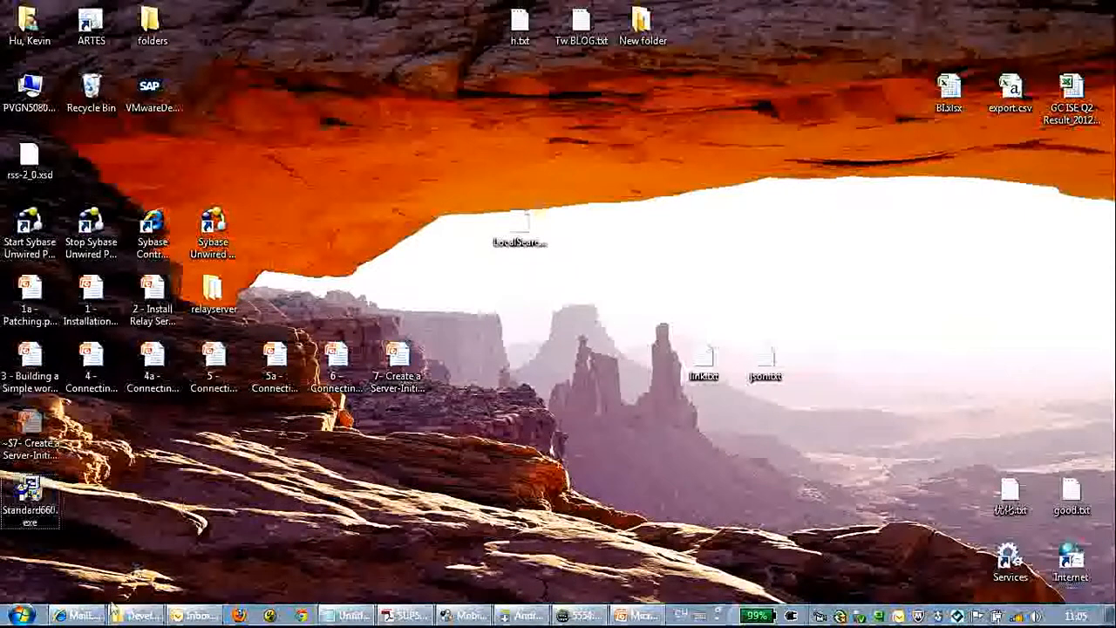
click(78, 615)
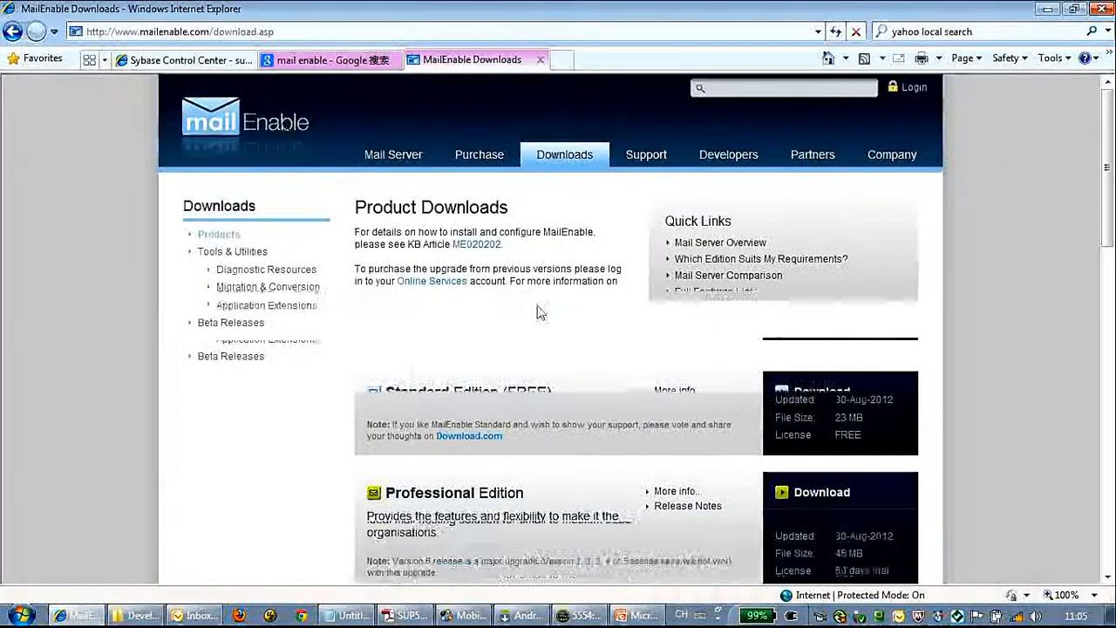
scroll(523, 310, down, 3)
key(super+d)
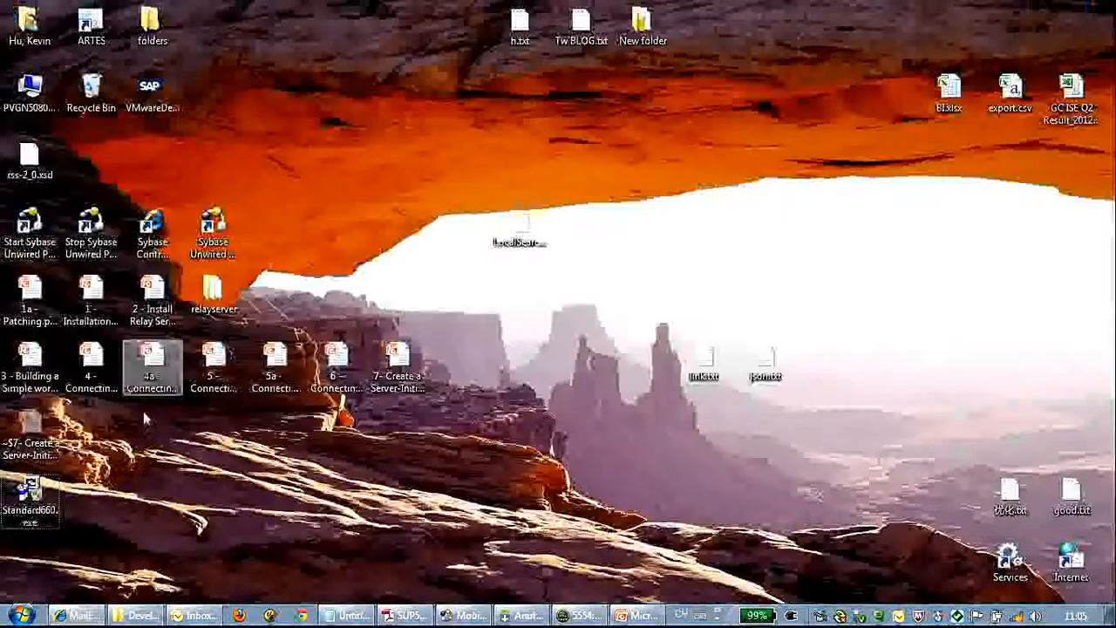
Step: Run Standard660.exe as administrator and dismiss the Installation Note and DNS resolution warning
right_click(41, 503)
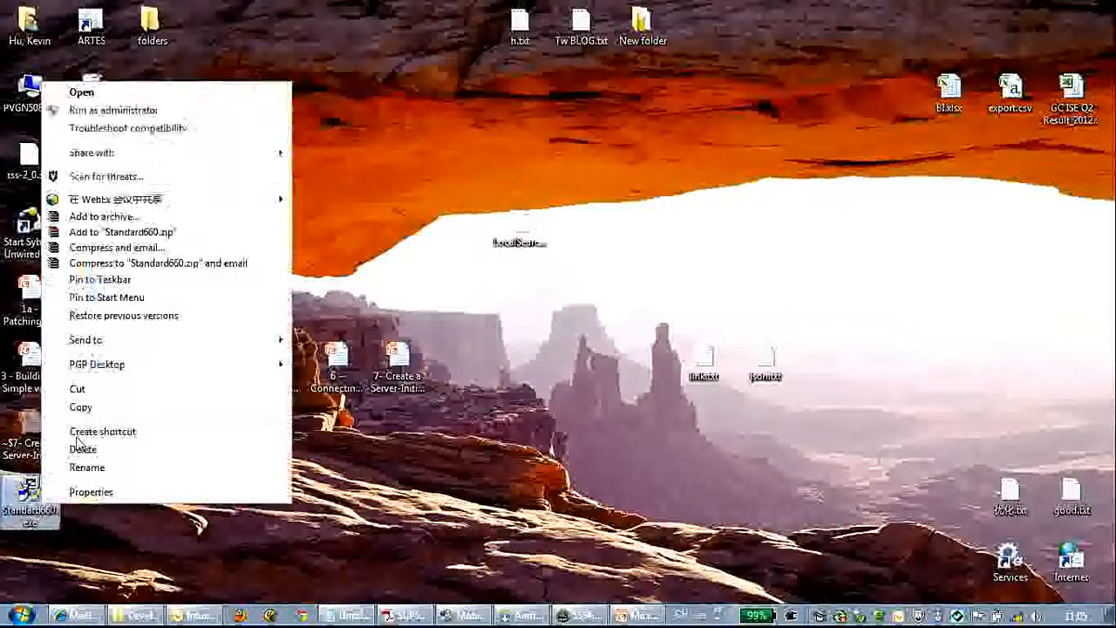
click(145, 111)
click(1010, 157)
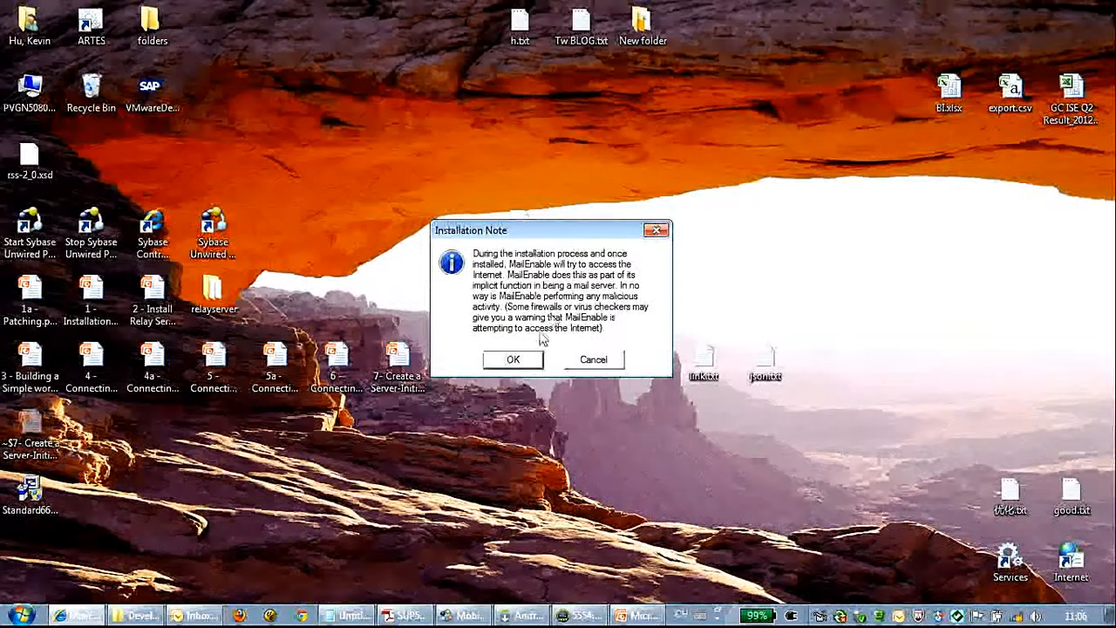
click(537, 362)
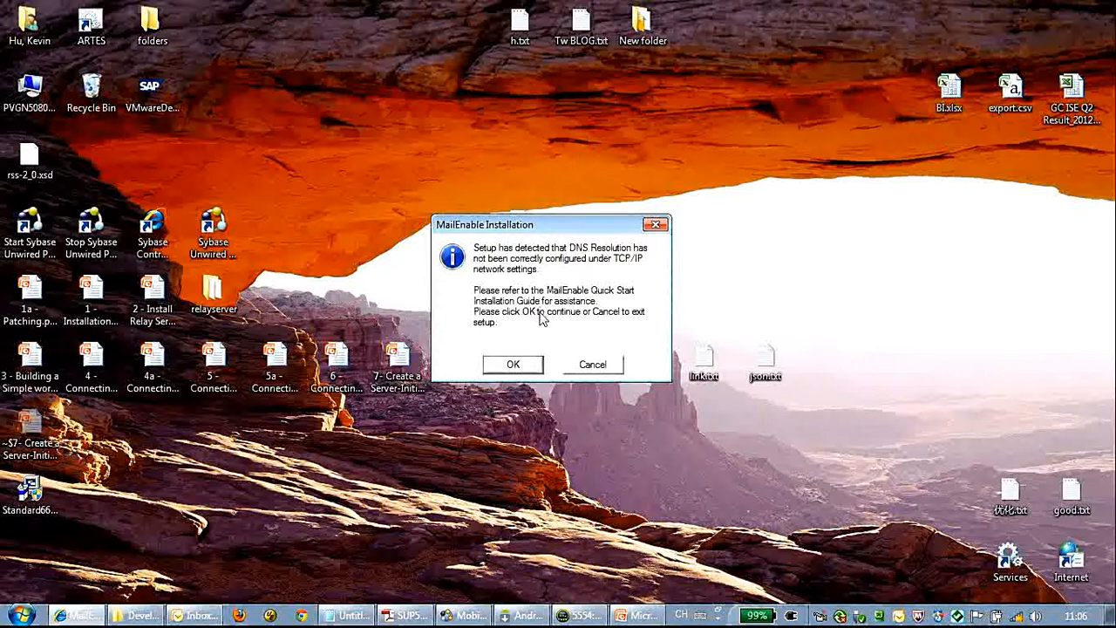
click(531, 365)
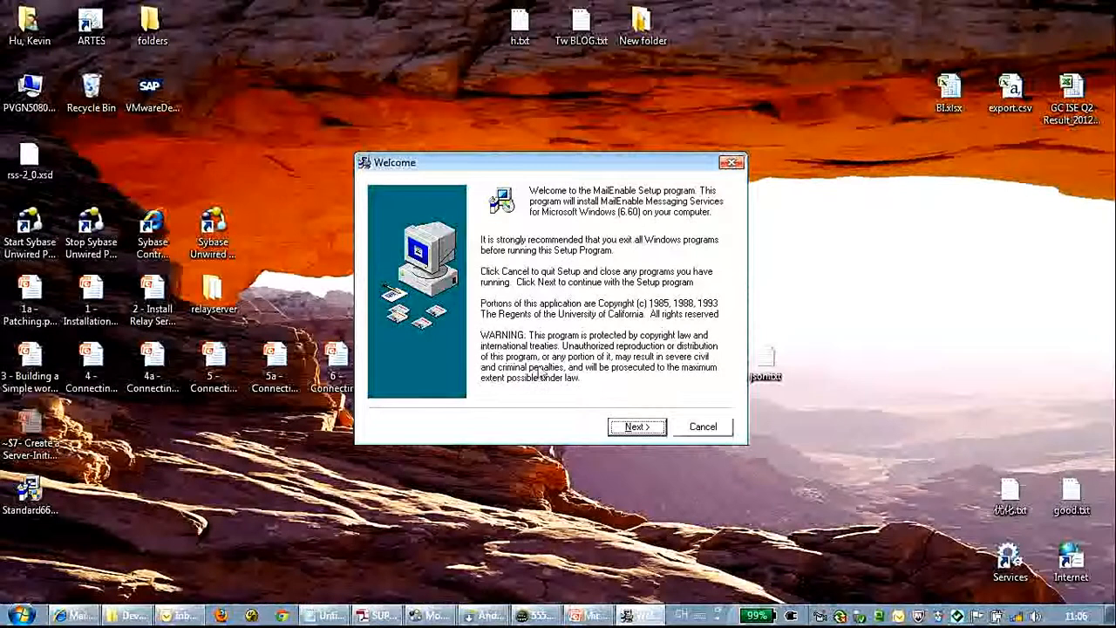
Step: Accept default owner, terms, Web Mail component, program folder, program group and repository settings
click(647, 427)
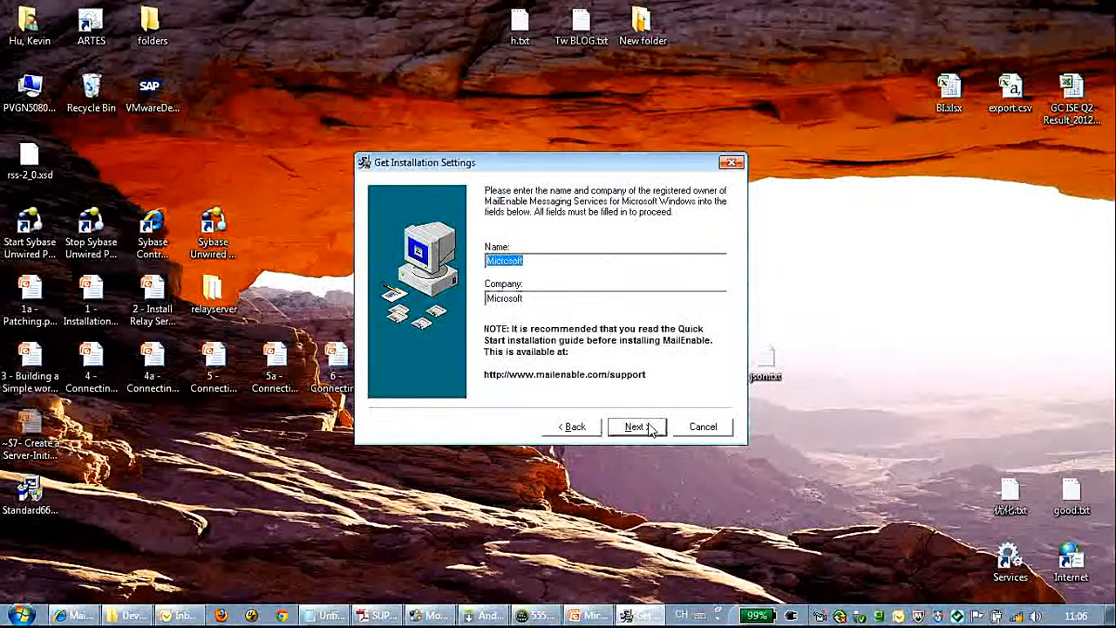
click(650, 428)
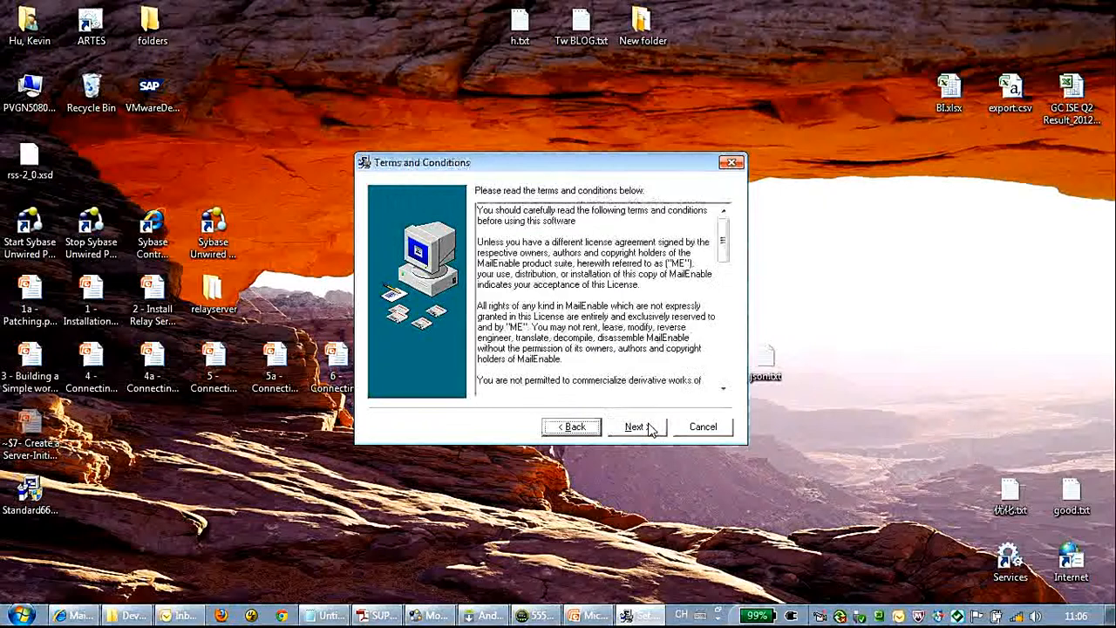
click(649, 428)
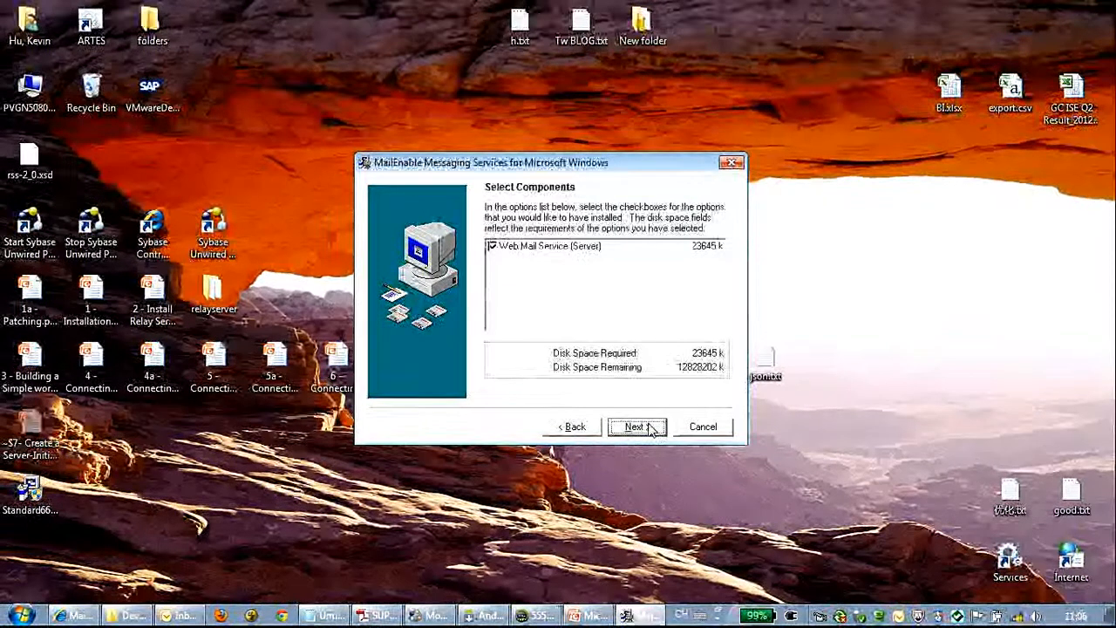
click(650, 428)
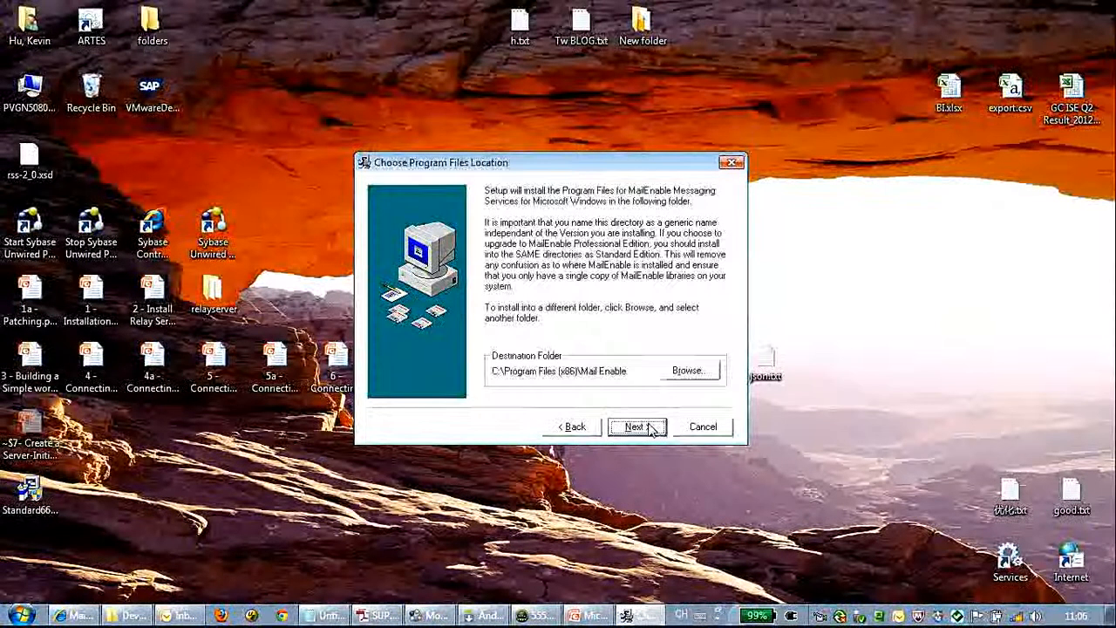
click(650, 428)
click(650, 428)
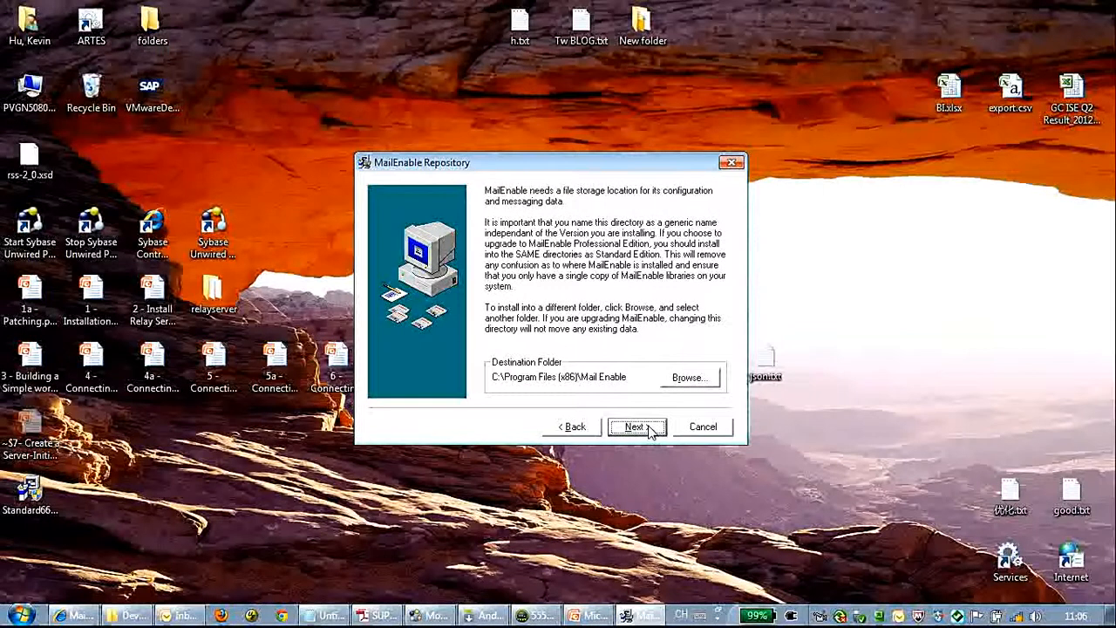
click(650, 427)
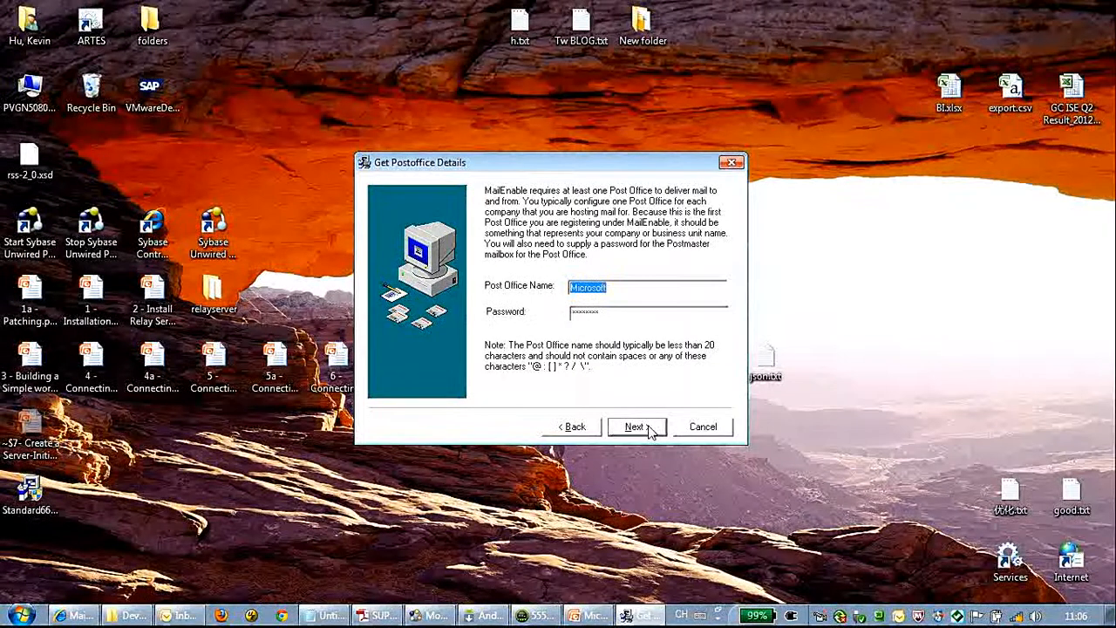
Step: Enter a new post office name and postmaster password, and set the SMTP domain to localhost
drag(644, 288, 514, 291)
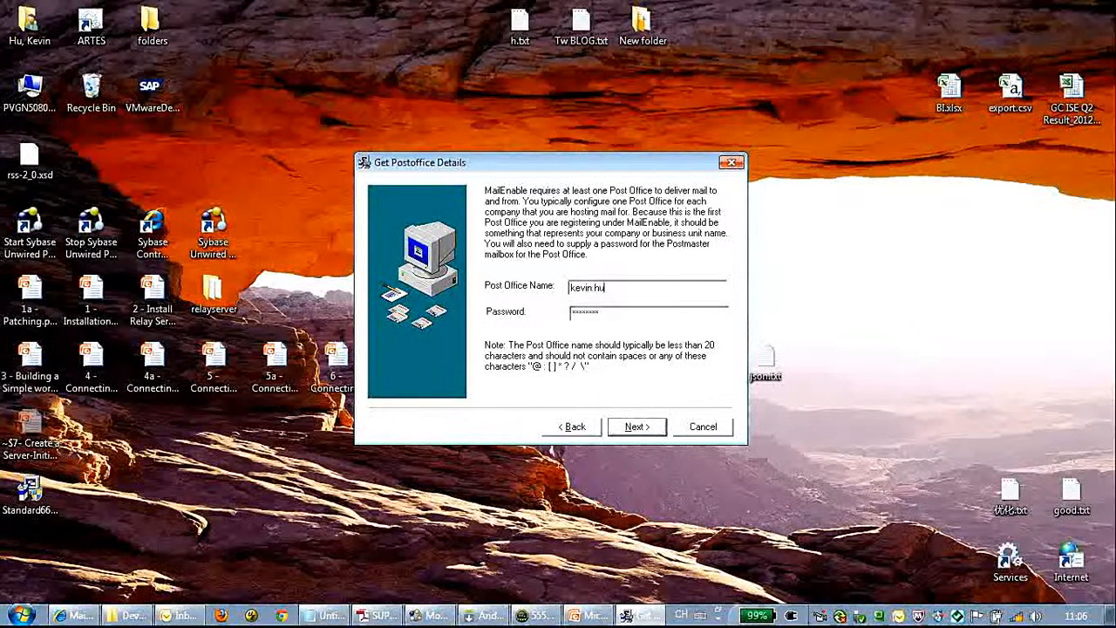
key(Return)
drag(629, 313, 527, 313)
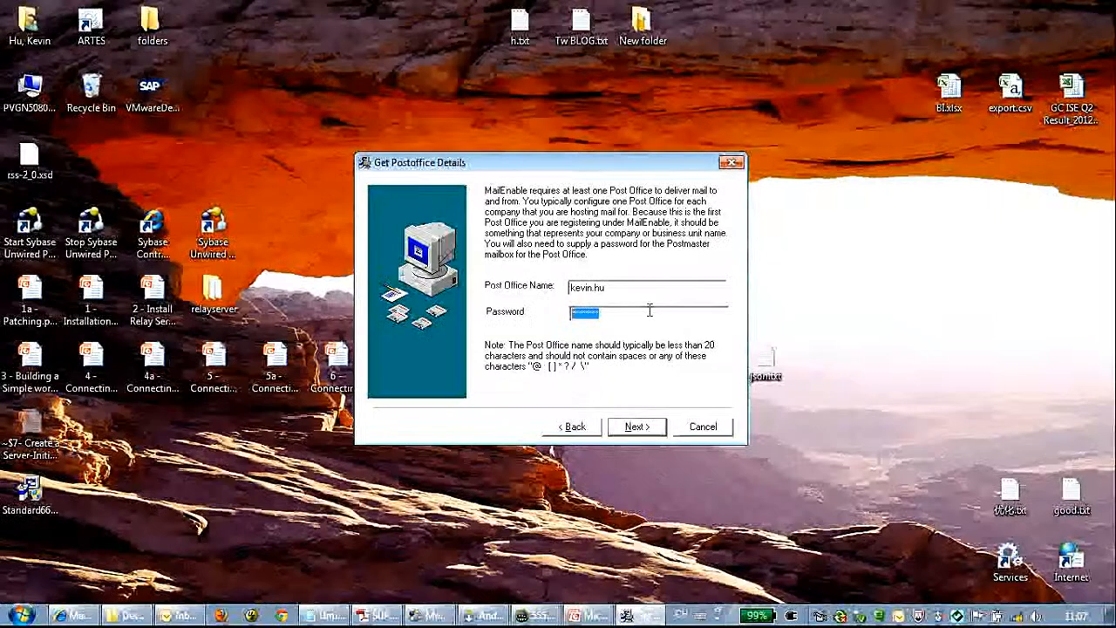
text(******)
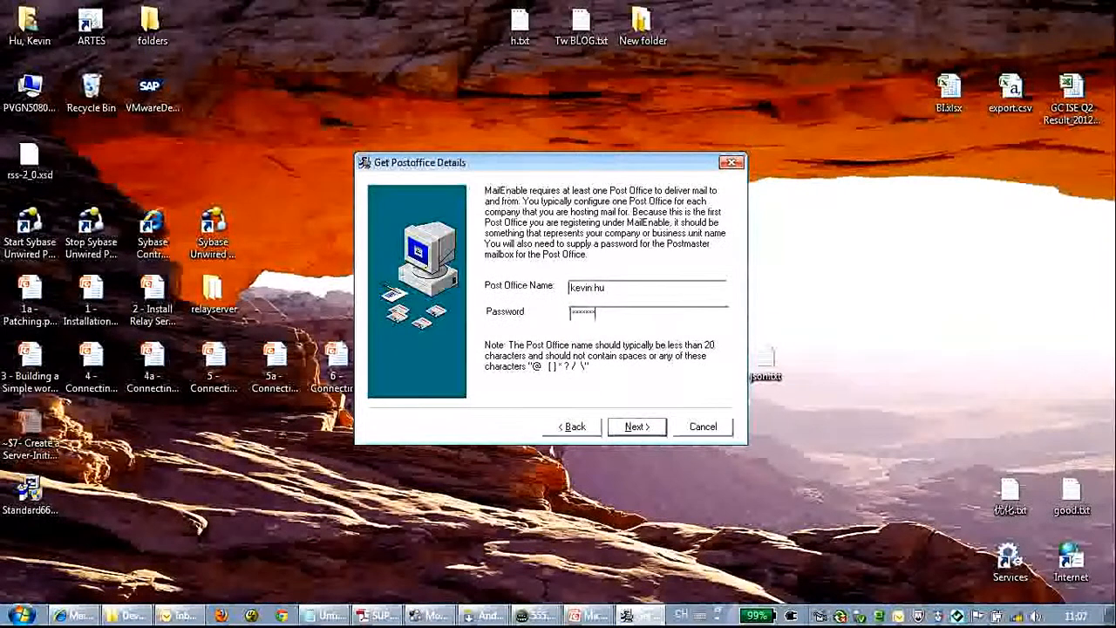
click(637, 428)
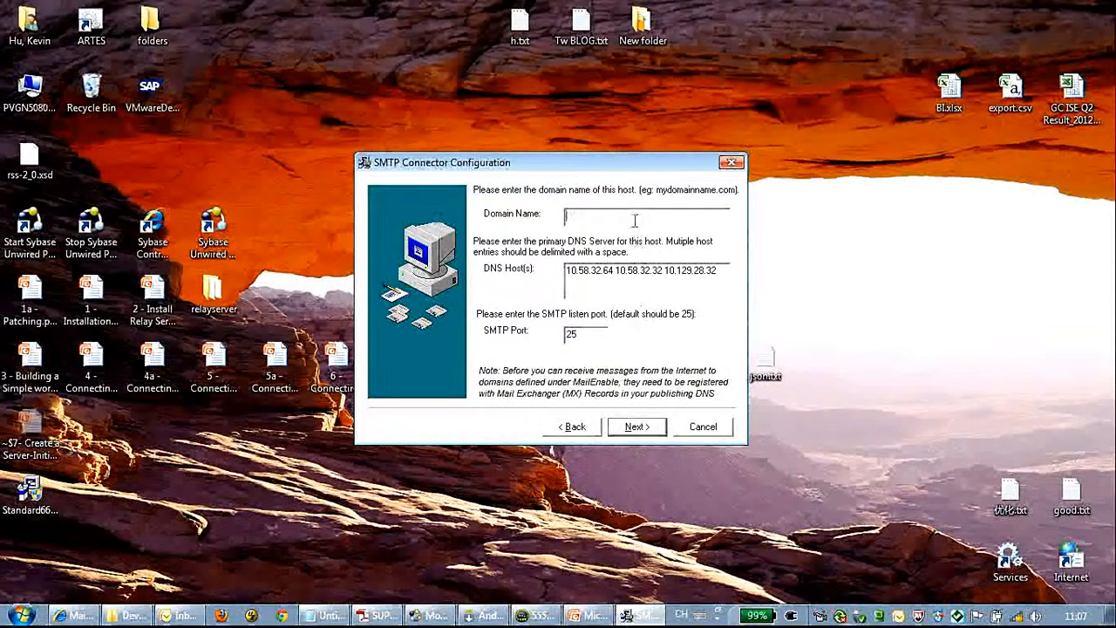
text(localhost)
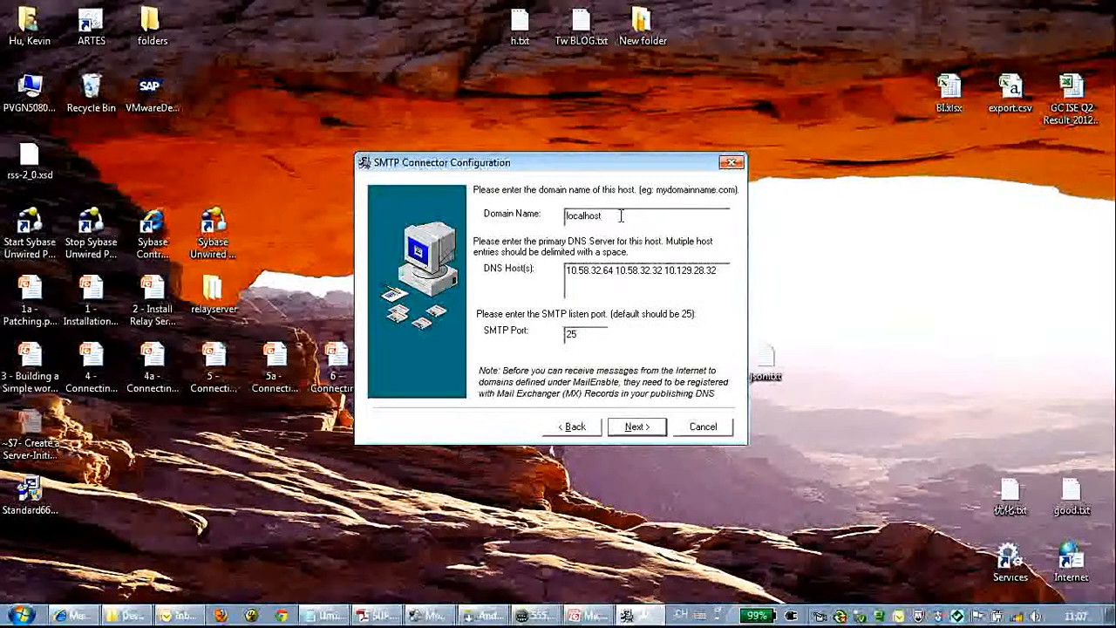
click(637, 427)
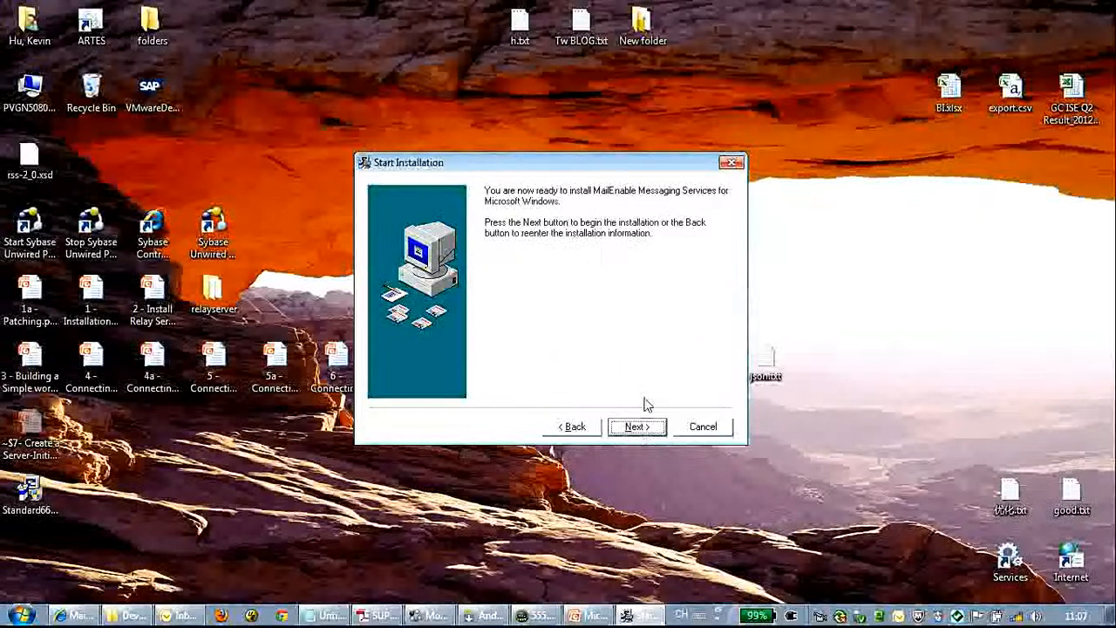
Step: Install MailEnable with webmail hosted on (1) Default Web Site
click(638, 426)
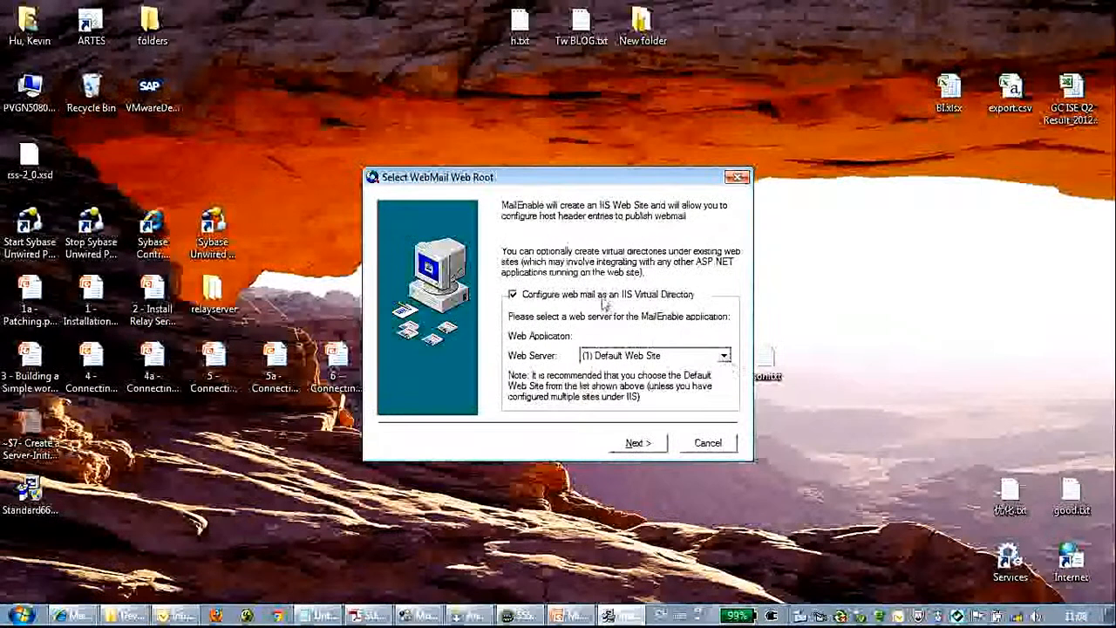
click(724, 356)
click(723, 358)
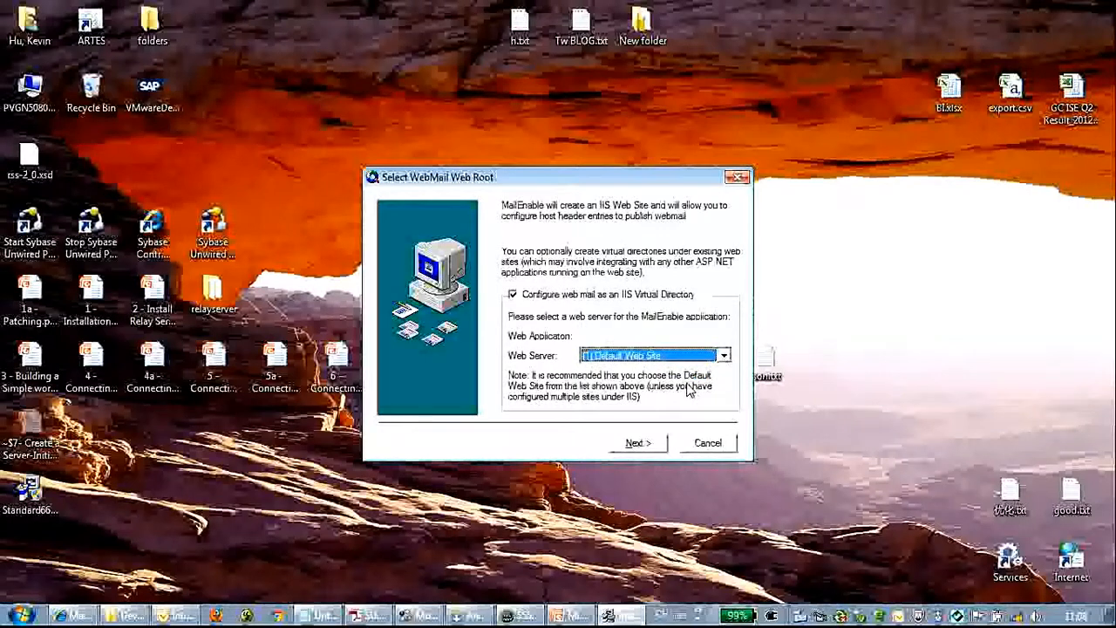
click(638, 442)
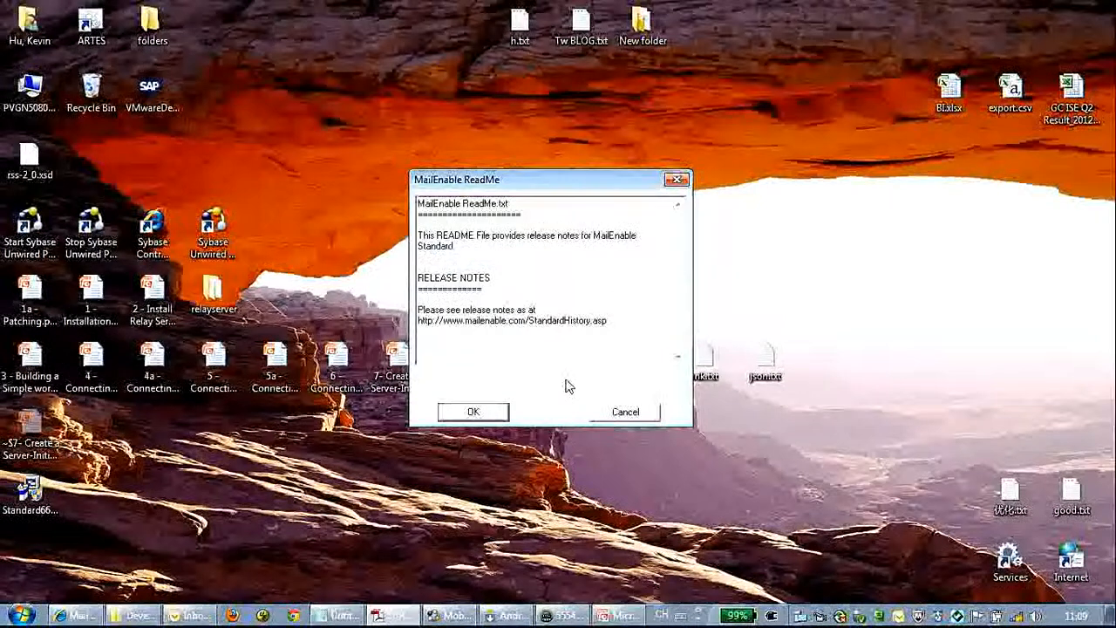
Step: Dismiss the ReadMe notes and finish to close the installer
drag(552, 236, 457, 247)
click(523, 353)
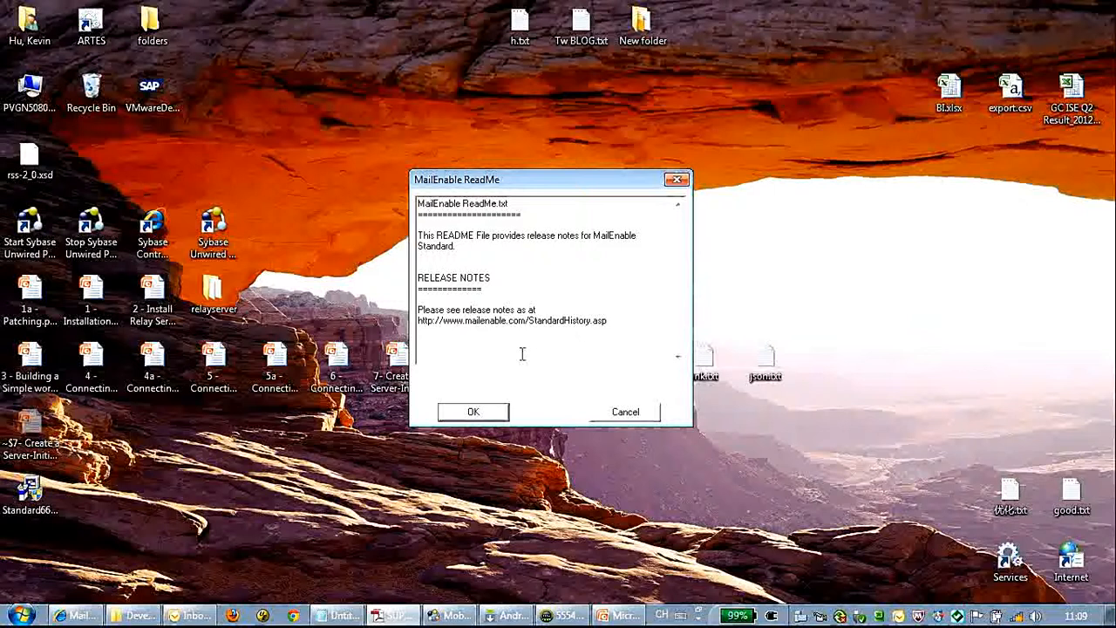
click(503, 414)
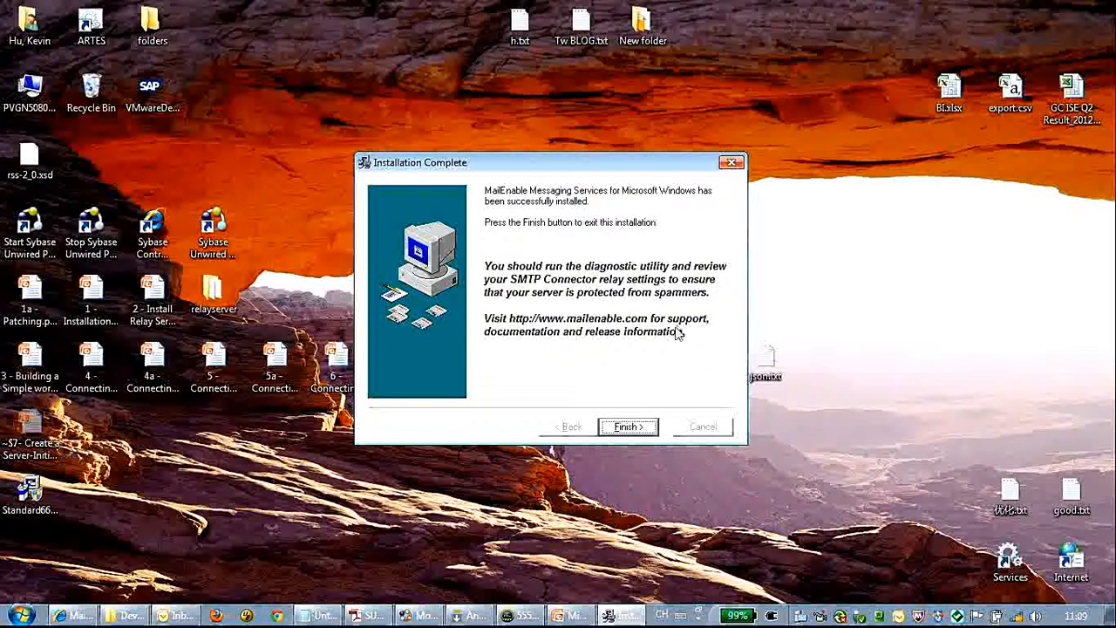
click(628, 426)
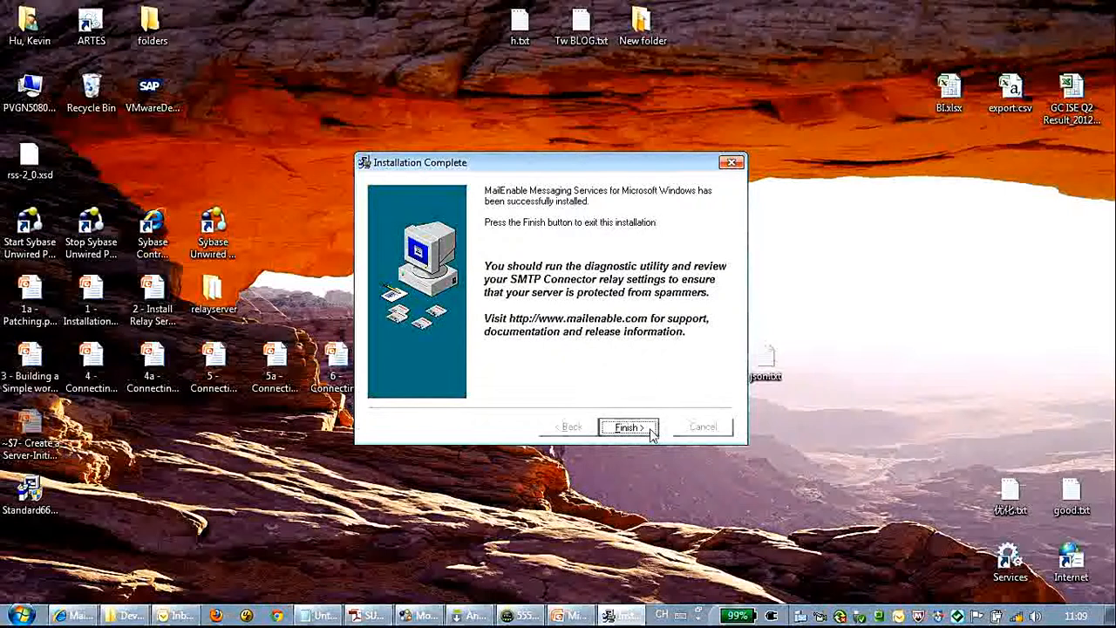
Step: Open the Services console full screen and locate the Sybase services
double_click(1011, 563)
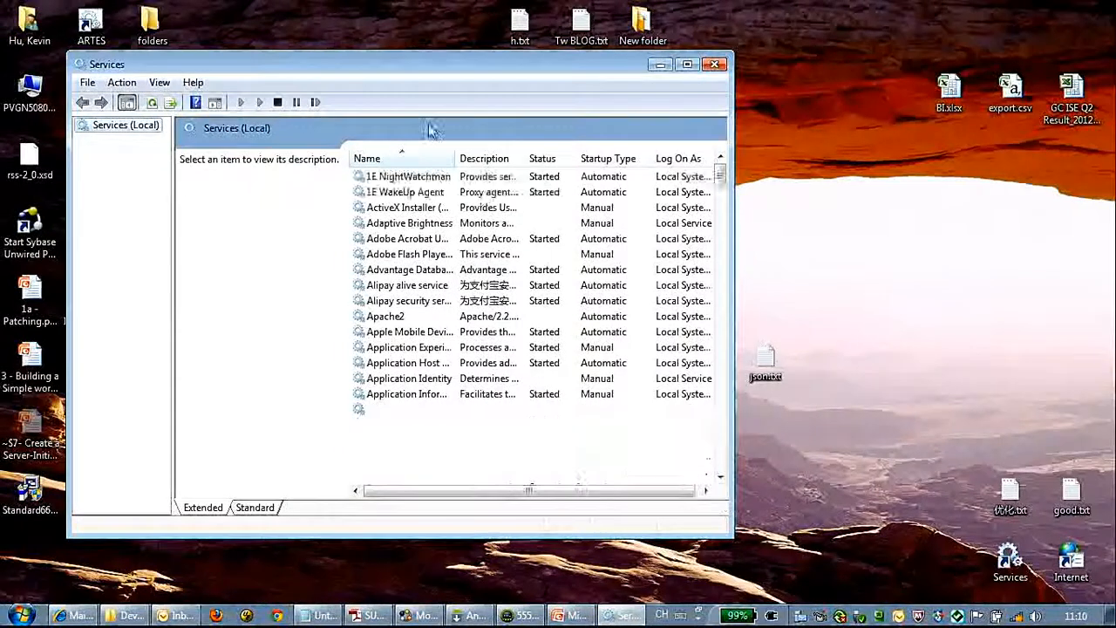
double_click(412, 75)
click(384, 289)
key(s)
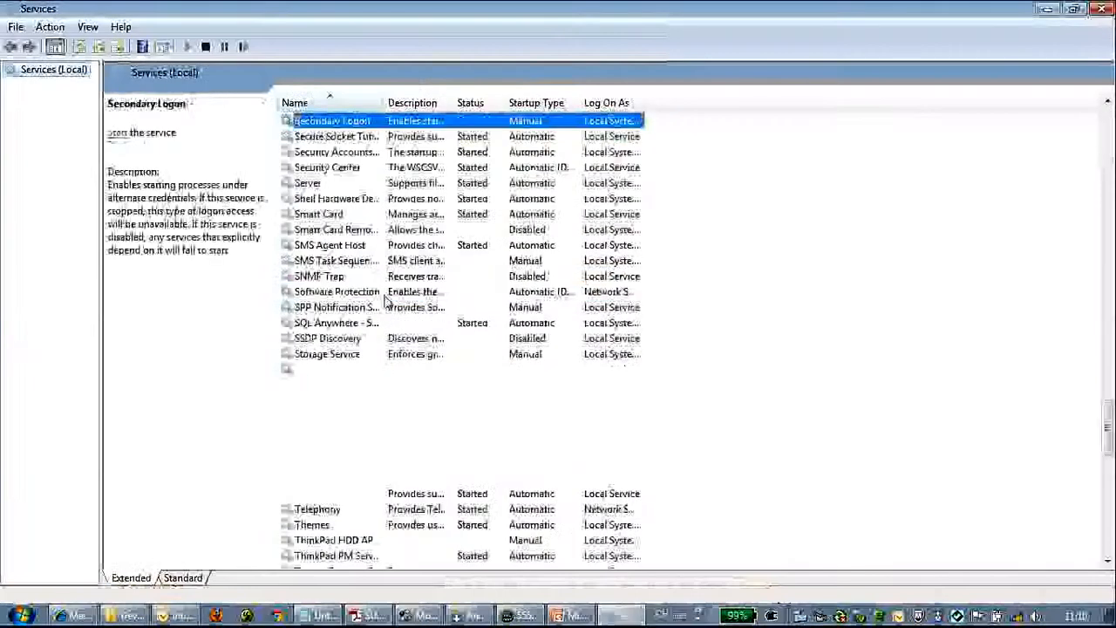
key(Down)
key(Down)
key(Down)
key(Down)
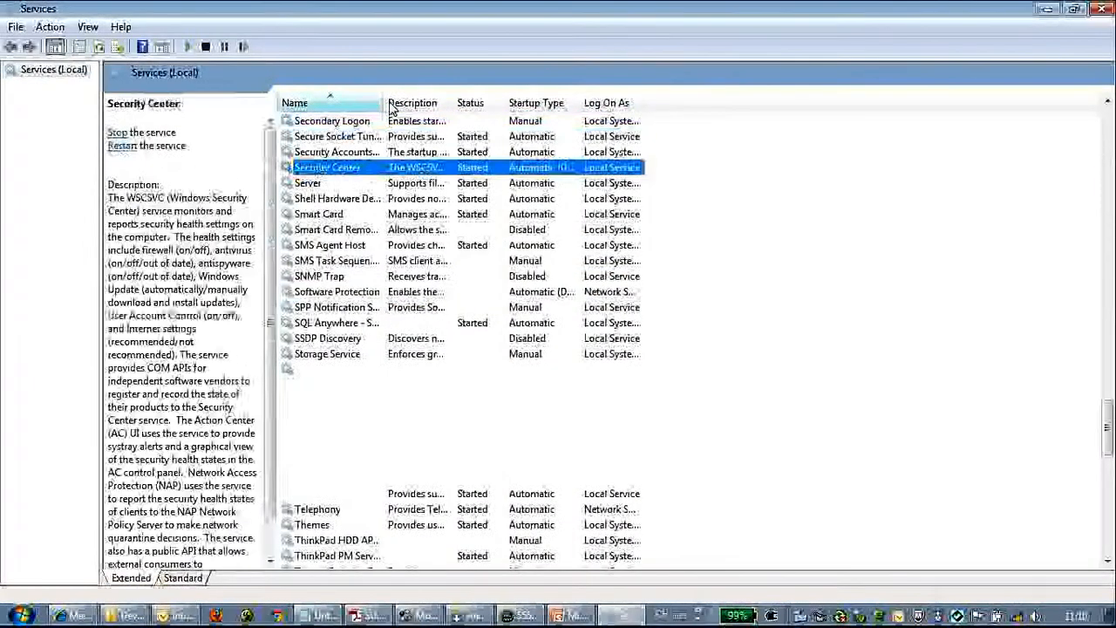
key(Down)
key(Down)
scroll(381, 329, down, 2)
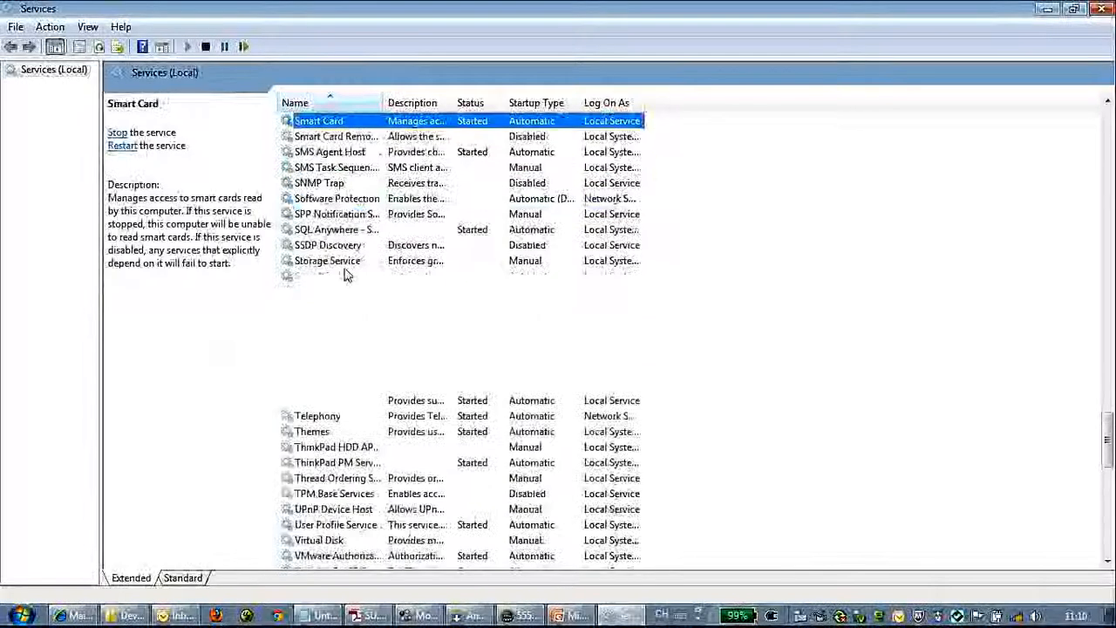
click(330, 291)
key(Down)
key(Down)
key(Down)
key(Down)
key(Down)
key(Down)
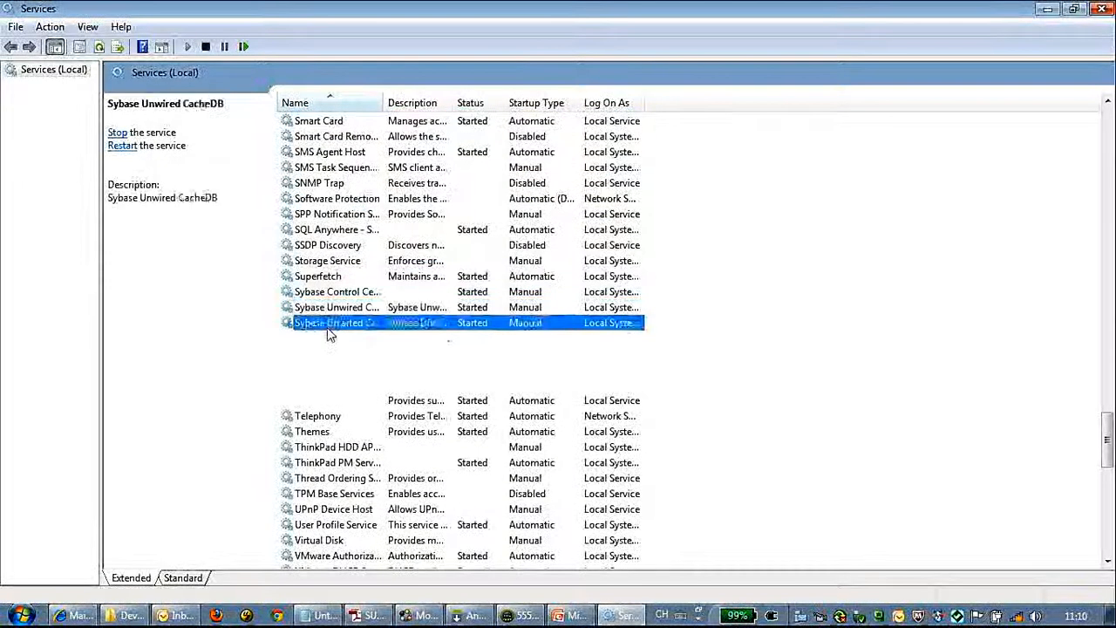
Step: Check the Sybase Unwired SampleDB and nearby services' status, then widen the Name column
click(335, 416)
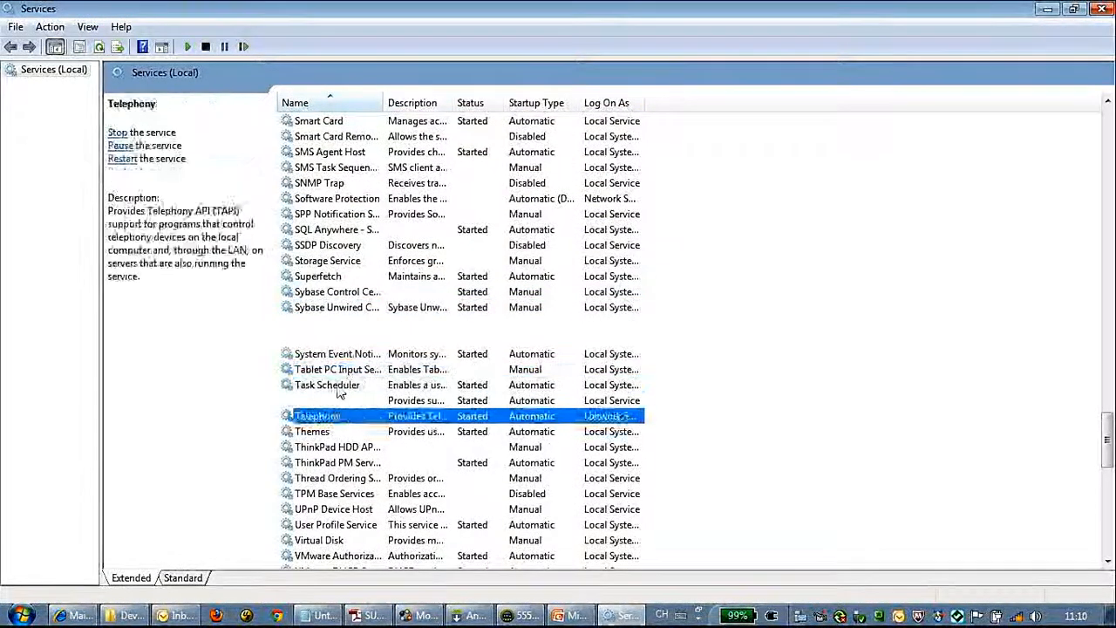
click(344, 400)
click(344, 322)
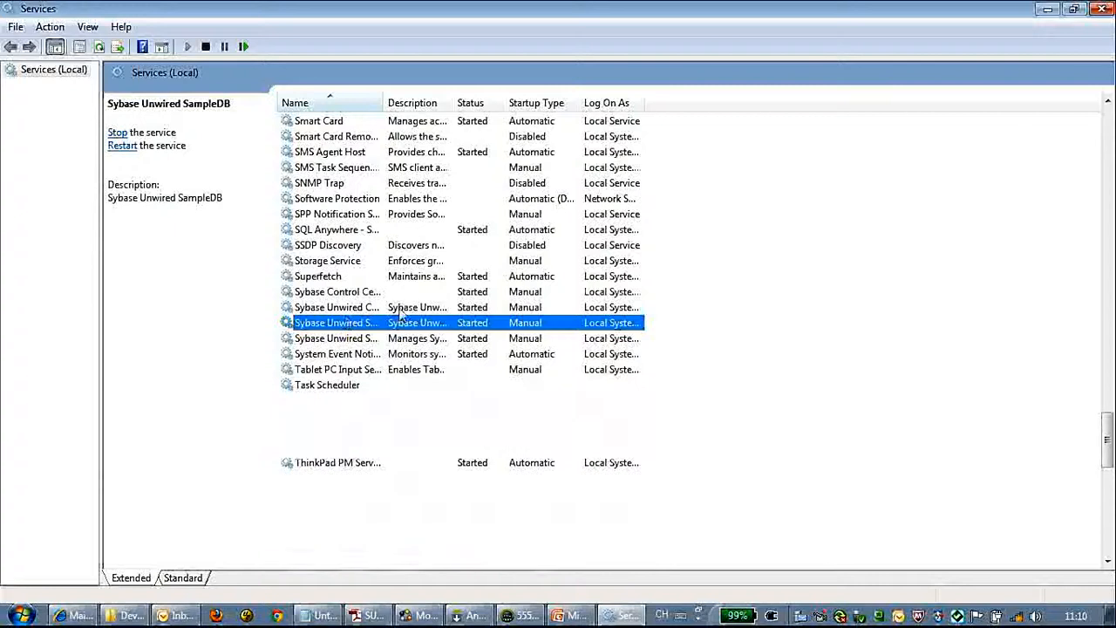
click(397, 153)
click(404, 170)
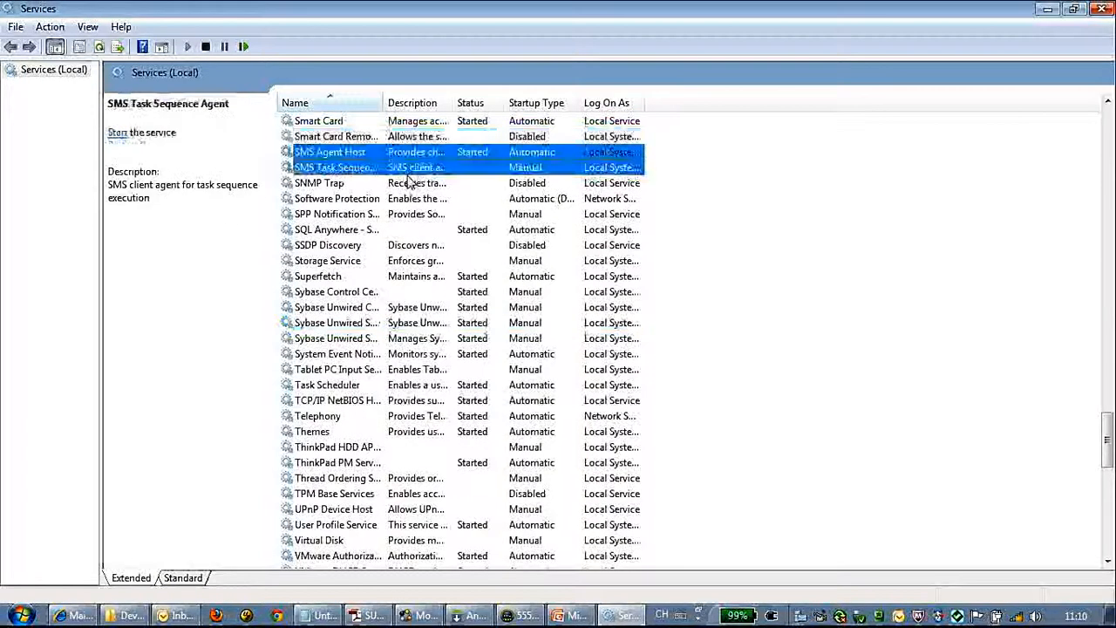
click(401, 183)
scroll(407, 336, down, 3)
scroll(408, 336, up, 20)
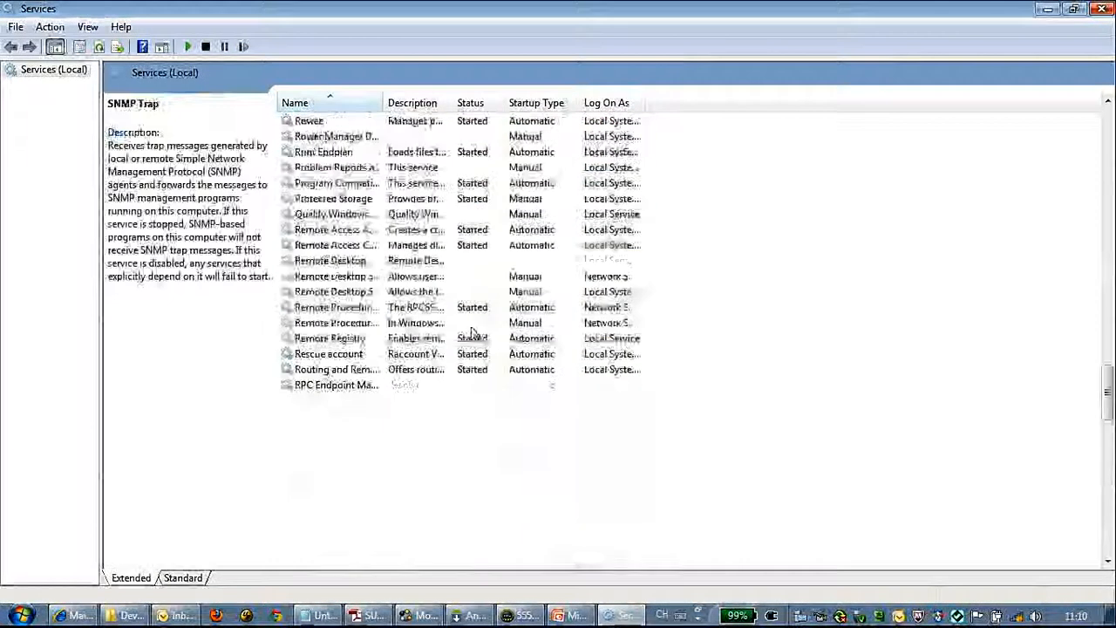
scroll(408, 336, up, 2)
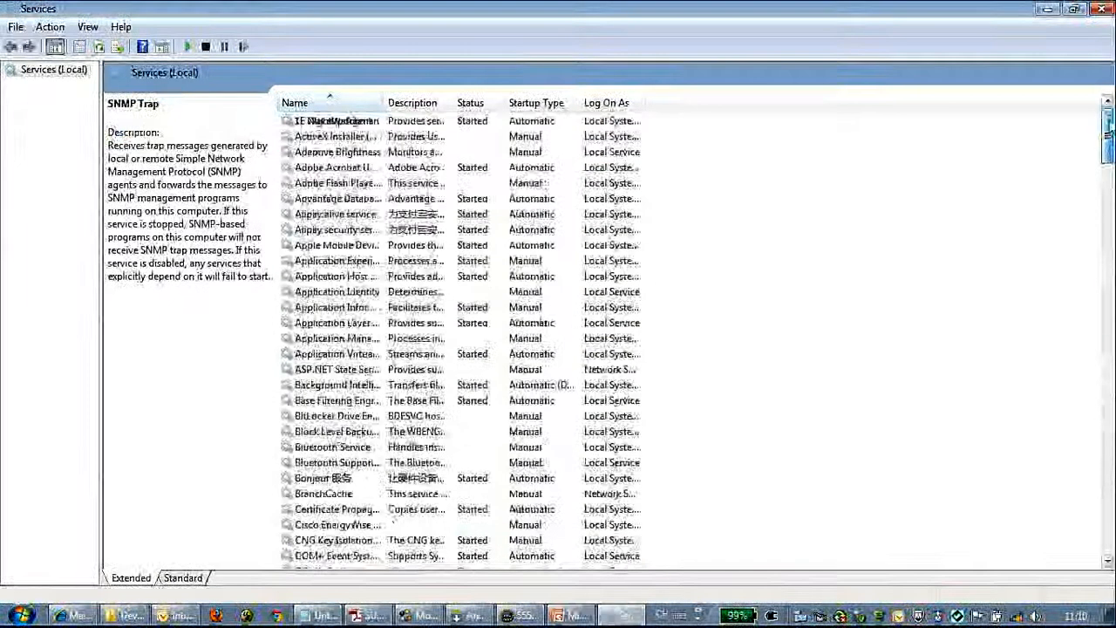
drag(382, 102, 532, 102)
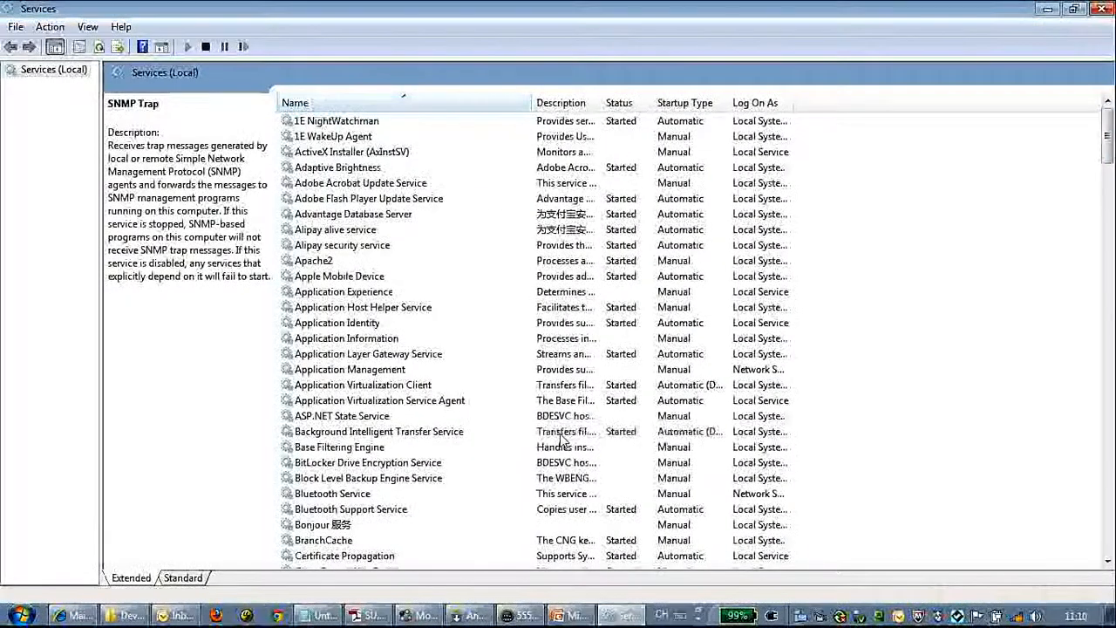
Step: Launch MailEnable Administrator from the Mail Enable program folder with administrator permission
click(23, 616)
click(70, 548)
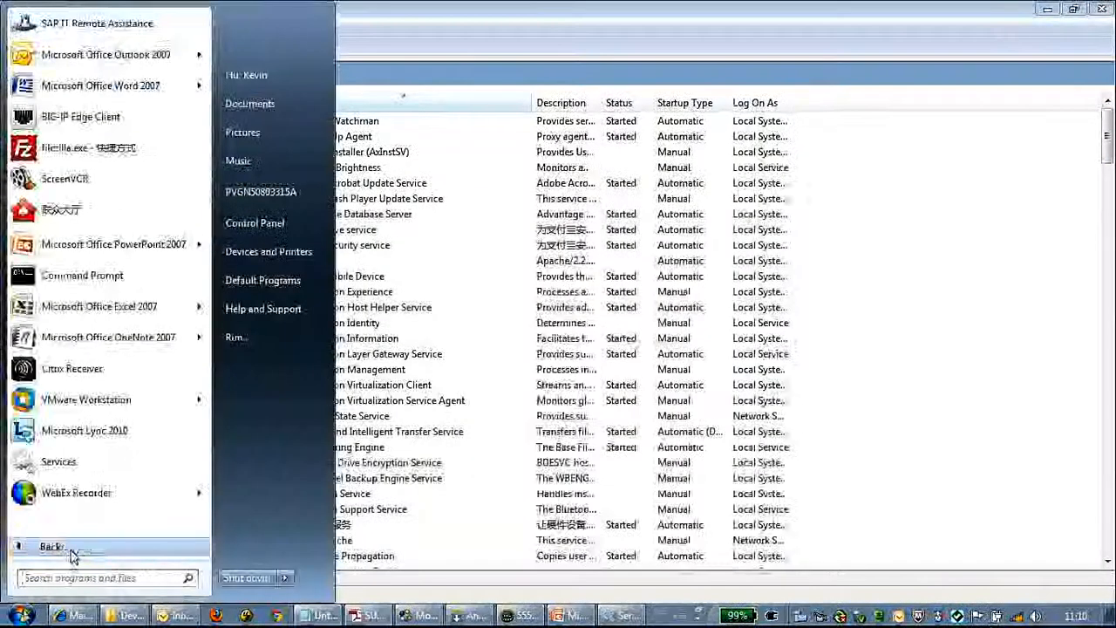
scroll(85, 410, down, 5)
click(78, 406)
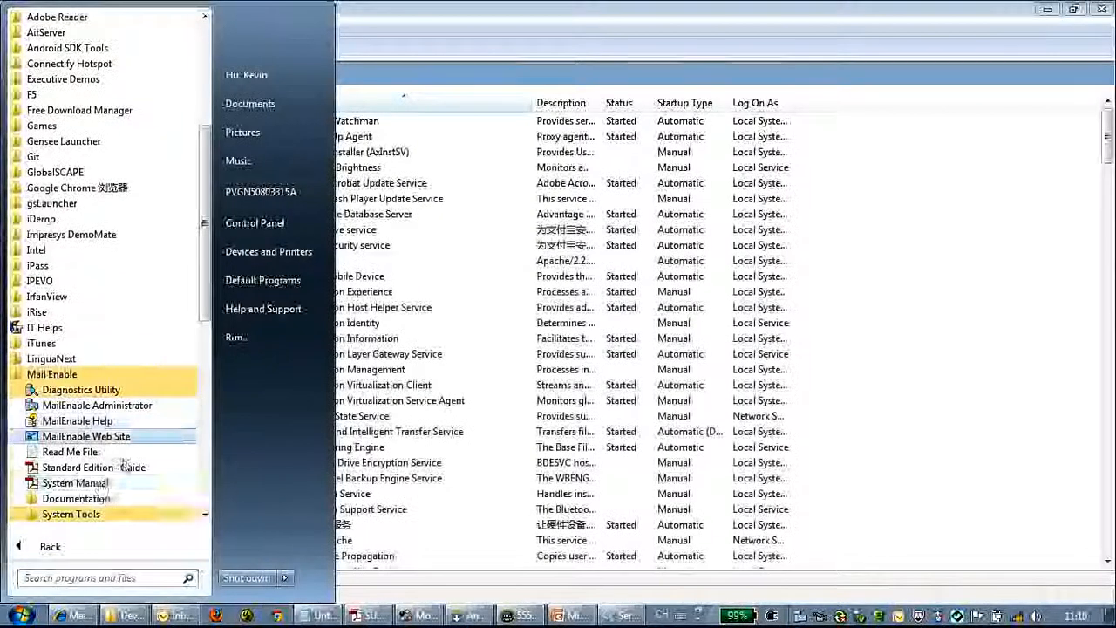
click(98, 410)
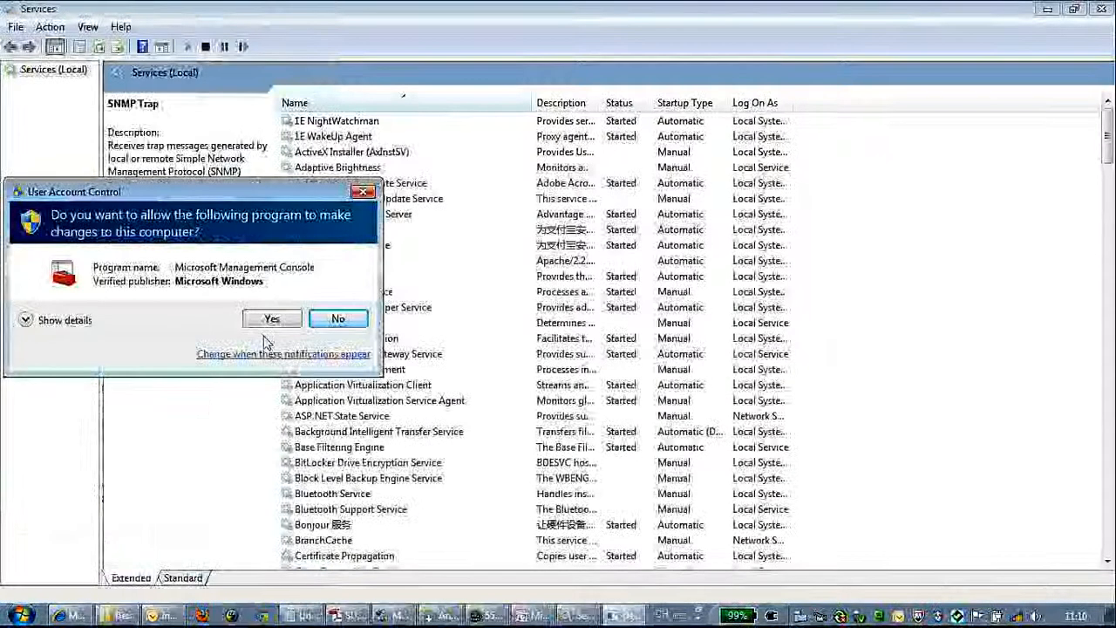
click(266, 319)
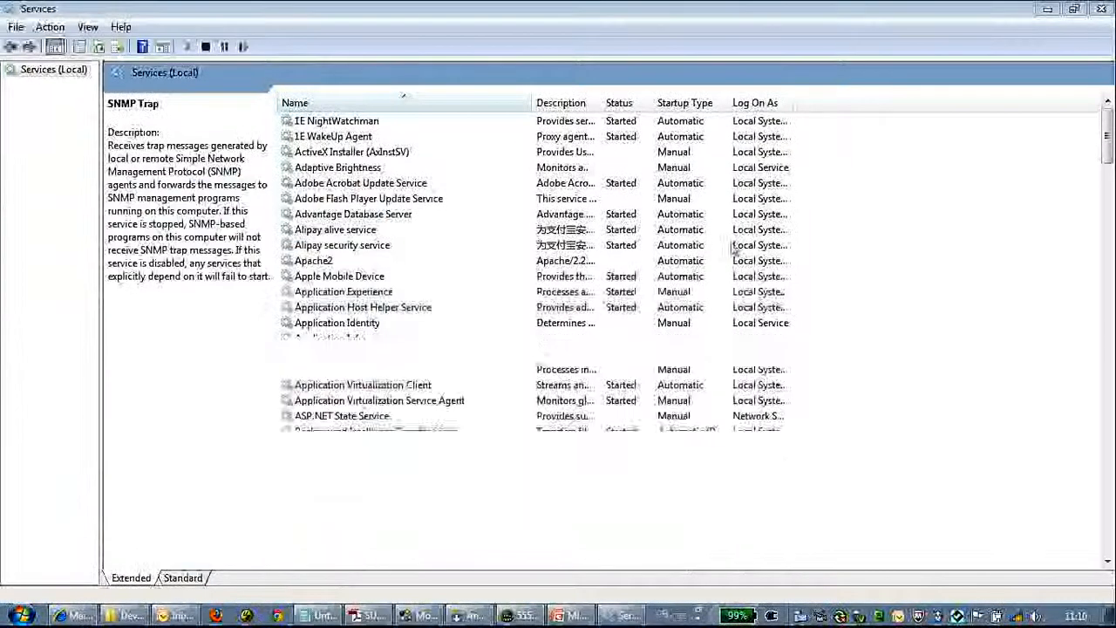
Step: Expand Messaging Manager and localhost in the tree to list the existing post offices
click(1049, 11)
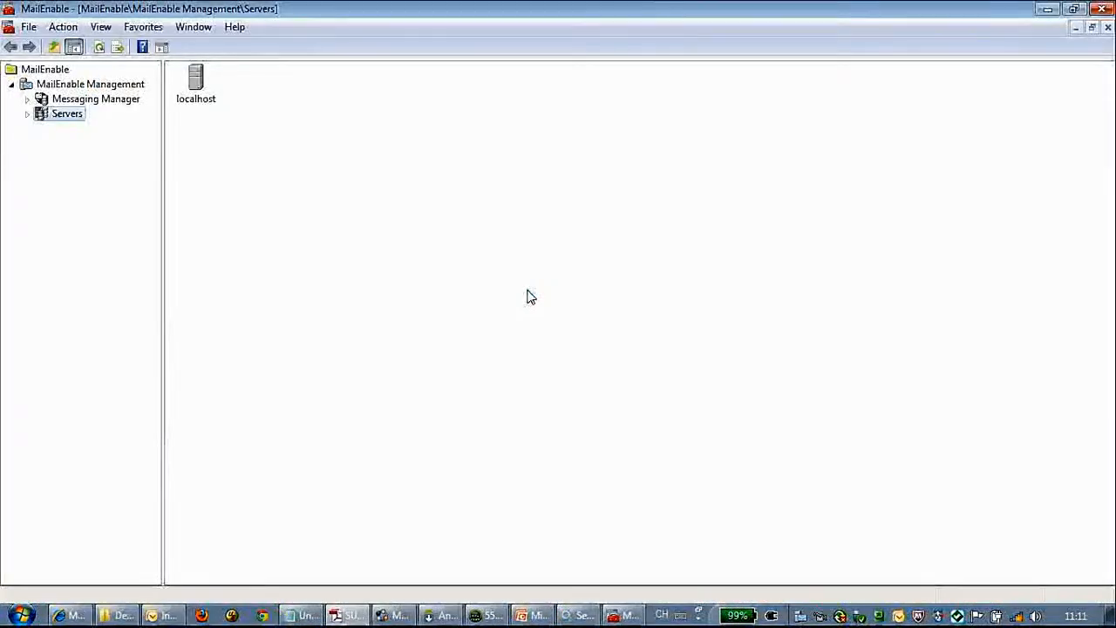
click(27, 113)
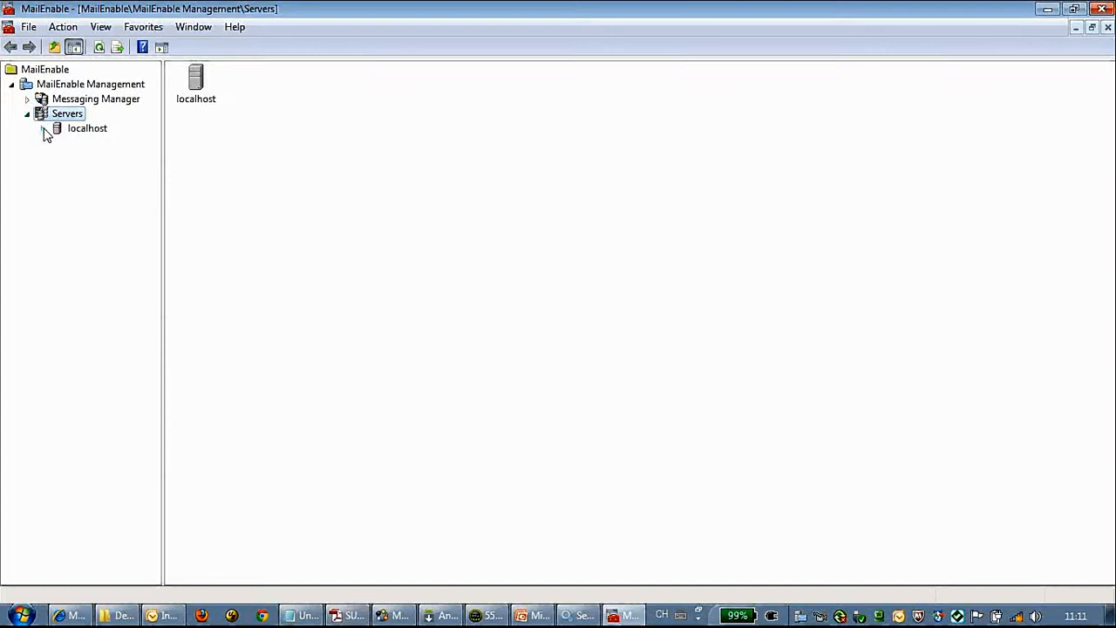
click(42, 128)
click(27, 99)
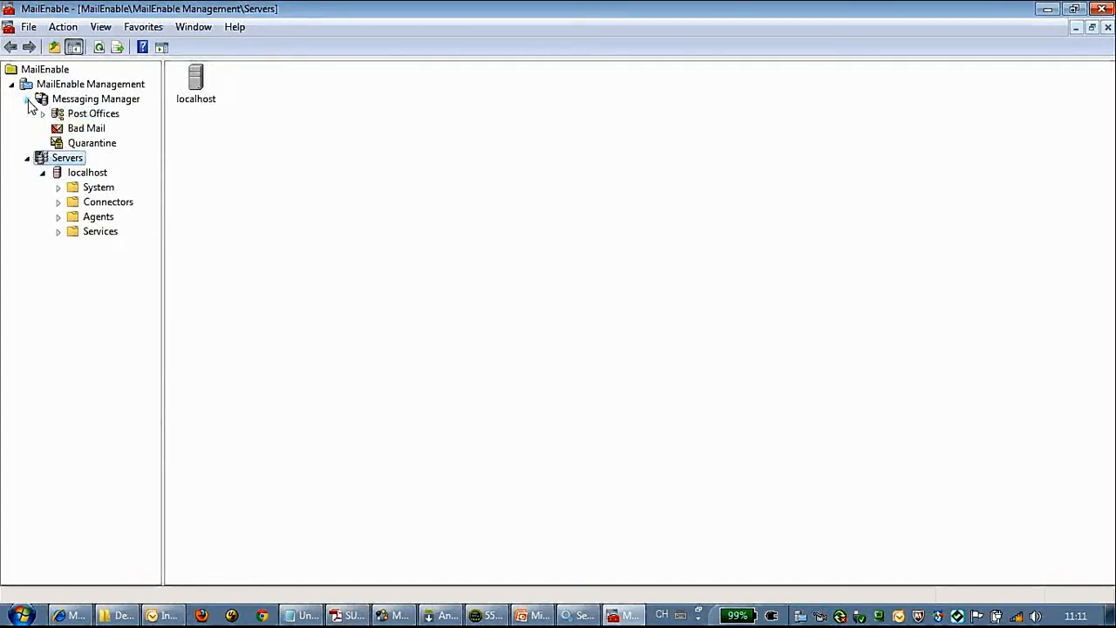
double_click(77, 119)
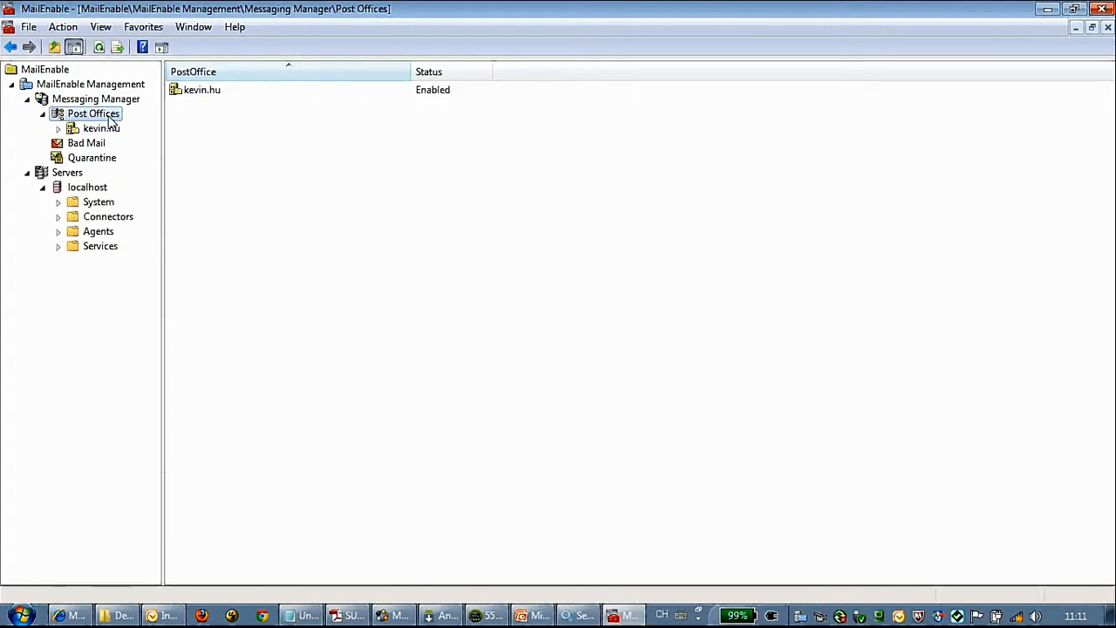
Step: Open the existing post office and close its properties without changes
right_click(262, 125)
mouse_move(340, 147)
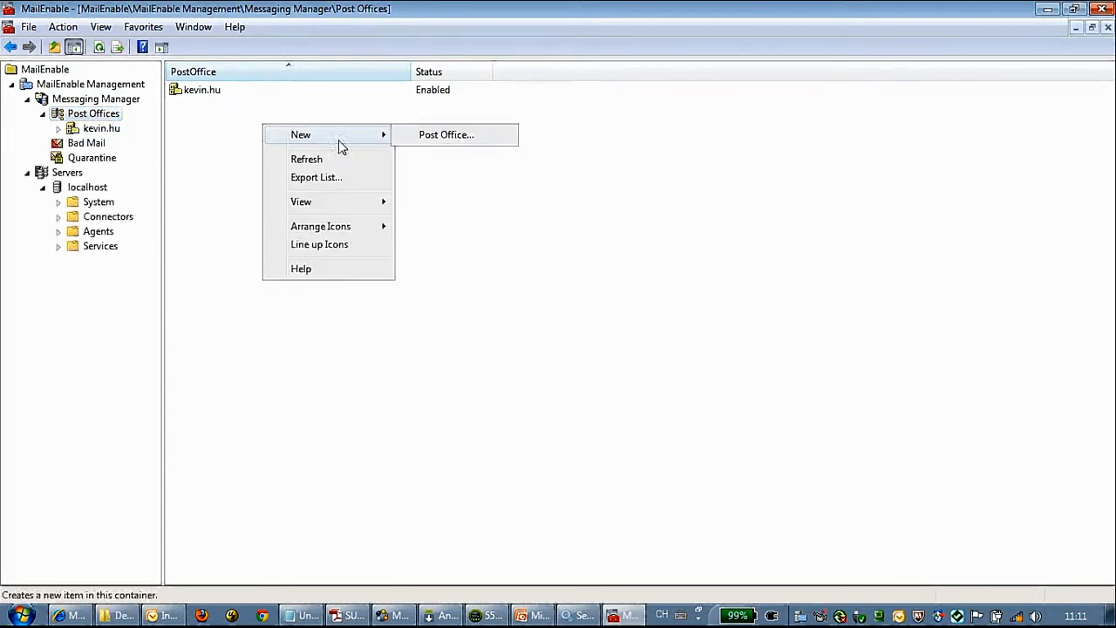
click(233, 130)
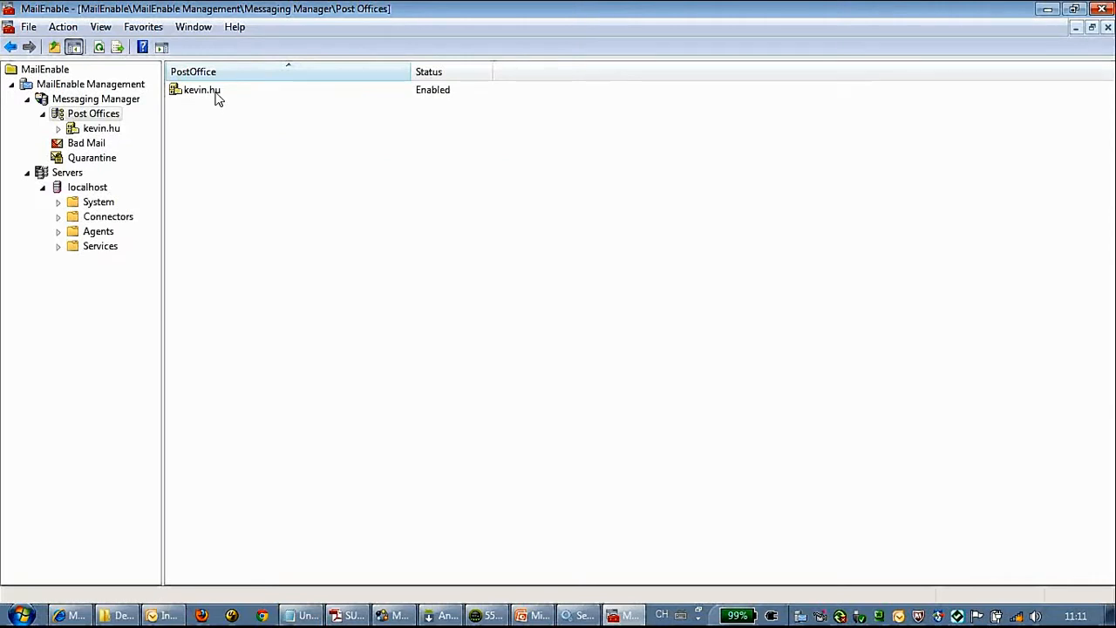
click(218, 99)
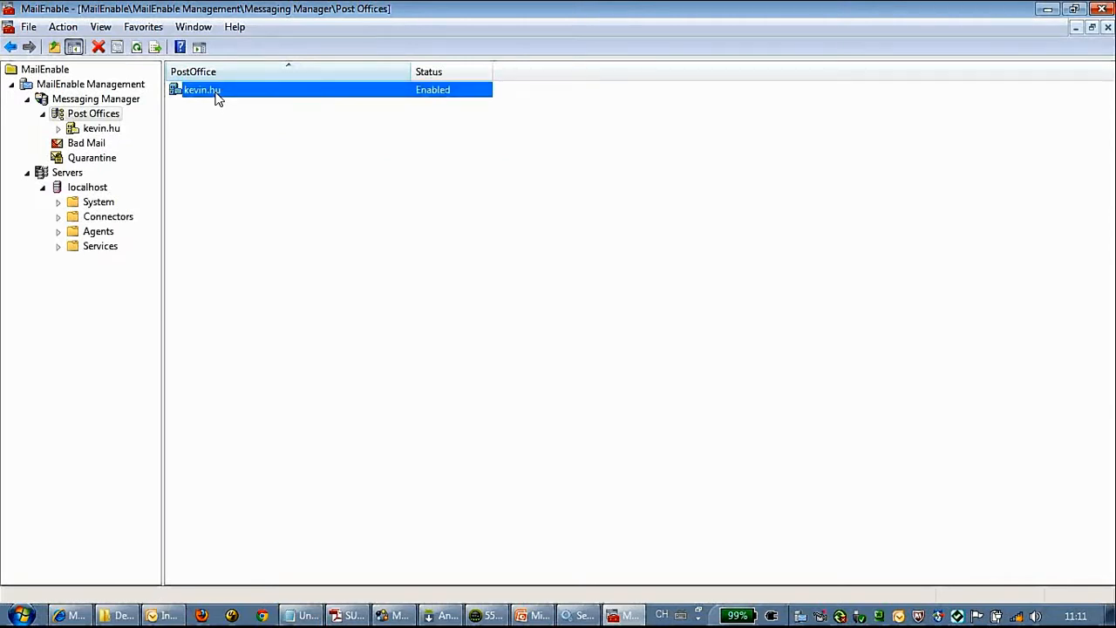
double_click(218, 99)
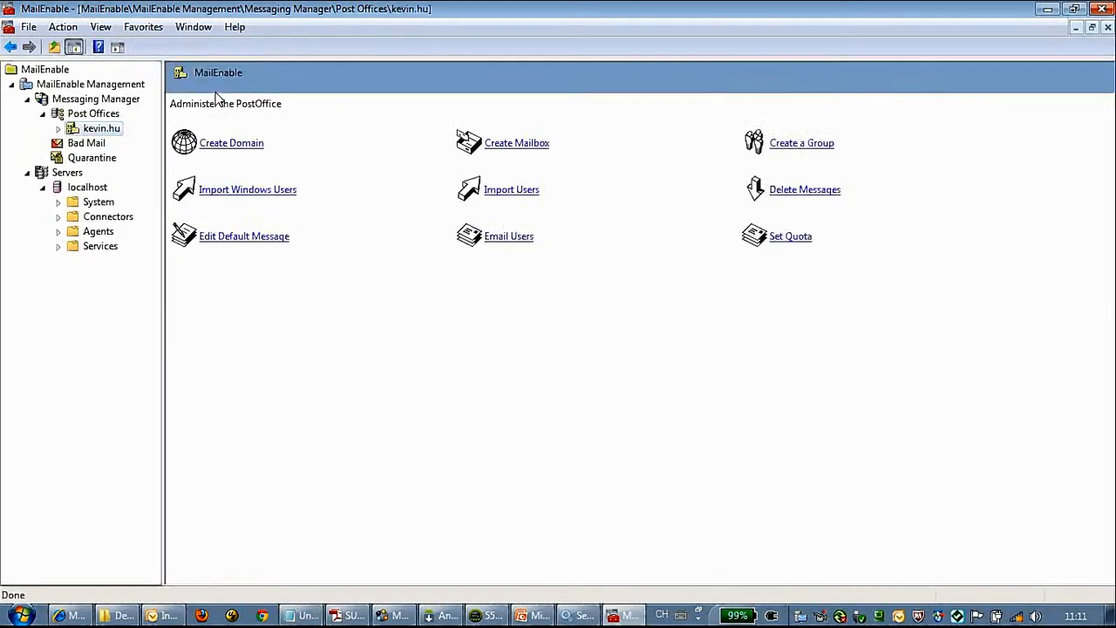
right_click(101, 128)
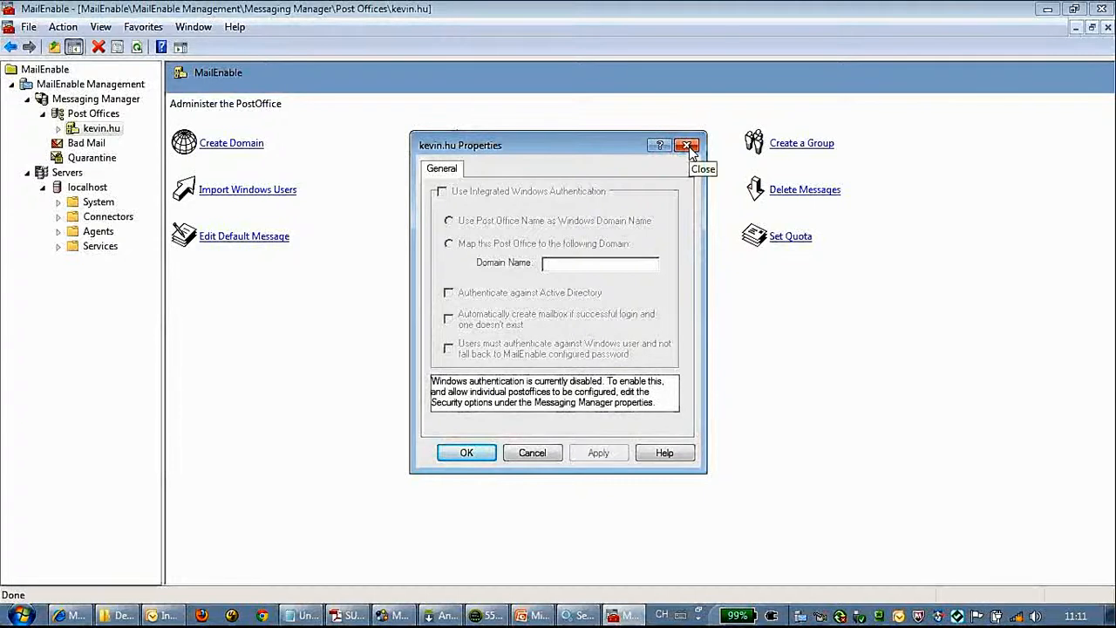
click(687, 145)
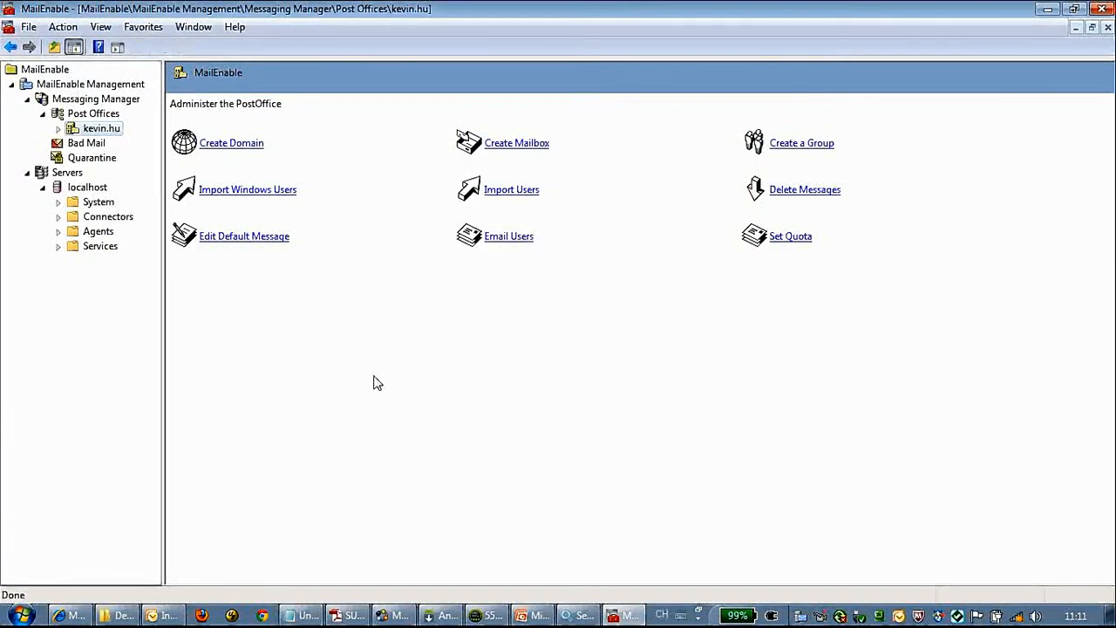
Step: Expand the post office's folders and show its Mailboxes list
double_click(70, 131)
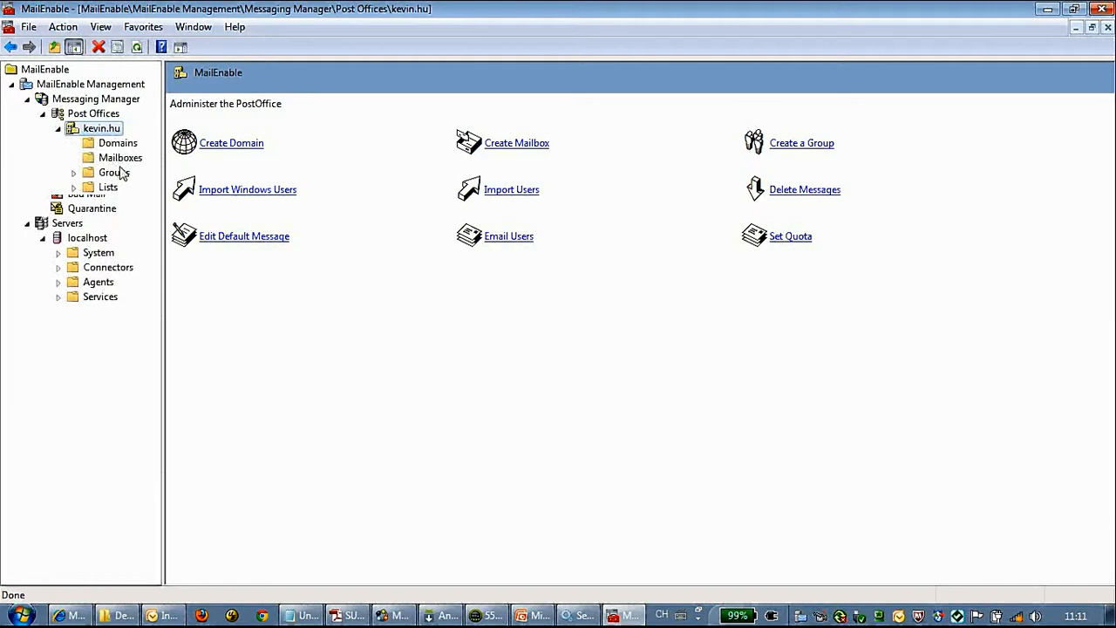
click(332, 363)
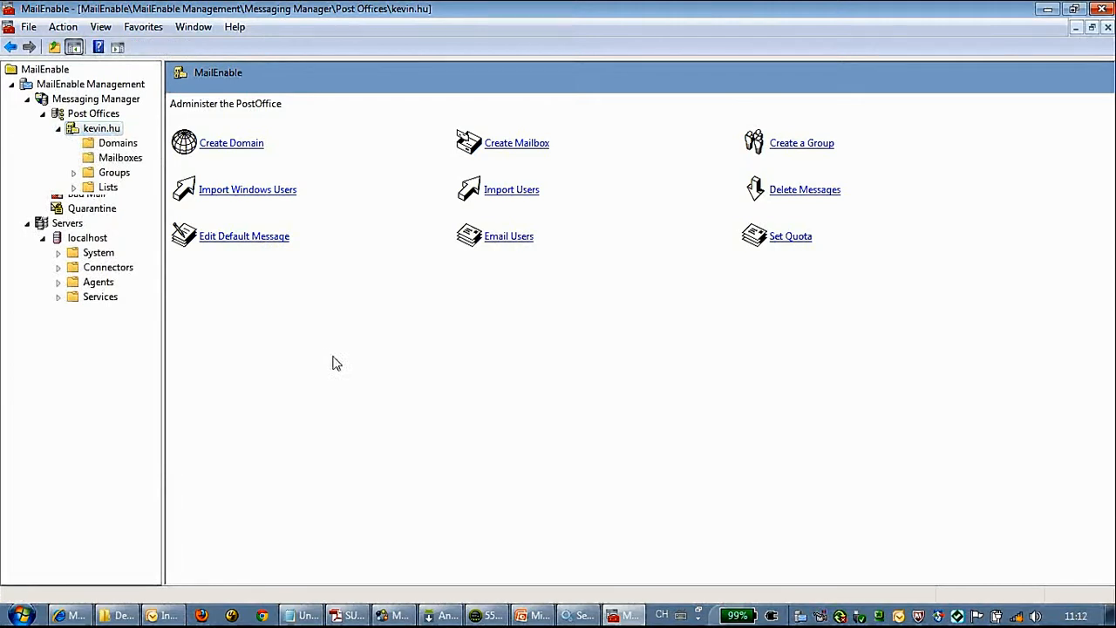
double_click(111, 129)
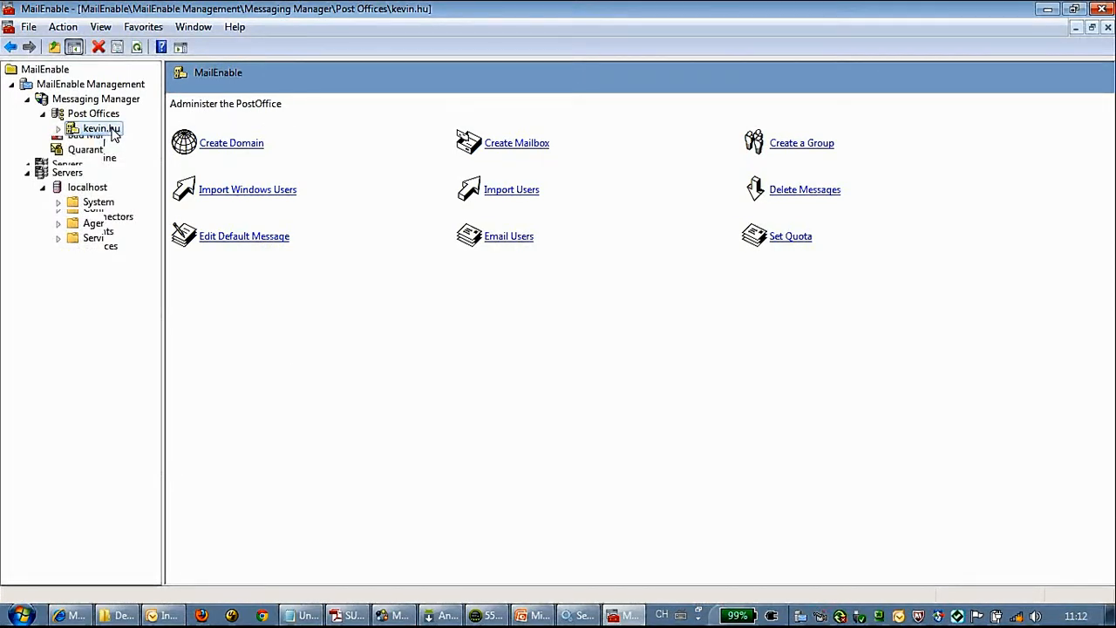
right_click(111, 129)
click(59, 128)
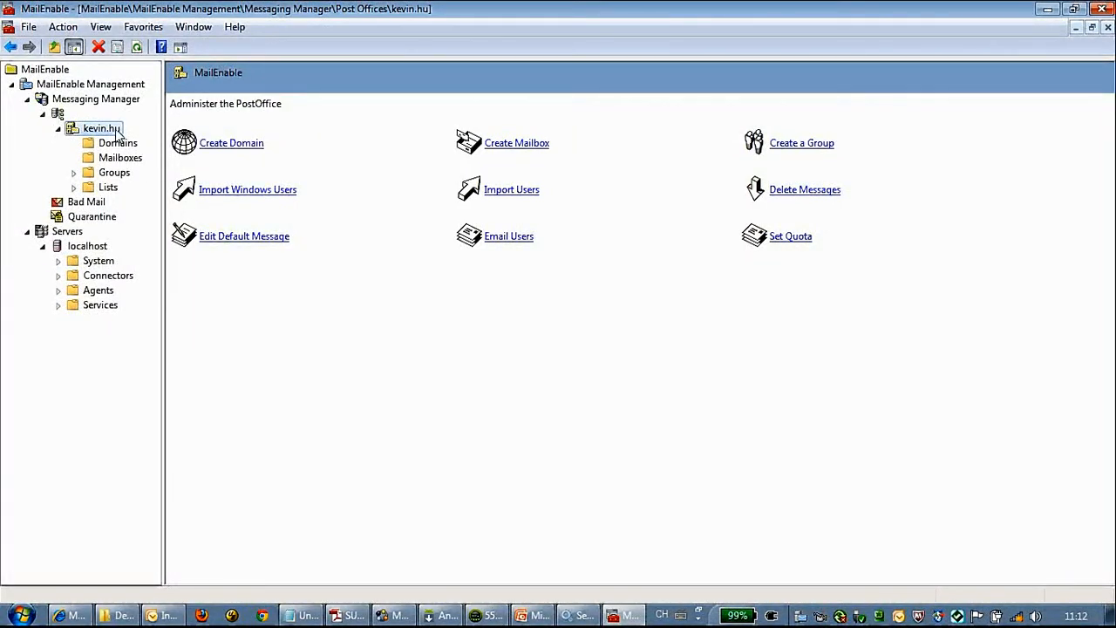
right_click(118, 134)
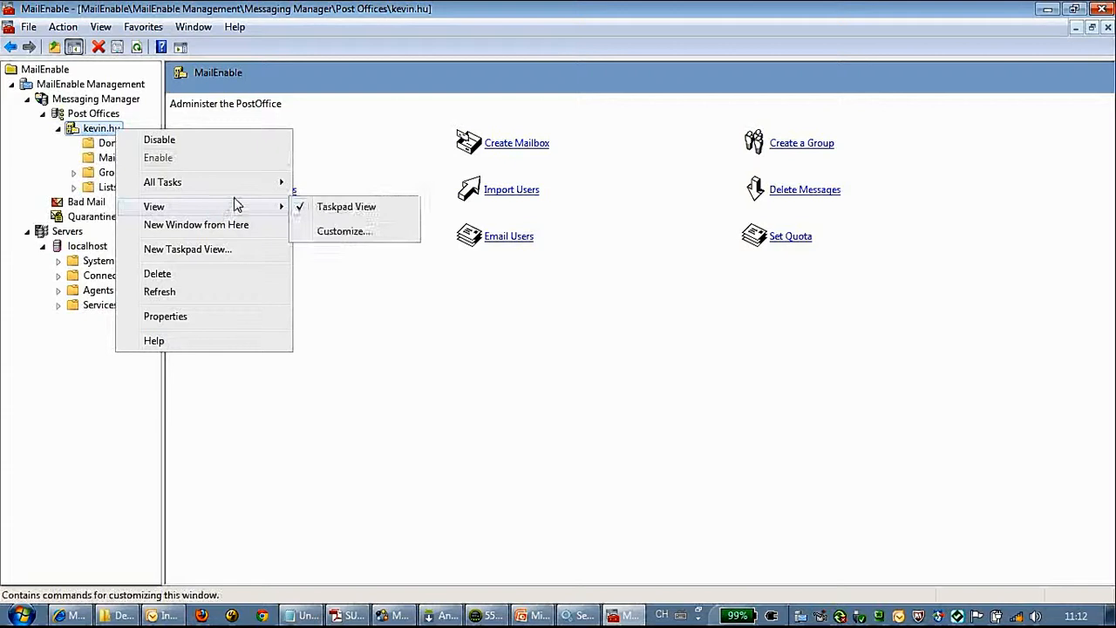
mouse_move(236, 188)
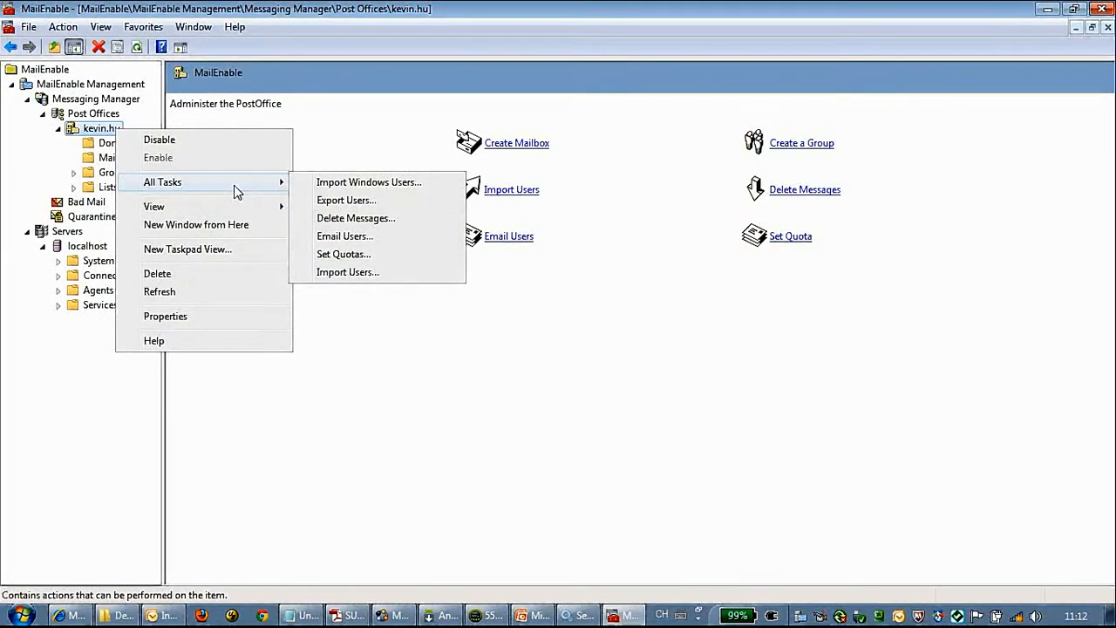
click(107, 157)
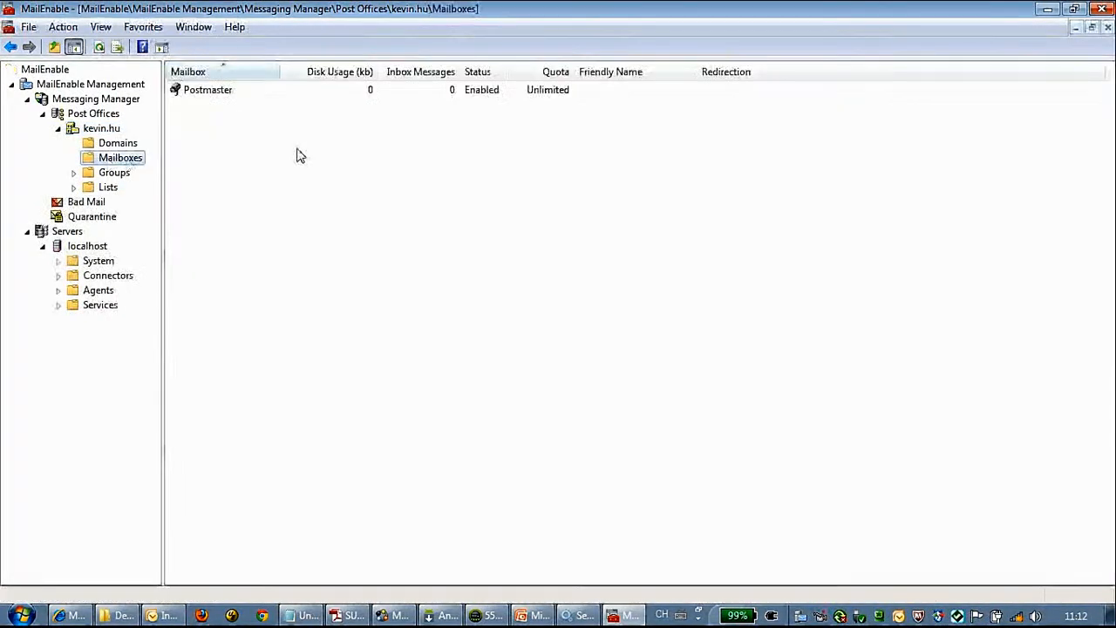
Step: Create a new USER-type mailbox, entering its name and password in Mailbox Properties
click(229, 100)
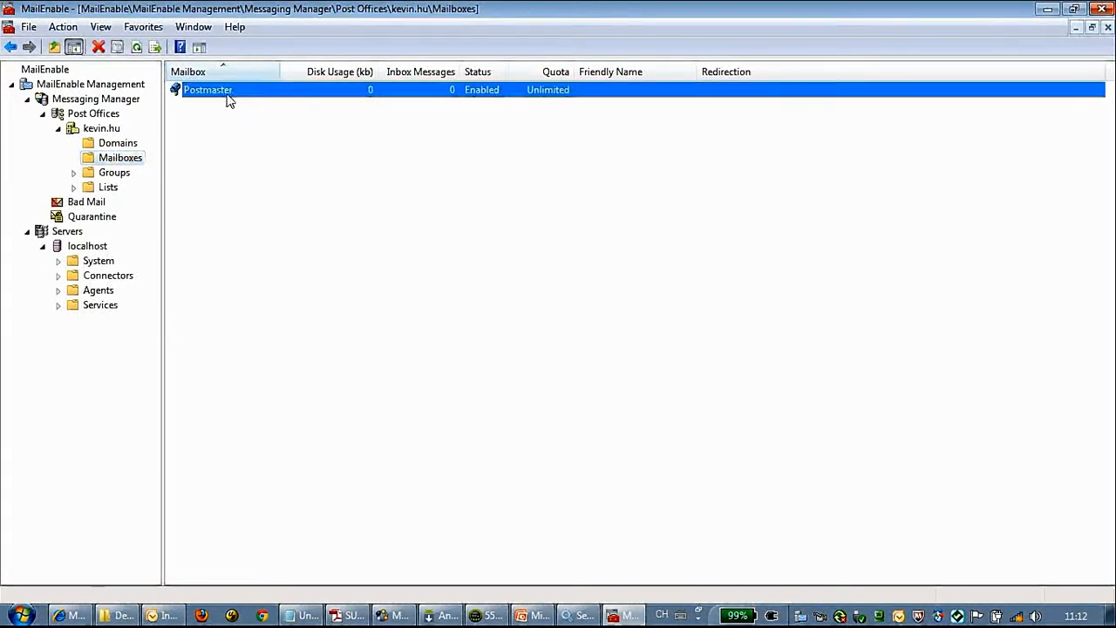
right_click(264, 186)
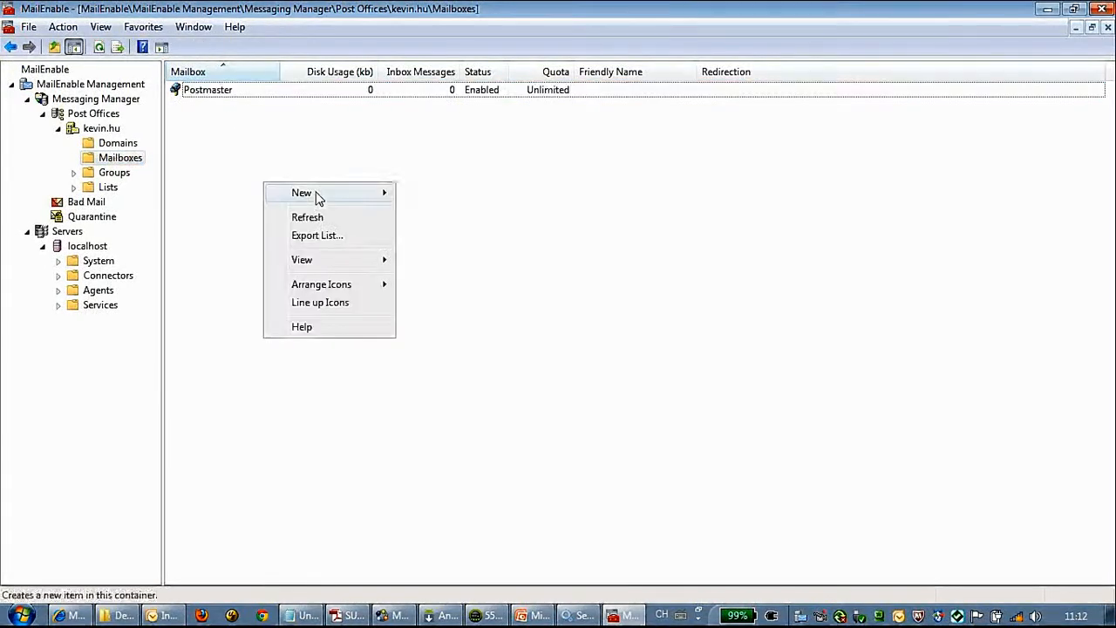
mouse_move(317, 195)
click(438, 196)
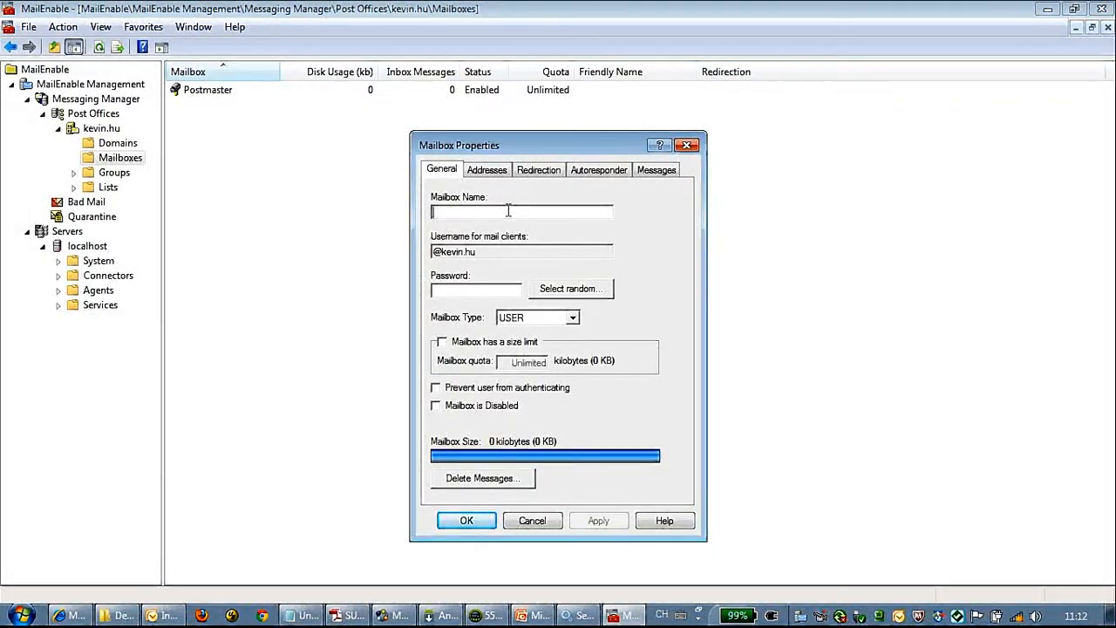
text(kevin)
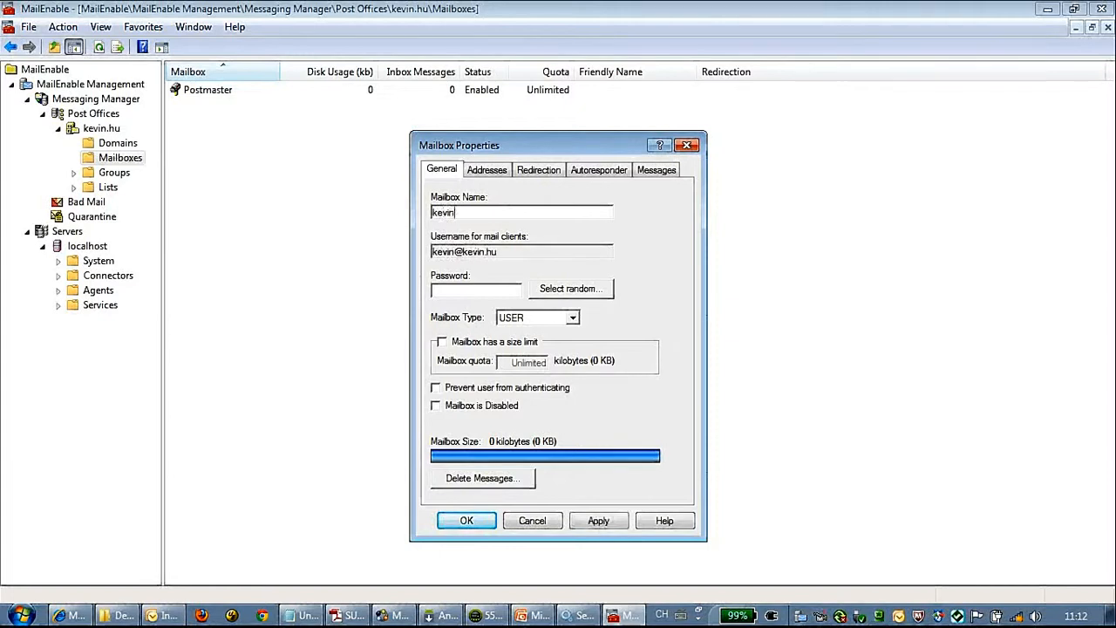
text(01)
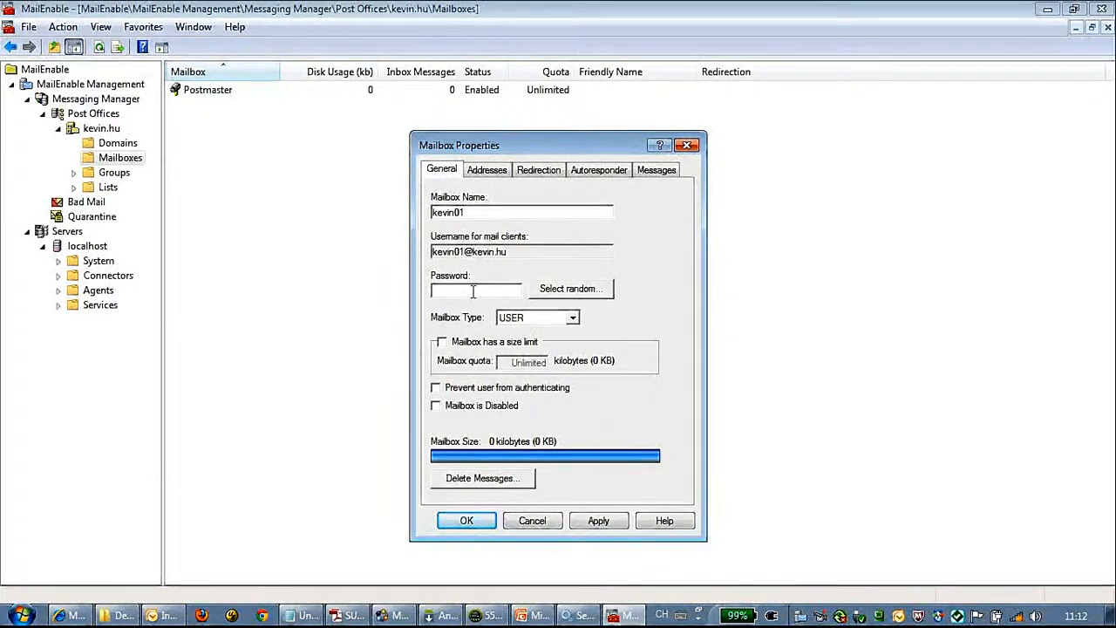
text(12345)
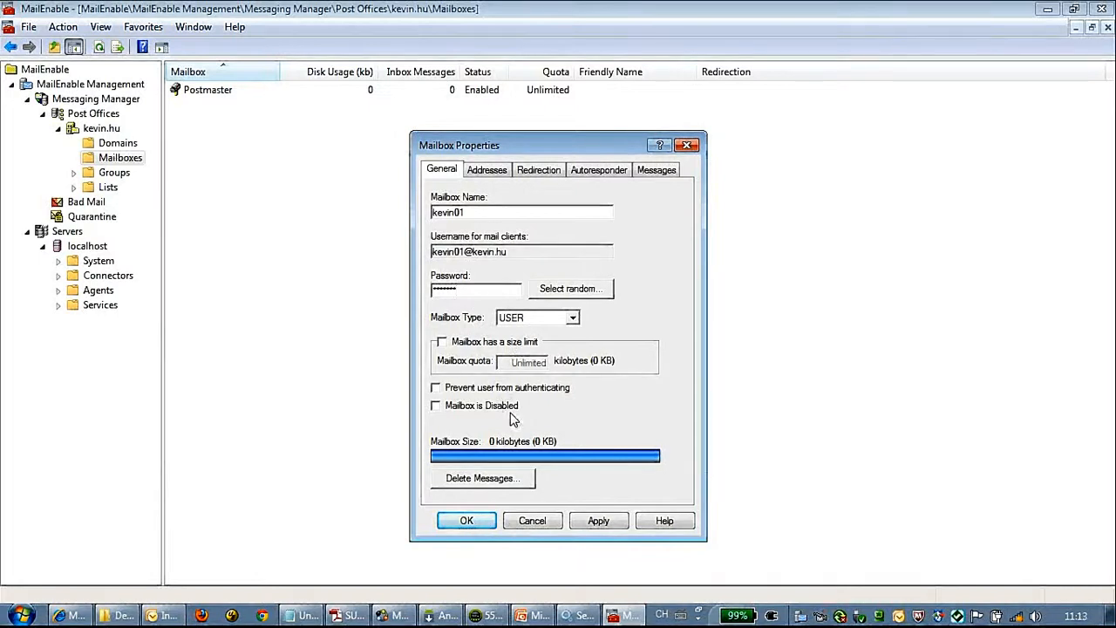
click(471, 522)
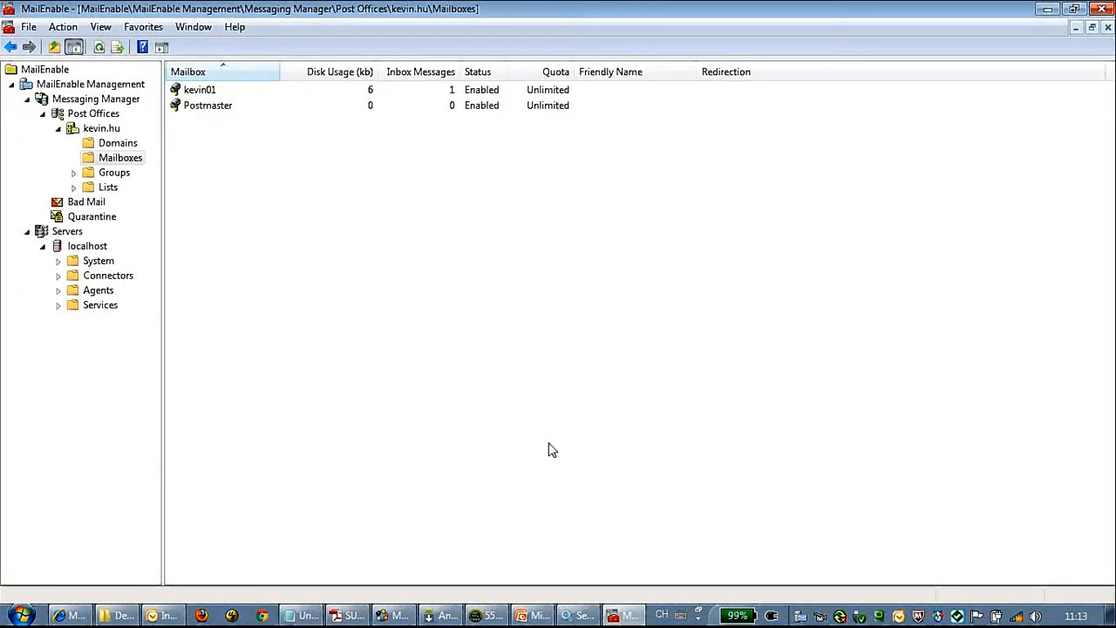
Step: Give the new mailbox a Friendly Name on its Addresses tab and apply it
click(201, 91)
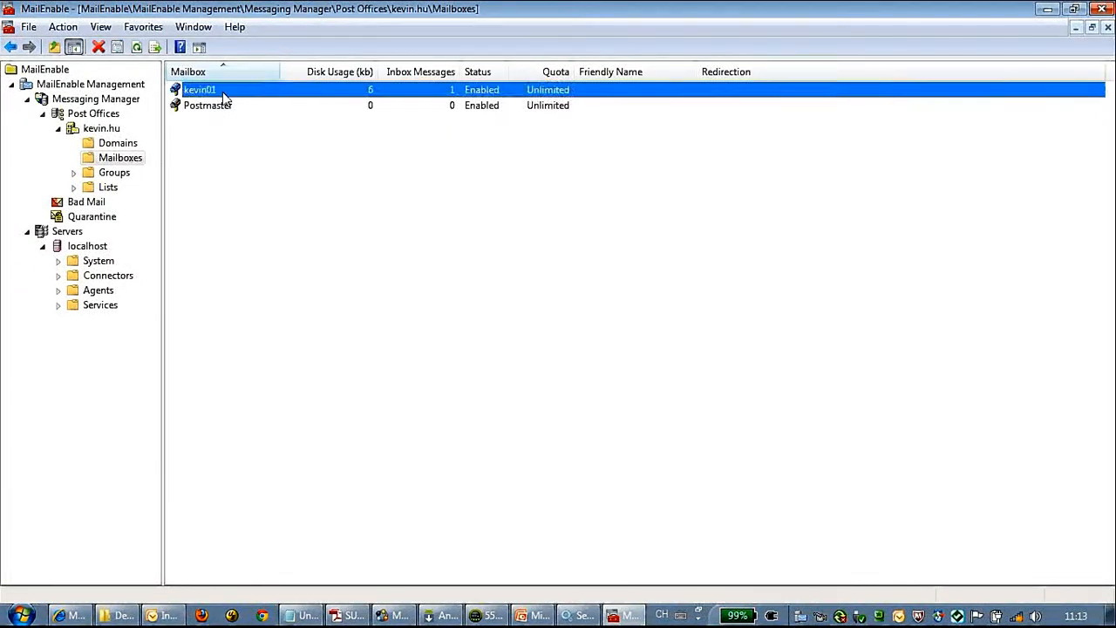
double_click(224, 95)
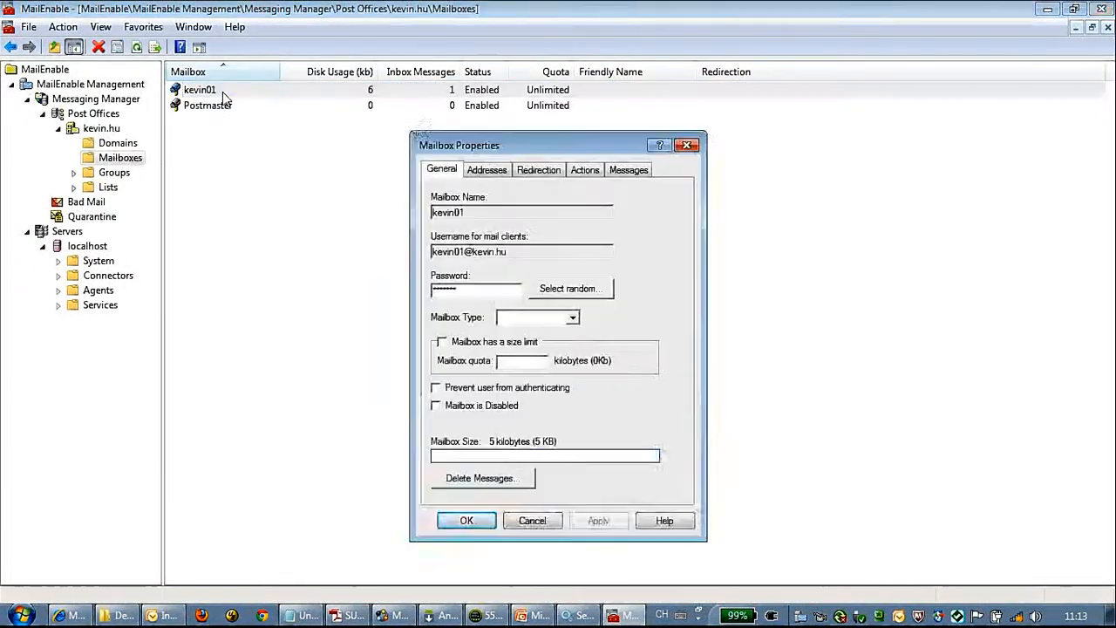
click(494, 173)
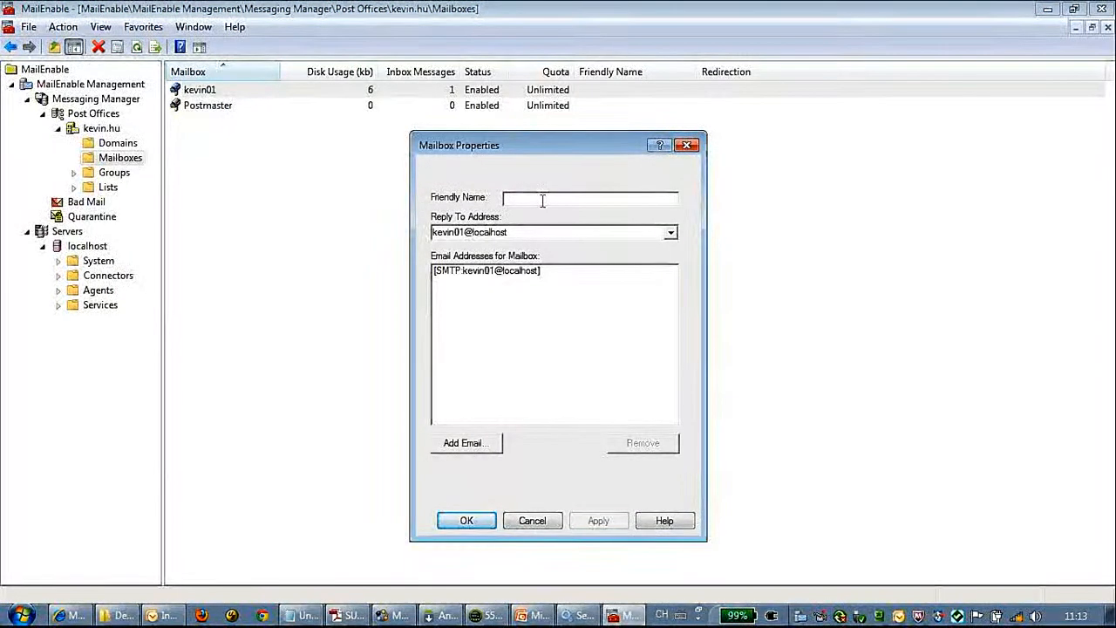
click(614, 199)
text(kevin01)
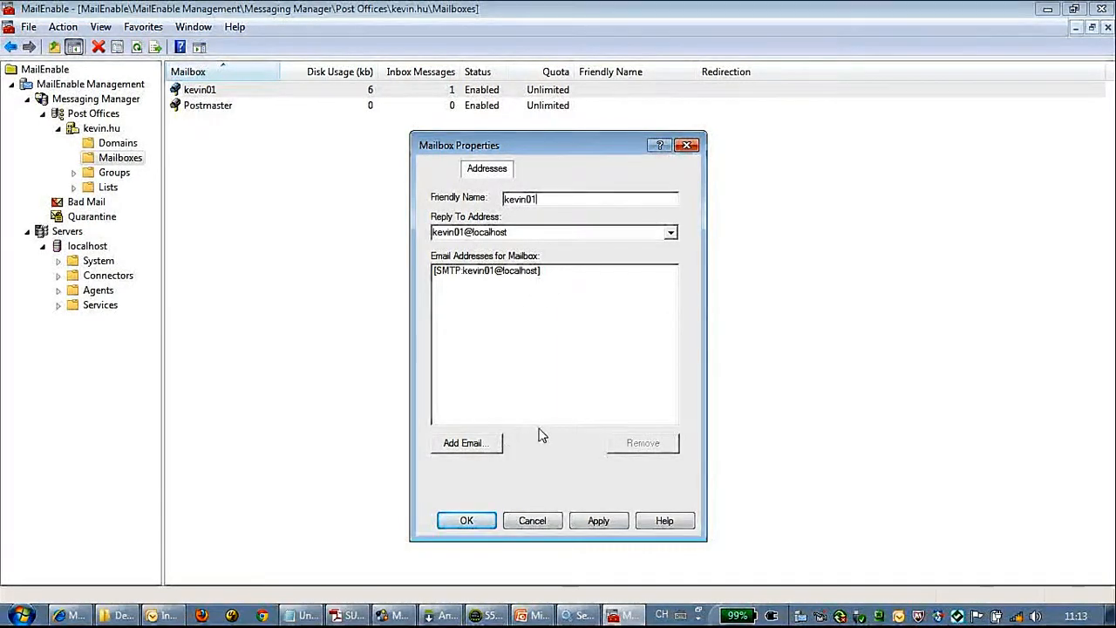
click(589, 520)
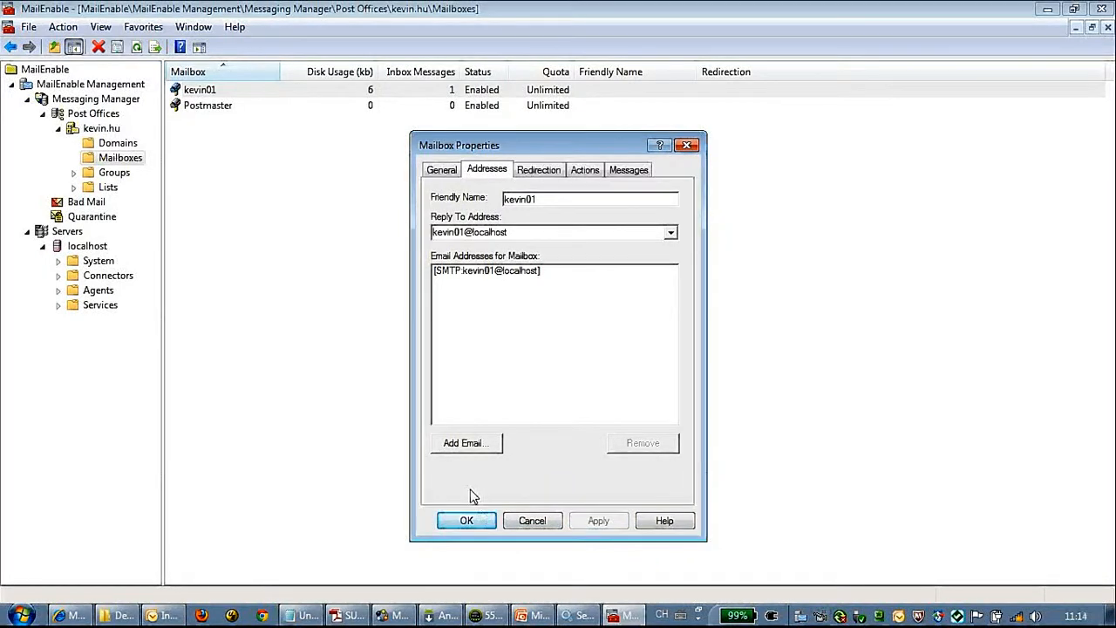
Step: Confirm the mailbox holds one message, close its properties and minimise MailEnable
click(632, 171)
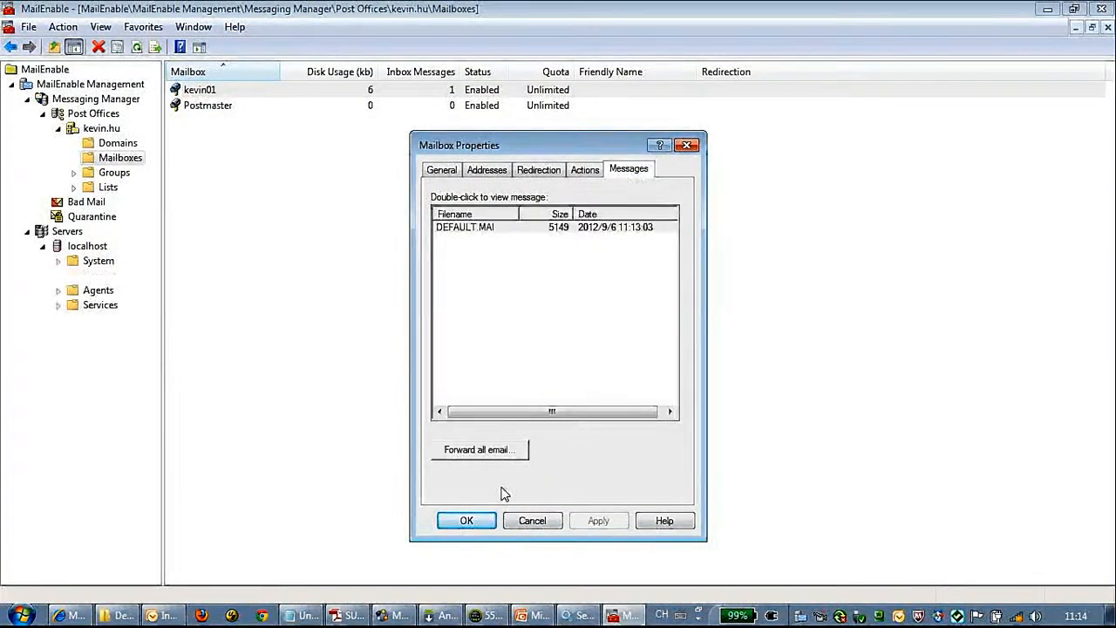
click(471, 521)
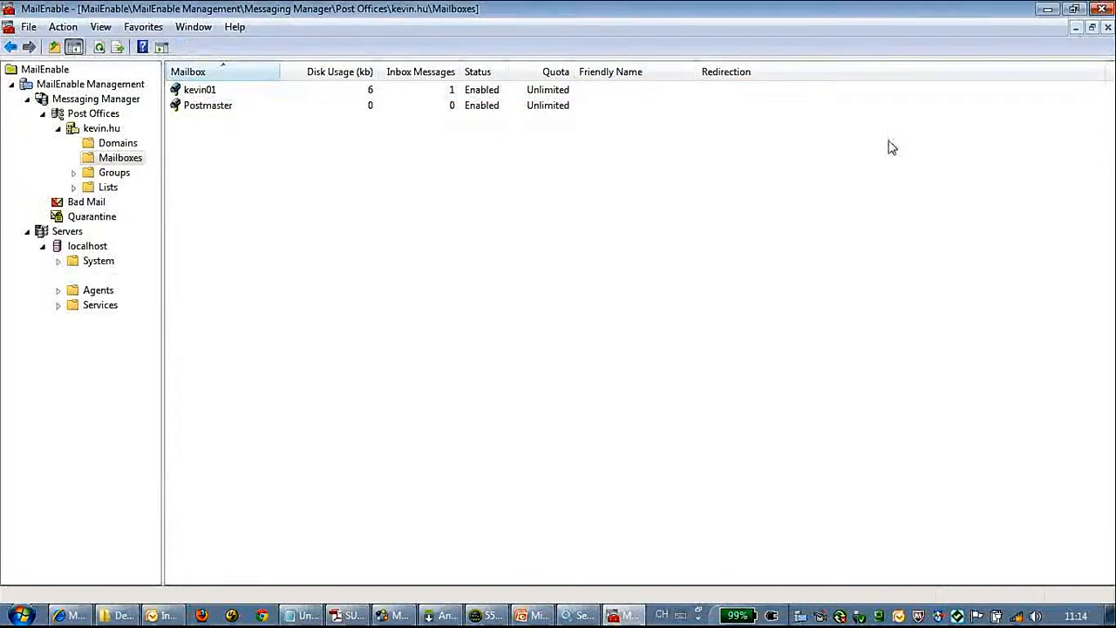
click(1075, 8)
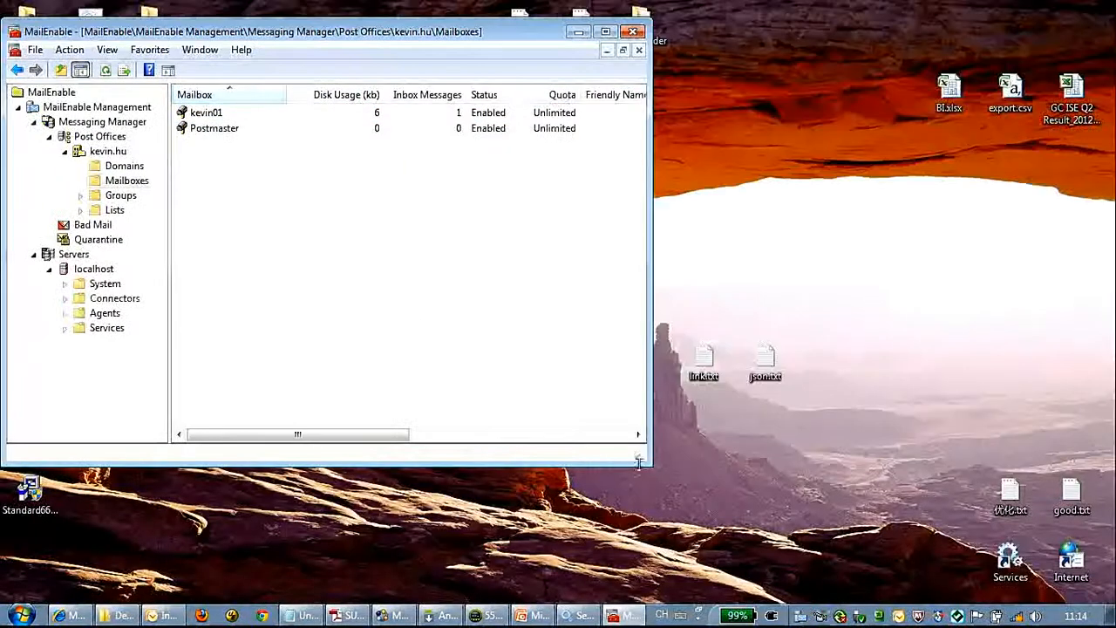
Step: In Sybase Control Center's Workflows settings, enable the notification mailbox
drag(638, 462, 714, 482)
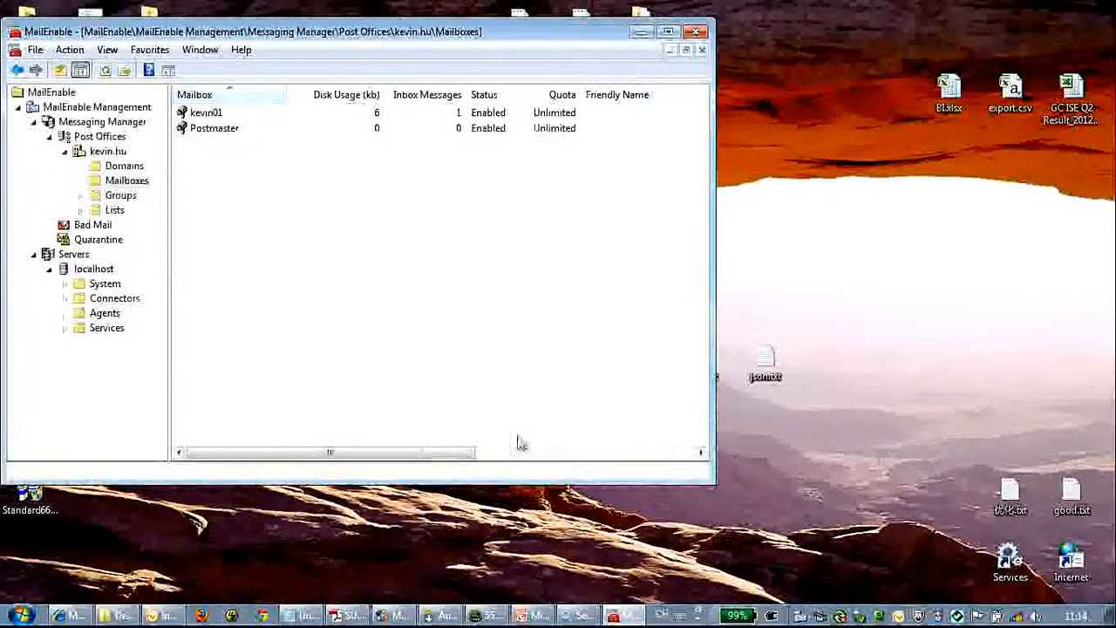
click(74, 614)
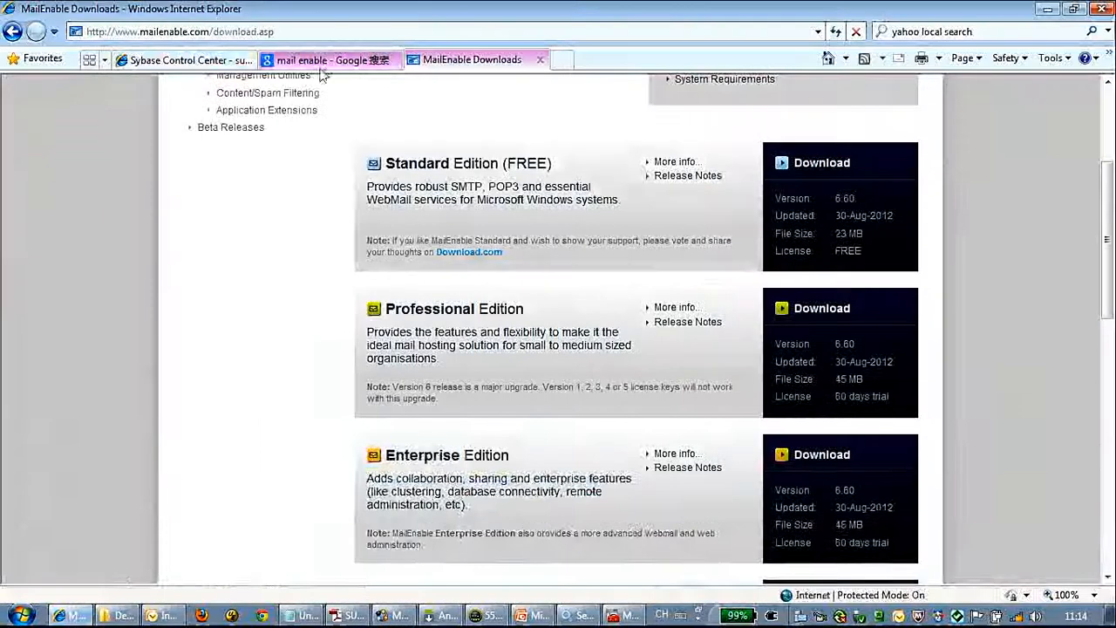
click(199, 61)
click(85, 363)
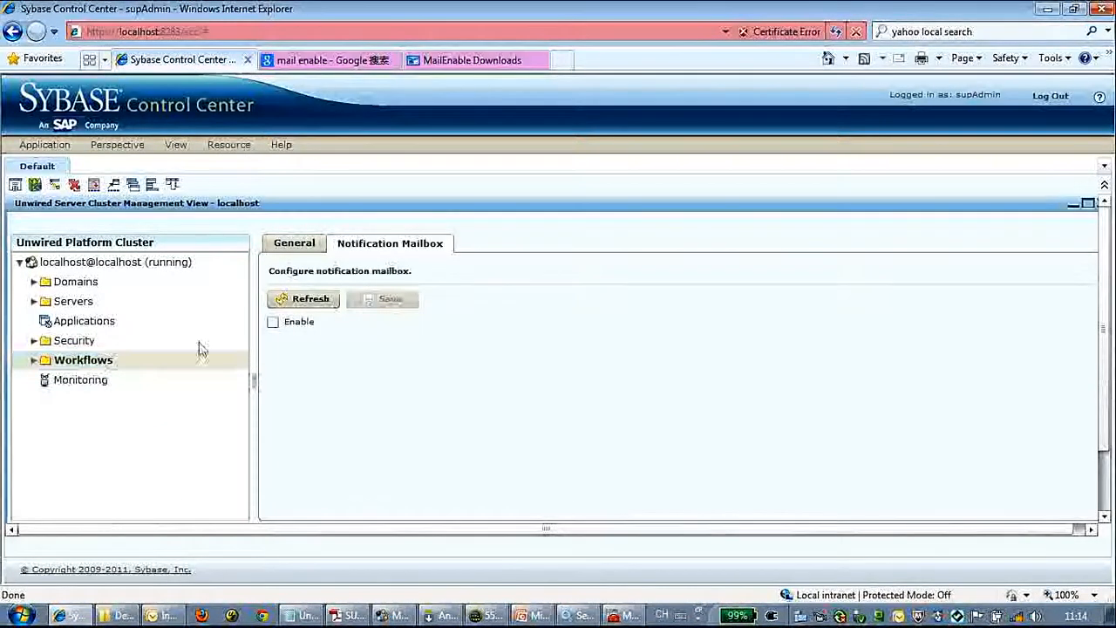
click(273, 322)
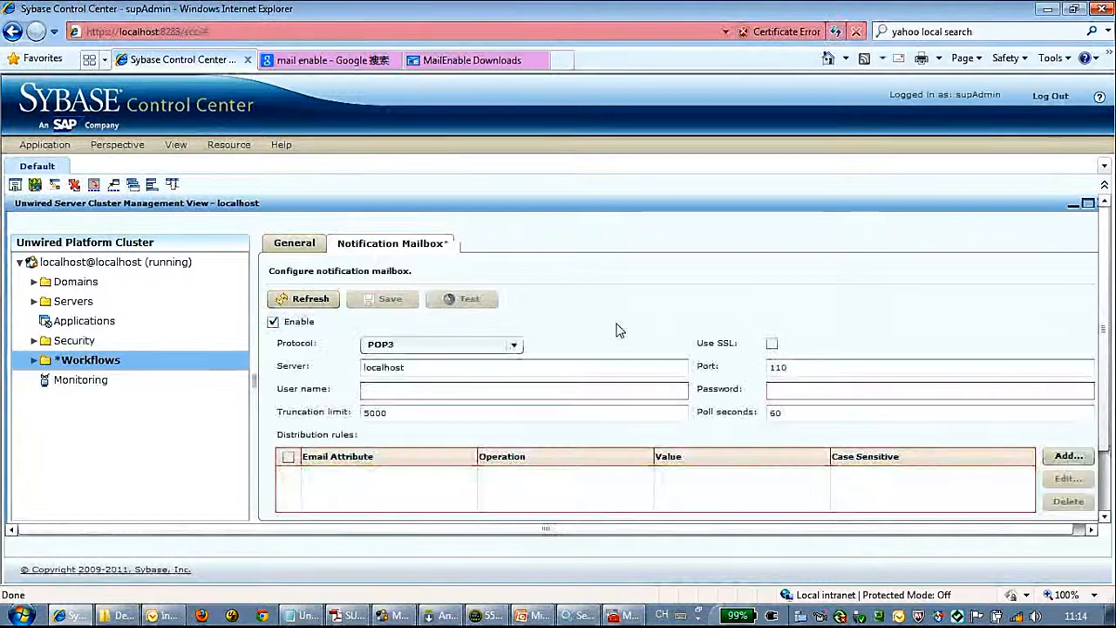
Step: Keep POP3 on localhost port 110 and enter the mailbox's user name and password
scroll(617, 330, down, 1)
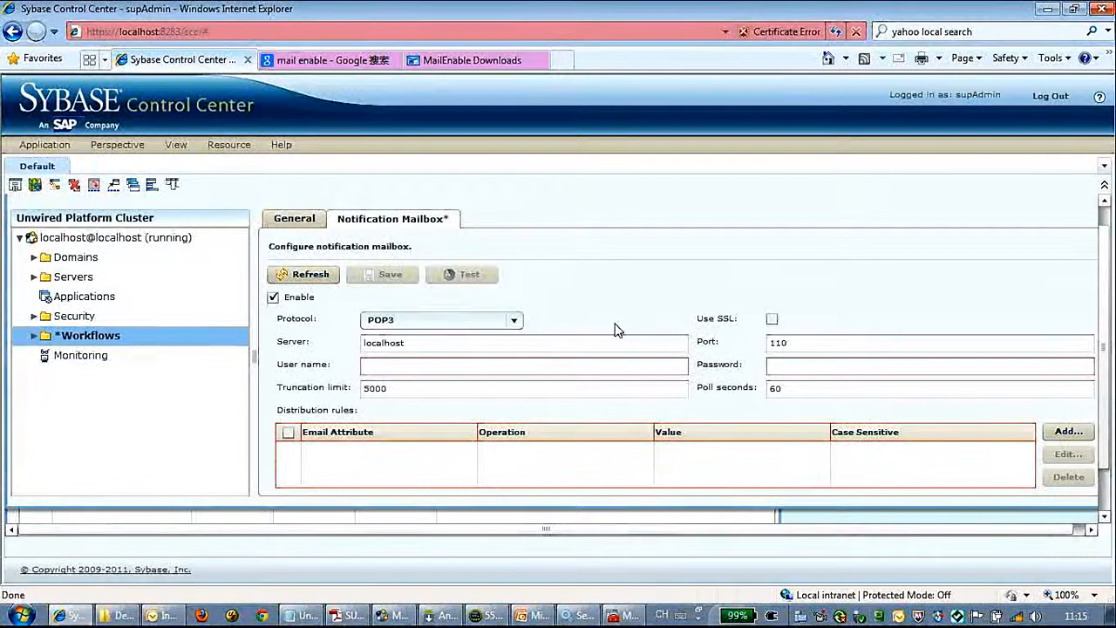
click(514, 320)
click(515, 321)
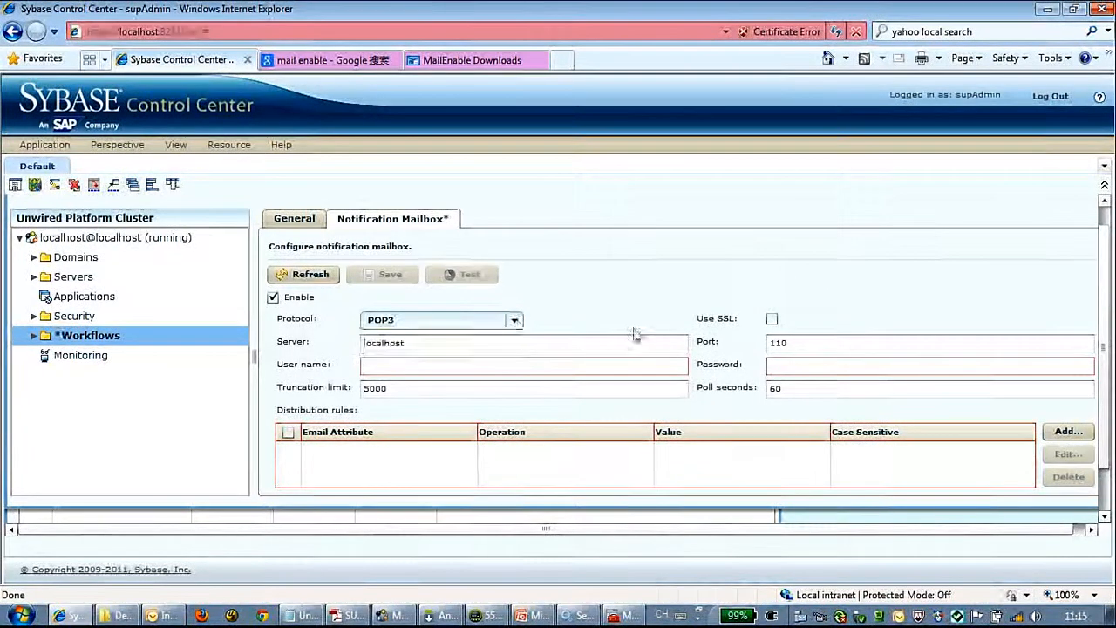
click(517, 367)
text(kevin01)
key(Tab)
text(*******)
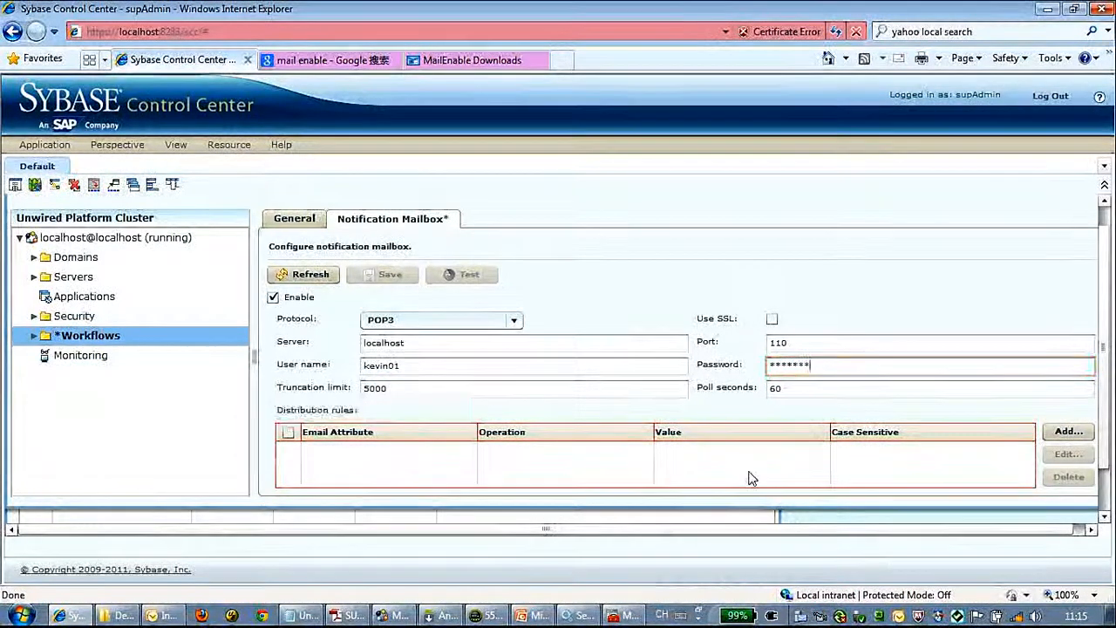
scroll(748, 476, down, 1)
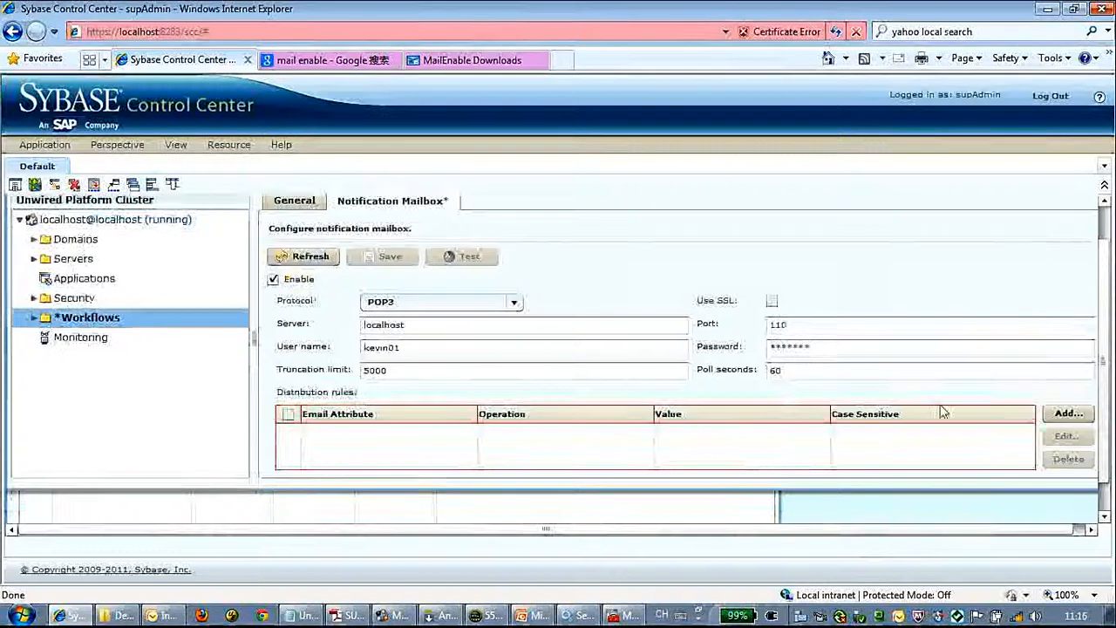
Step: Add a distribution rule matching emails whose To address contains the device's Custom 1 property
click(1069, 415)
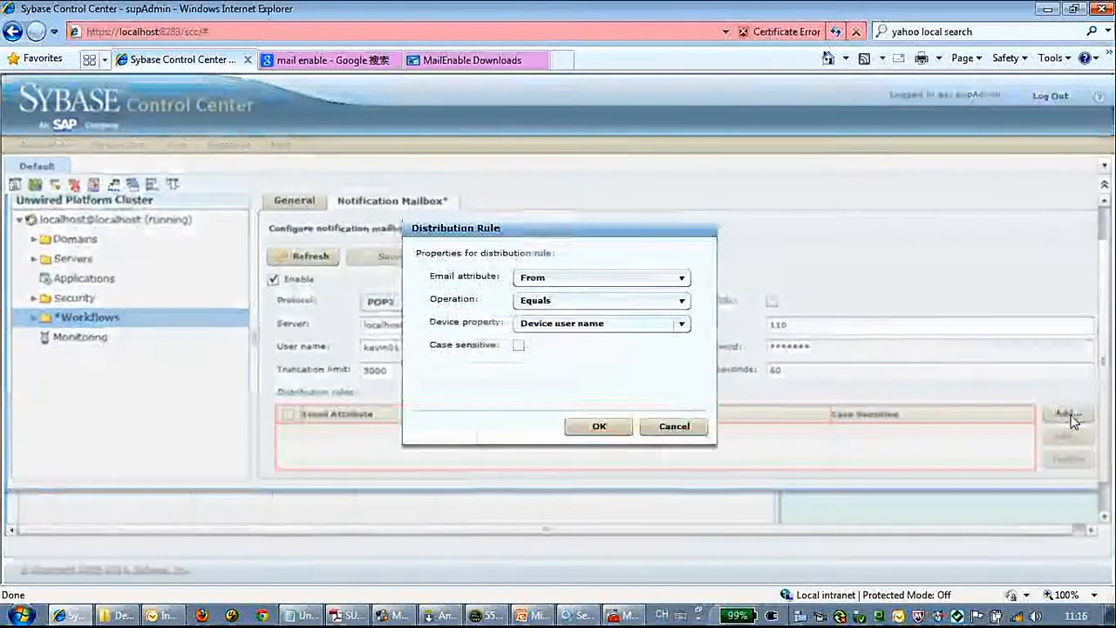
click(667, 281)
click(564, 309)
click(681, 302)
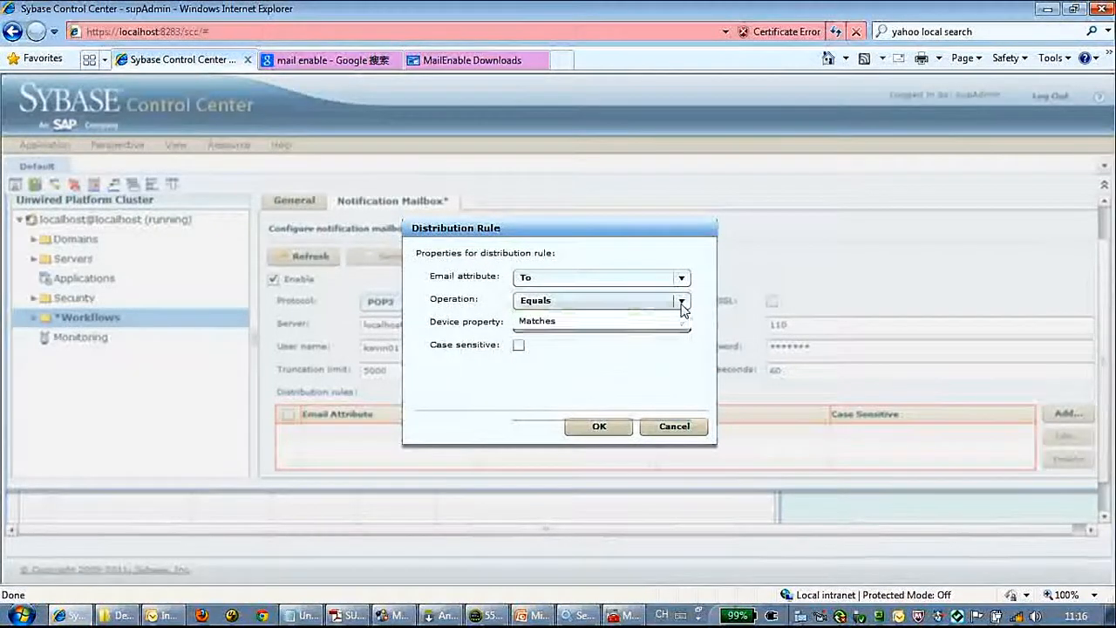
click(553, 336)
click(622, 326)
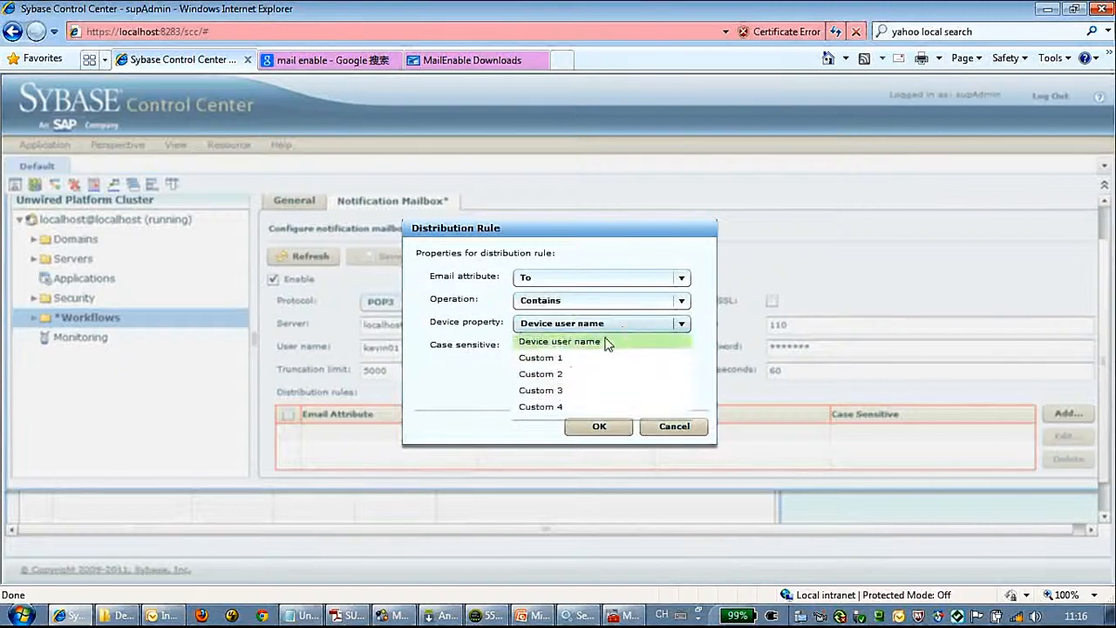
click(565, 362)
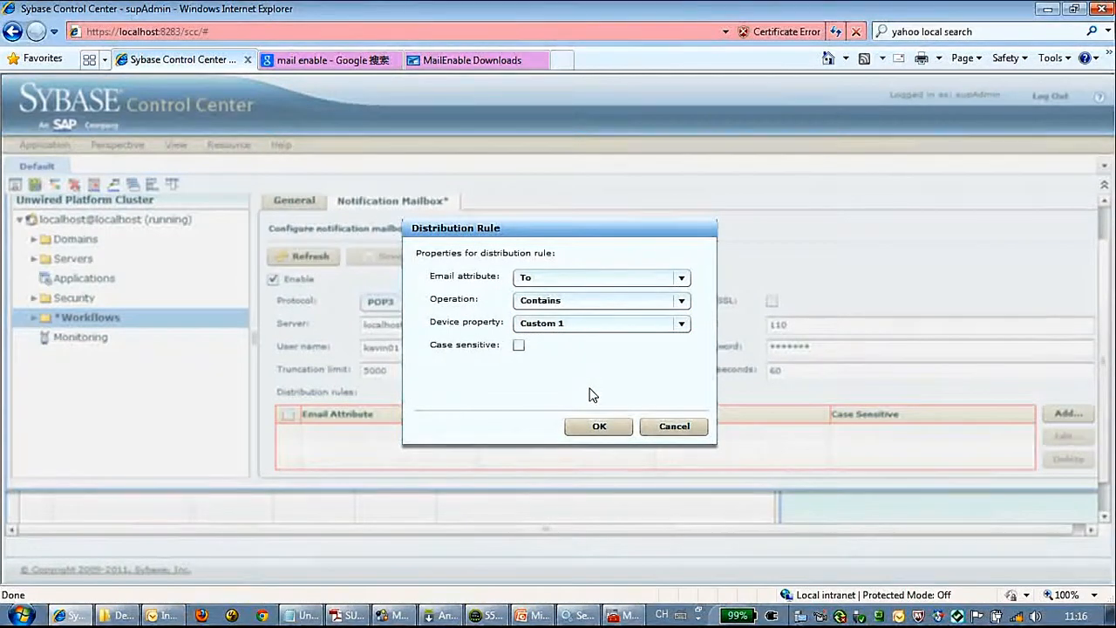
click(601, 427)
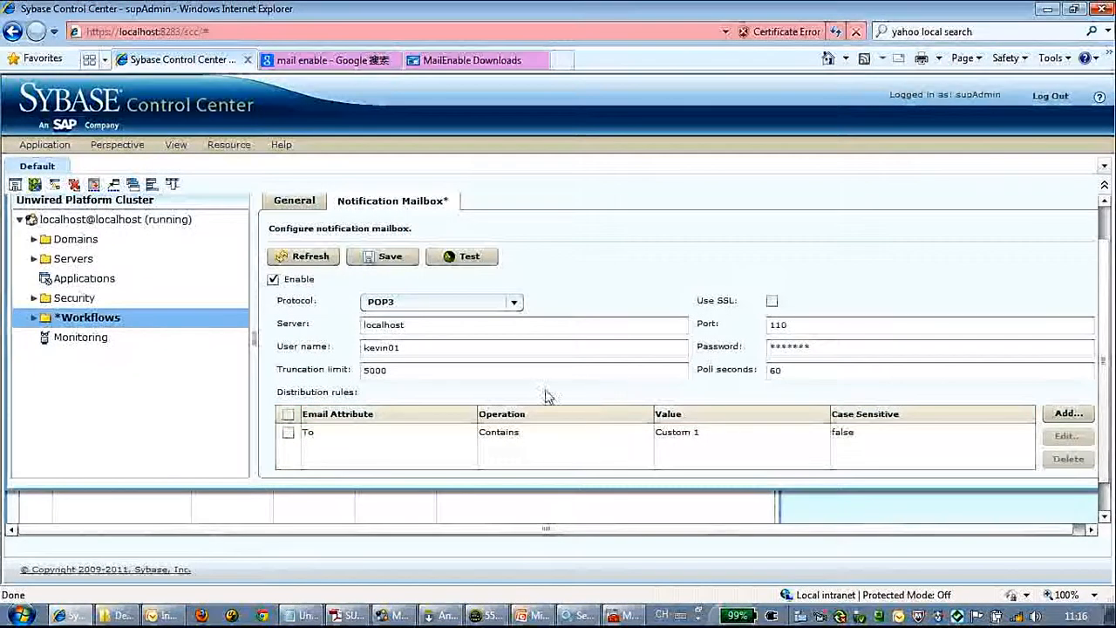
Step: Save the mailbox settings, accept clearing existing emails, and confirm the test reports 'Test passed'
click(389, 256)
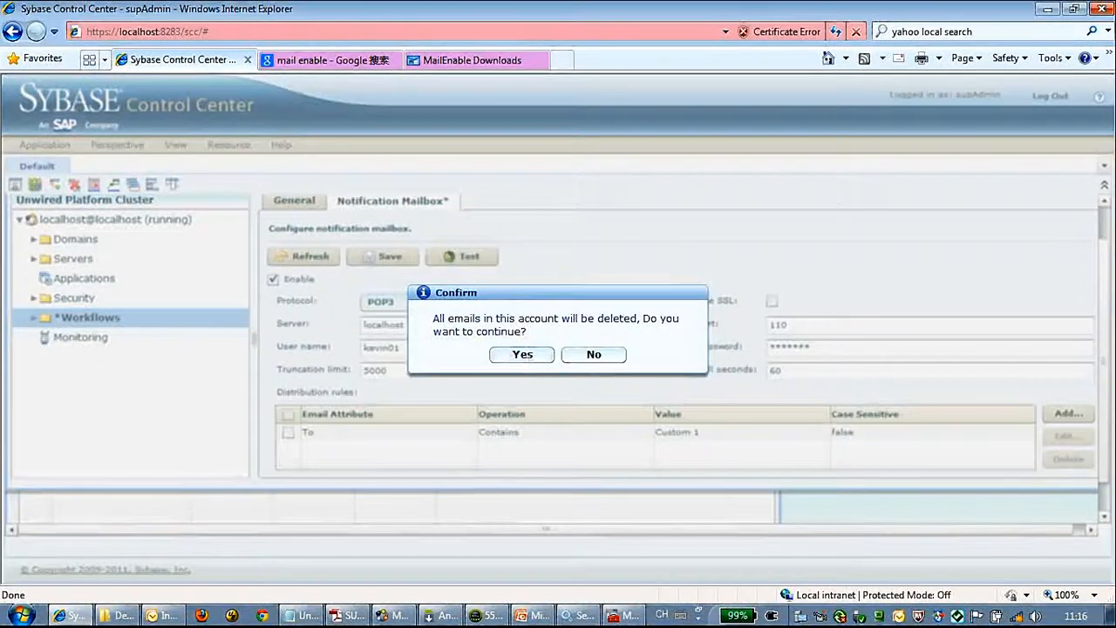
click(529, 353)
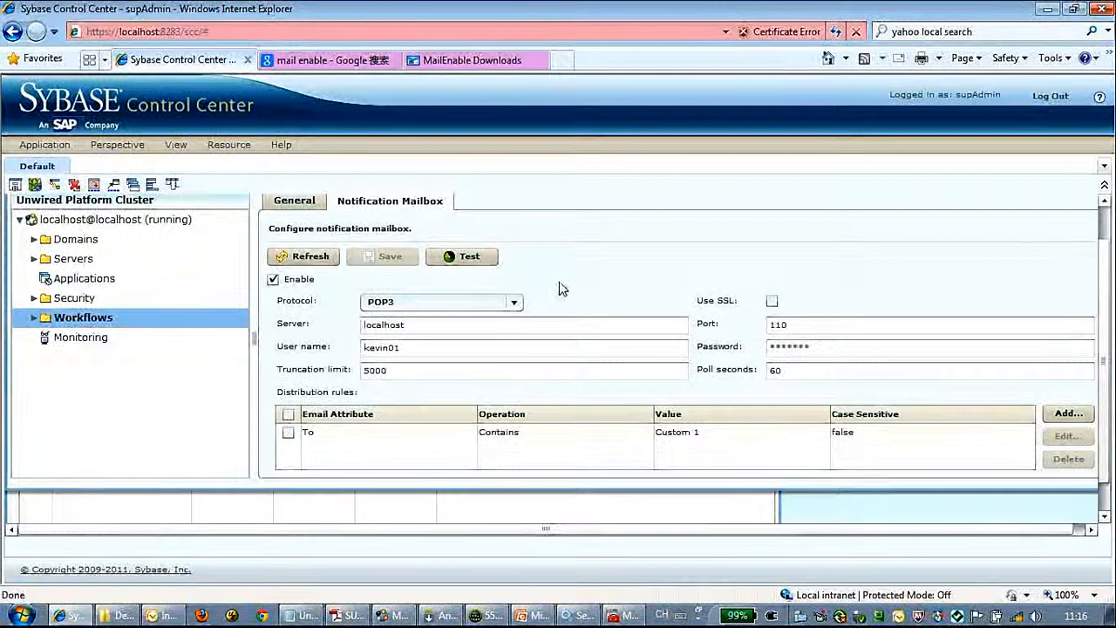
click(485, 256)
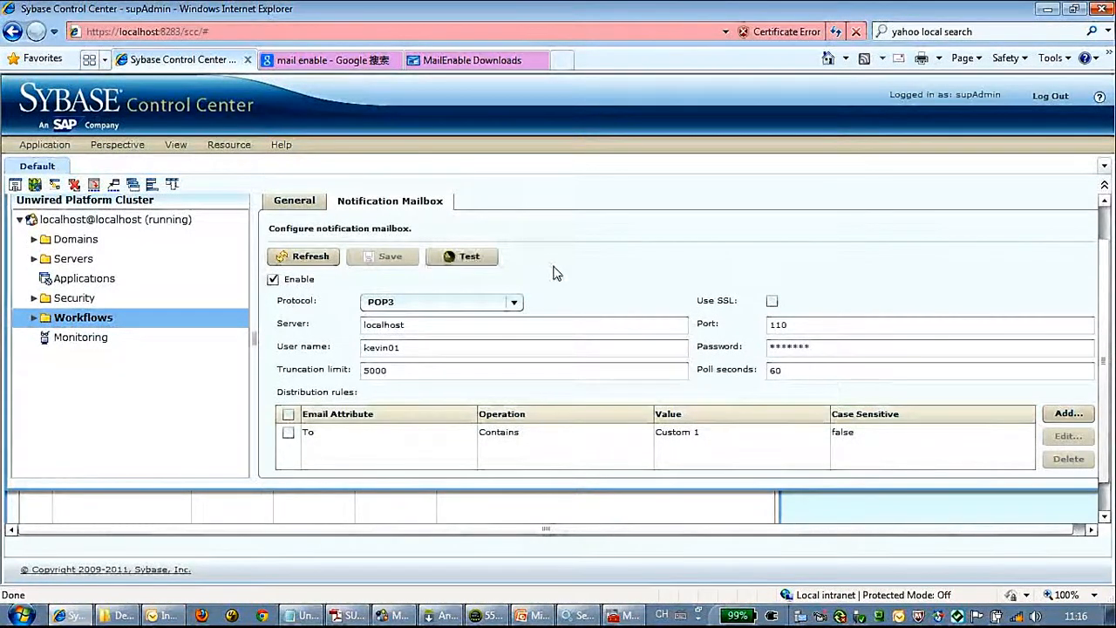
drag(1106, 294, 1108, 262)
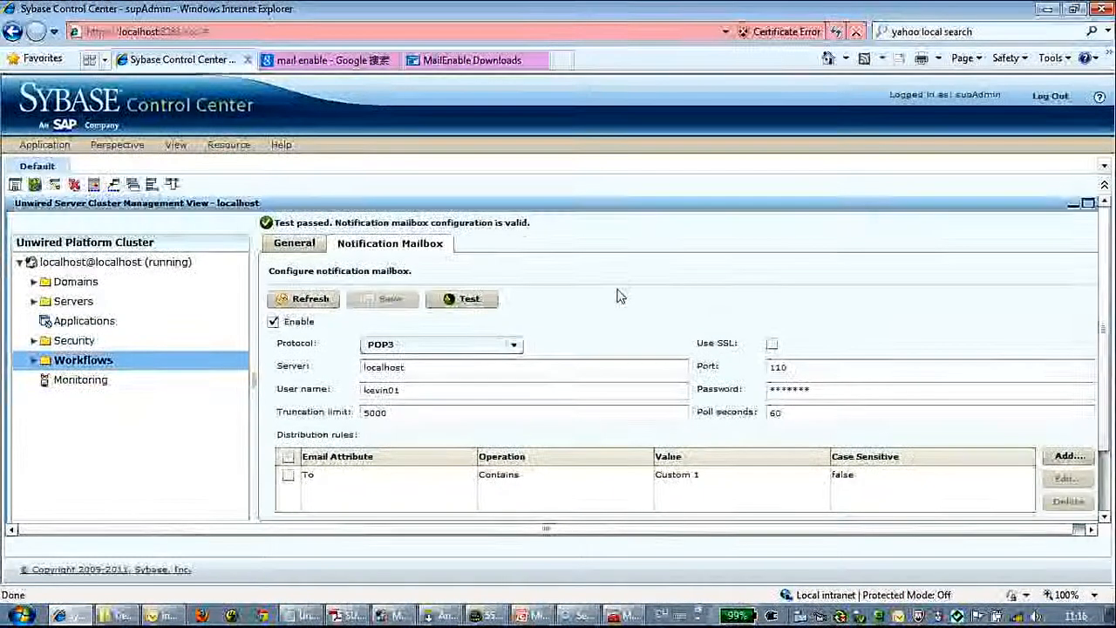
Step: Set the Android application connection's Custom 1 to the mailbox user name, then switch to WorkSpace
click(84, 321)
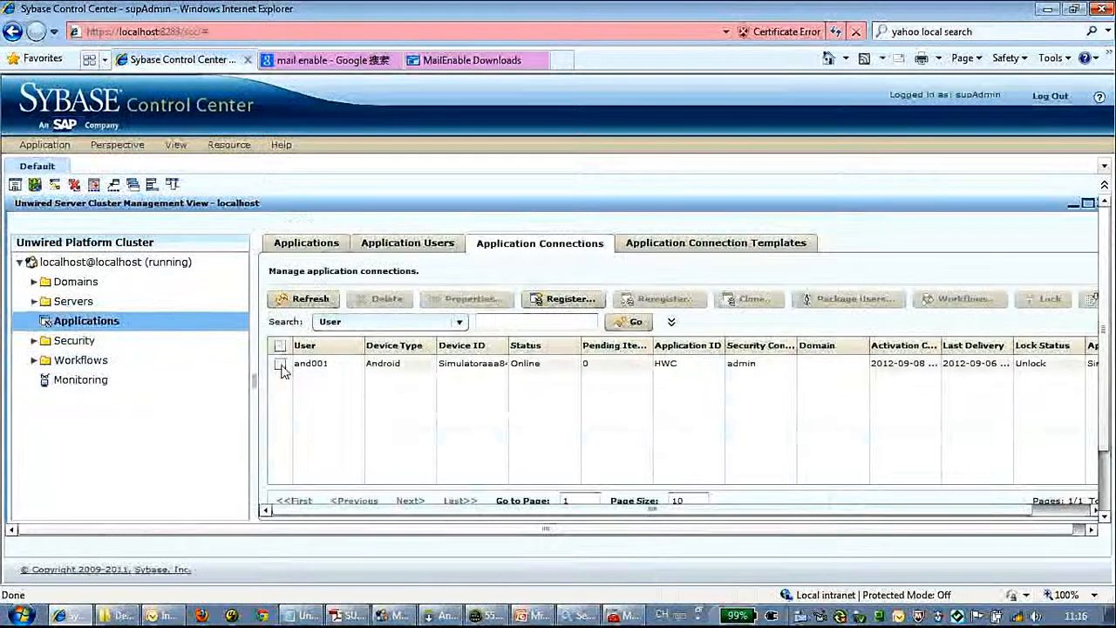
click(280, 364)
click(471, 299)
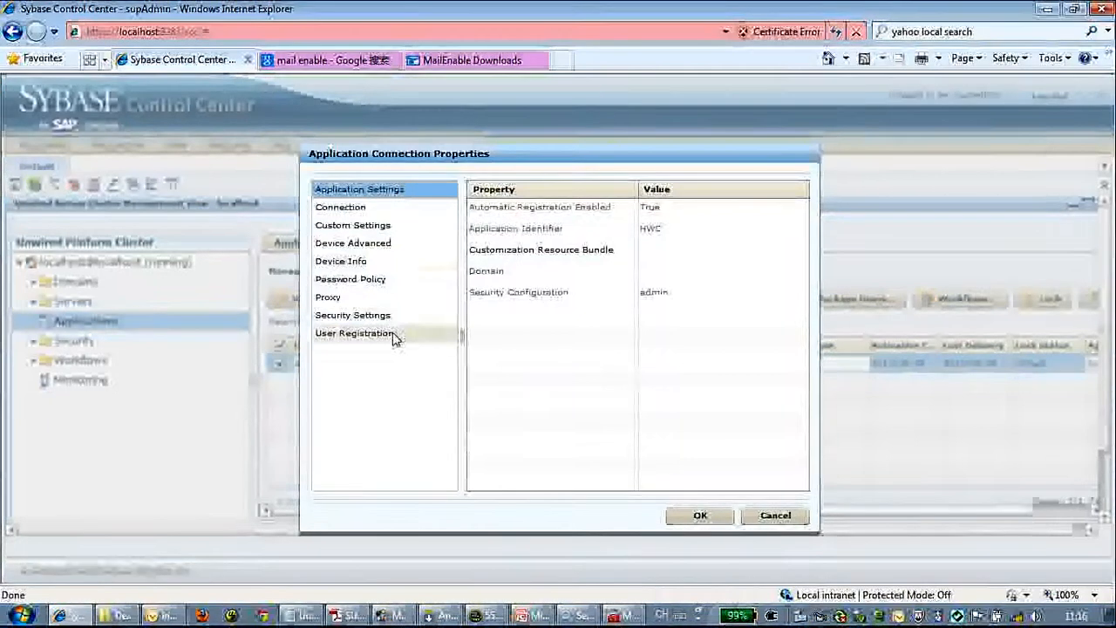
click(384, 226)
click(660, 213)
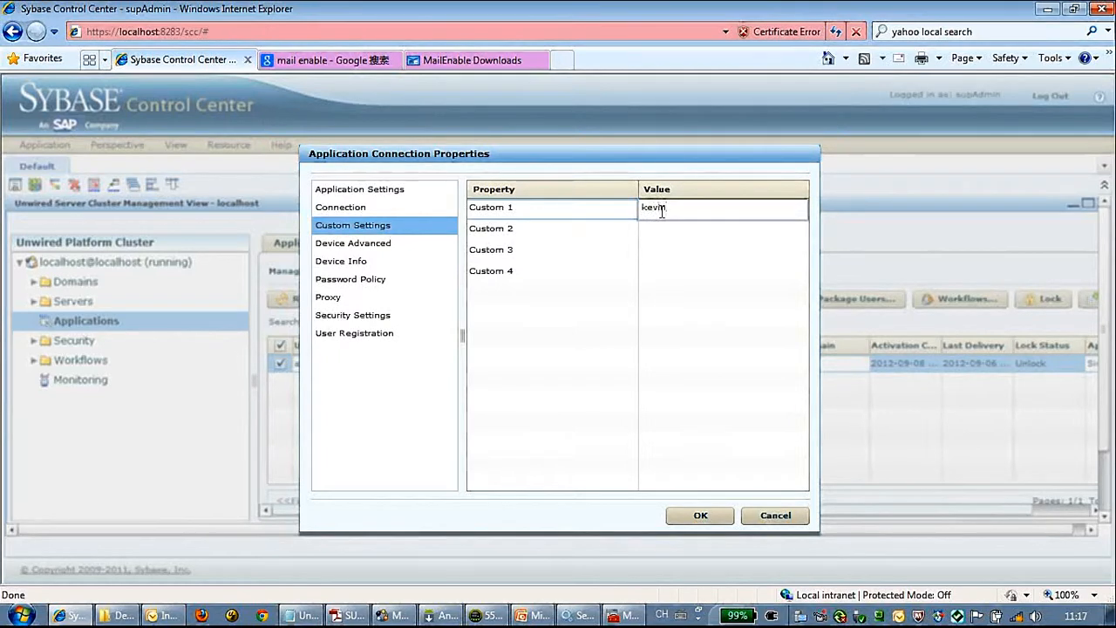
click(723, 517)
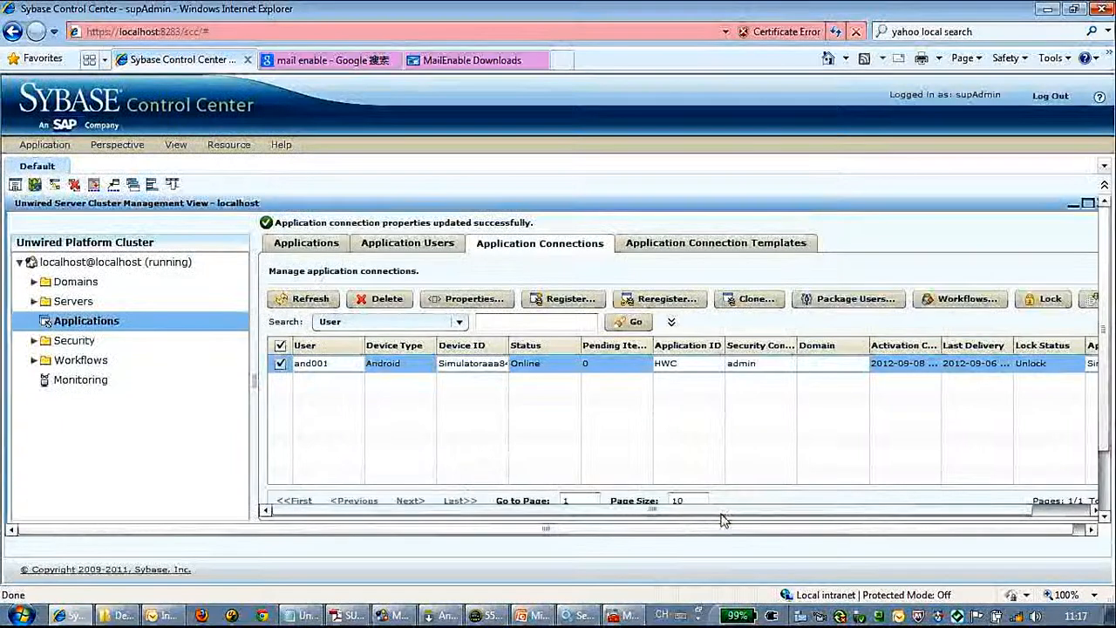
click(303, 299)
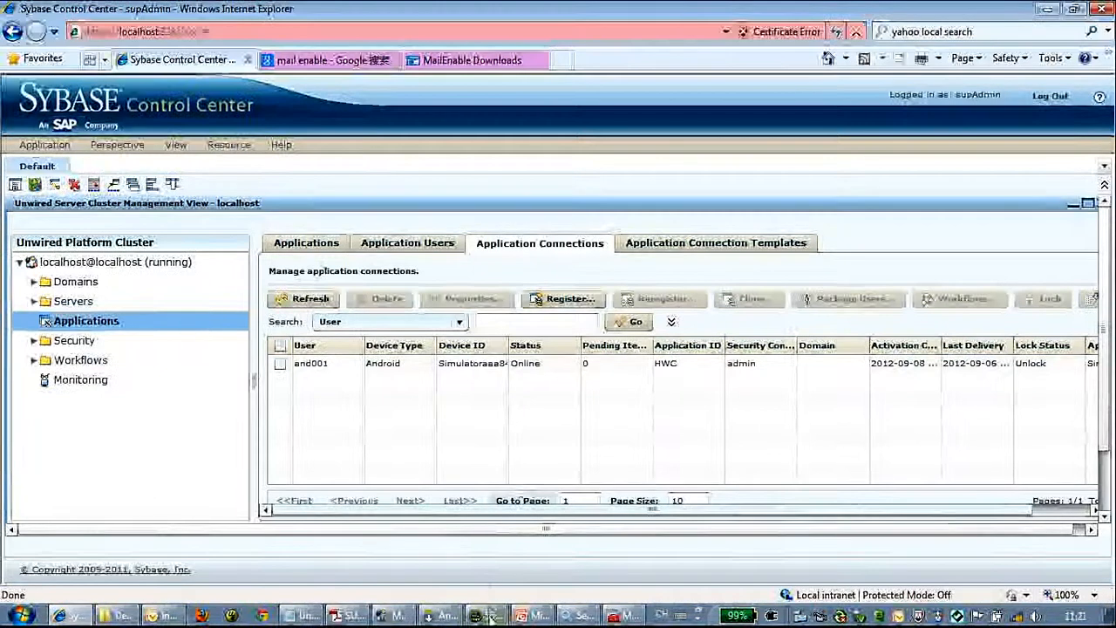
click(390, 615)
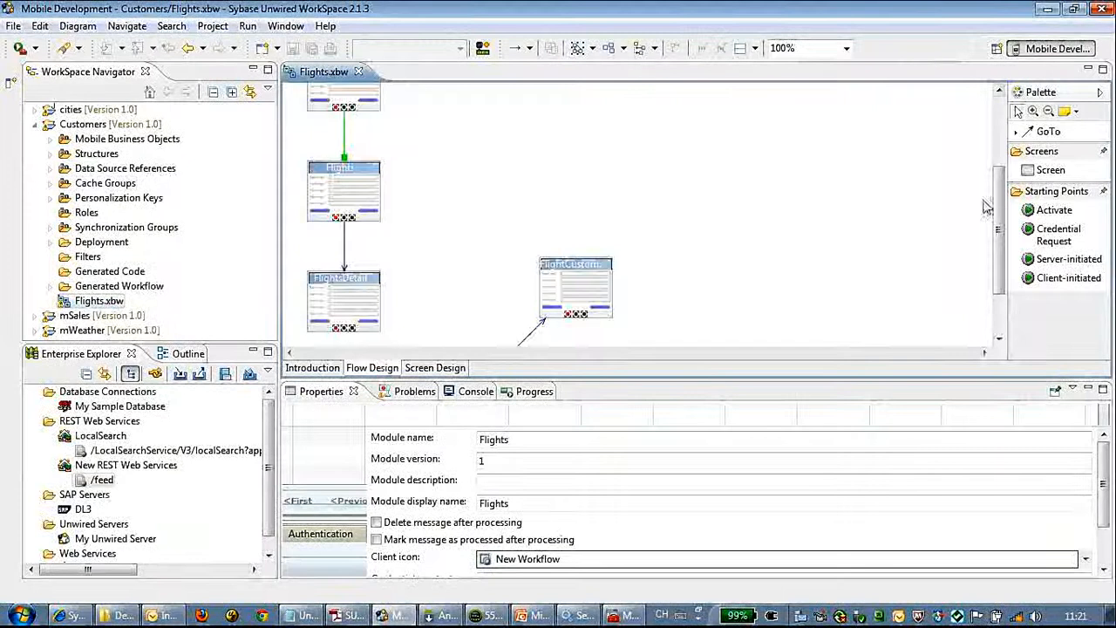
Step: Place a Server-initiated starting point from the Palette onto the Flights flow
drag(998, 225, 998, 149)
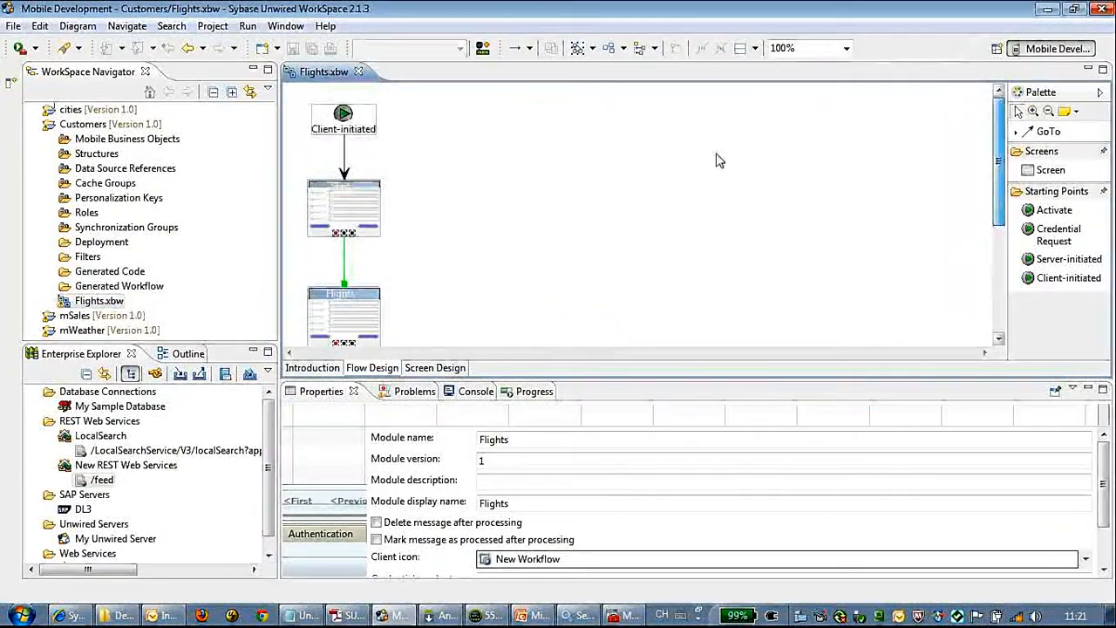
click(1064, 261)
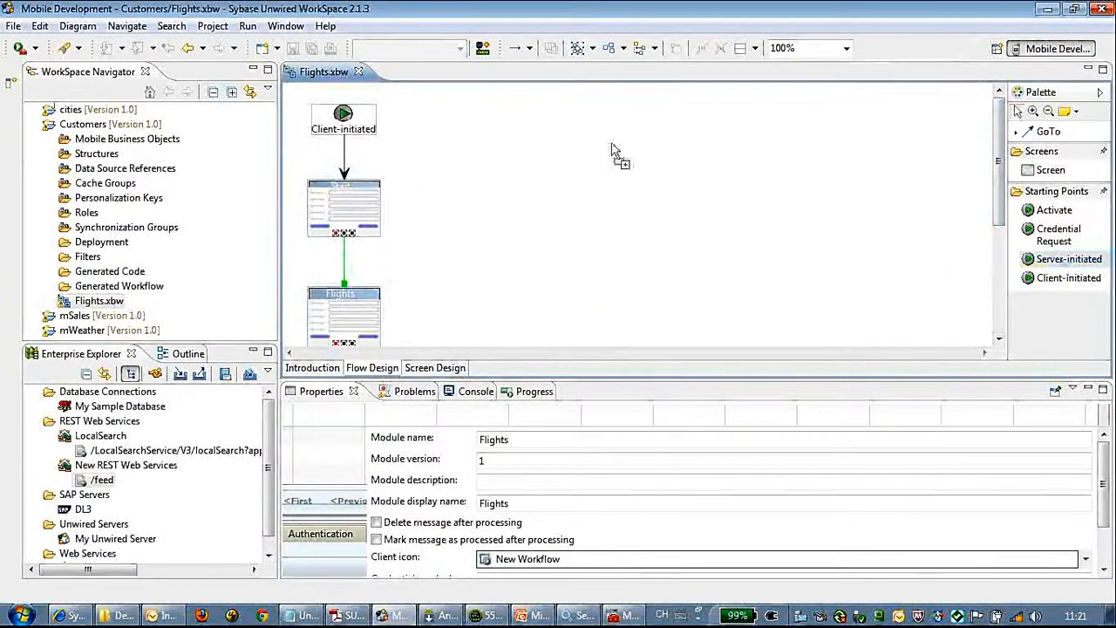
click(580, 125)
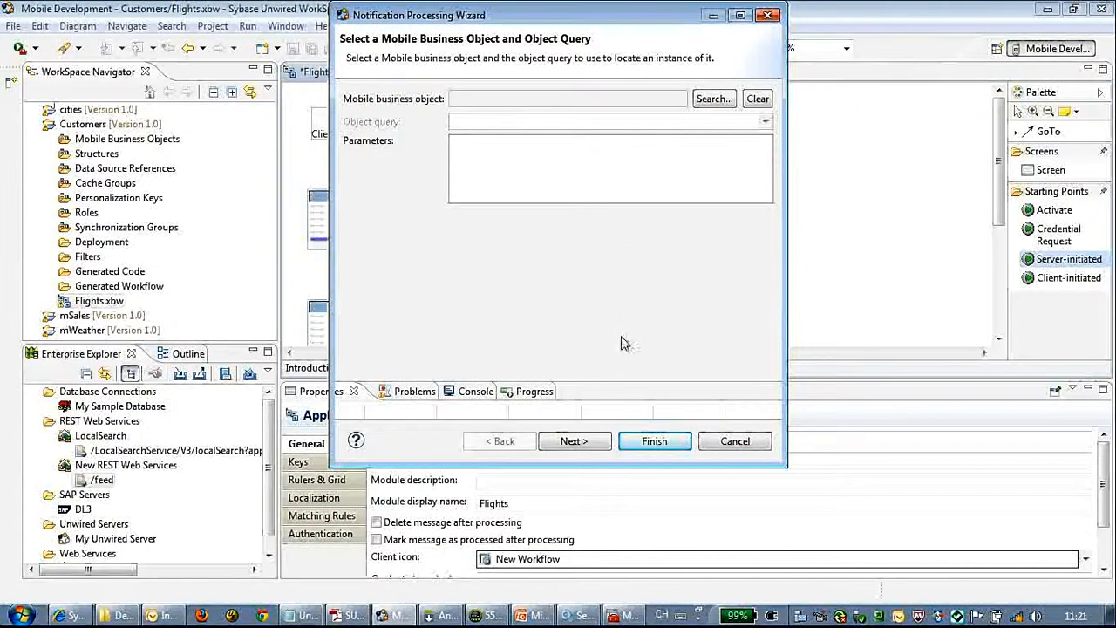
click(768, 17)
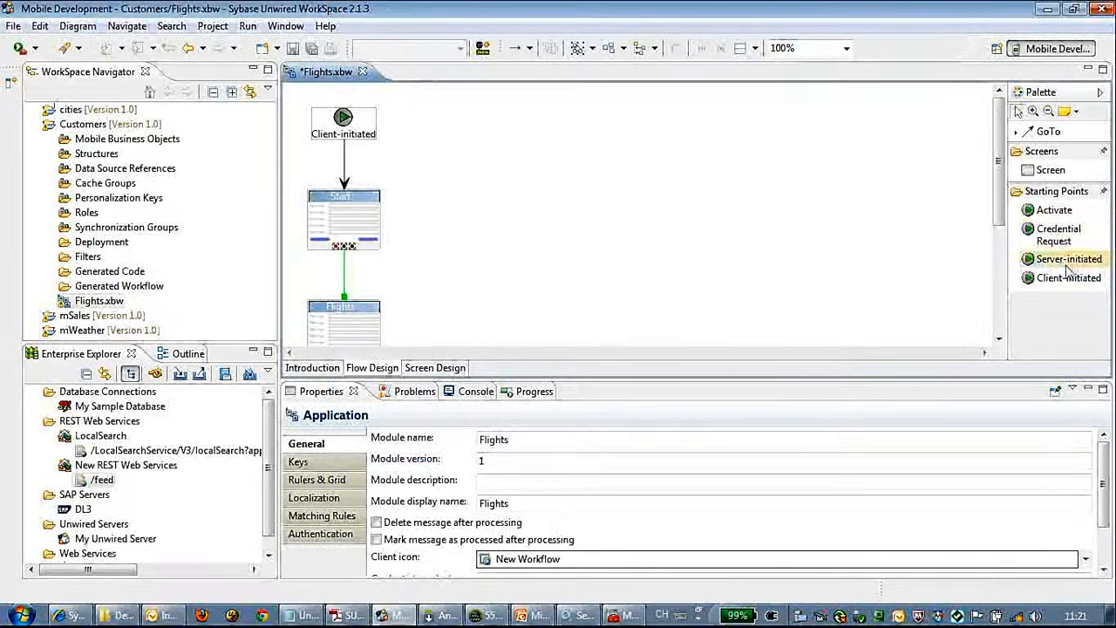
drag(521, 150, 584, 157)
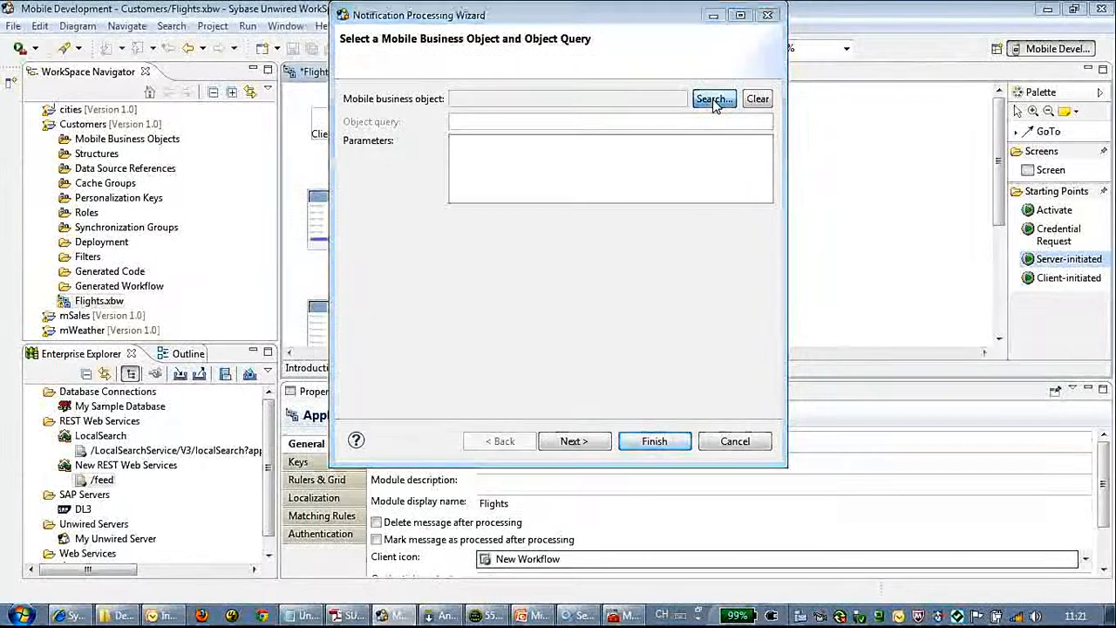
Step: Link it to the Customers/Flights business object with the searchflights object query
click(714, 100)
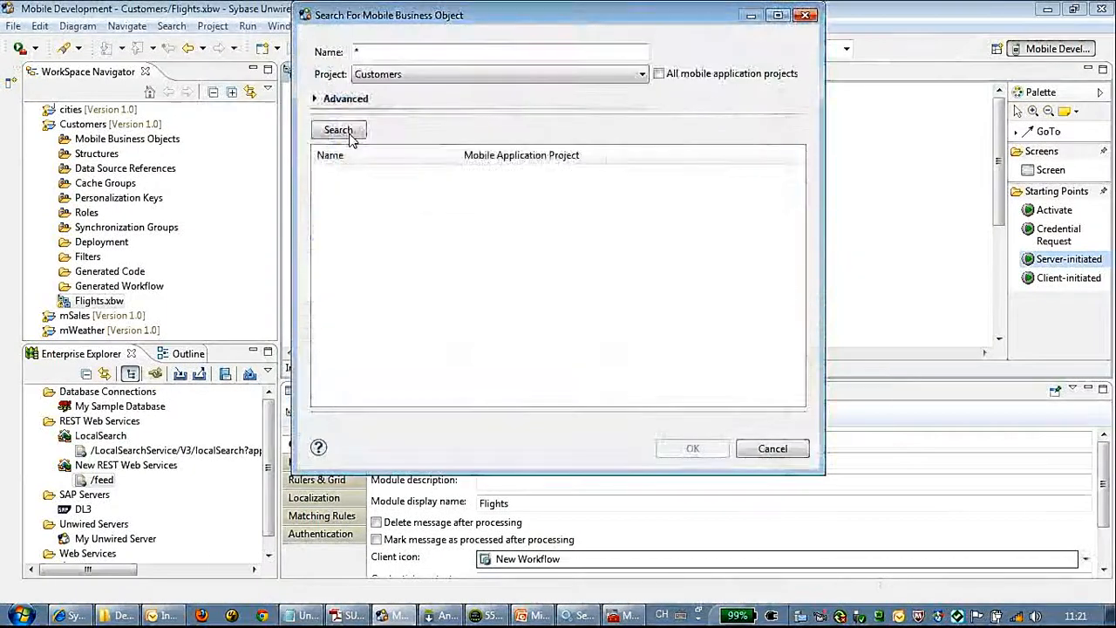
click(348, 133)
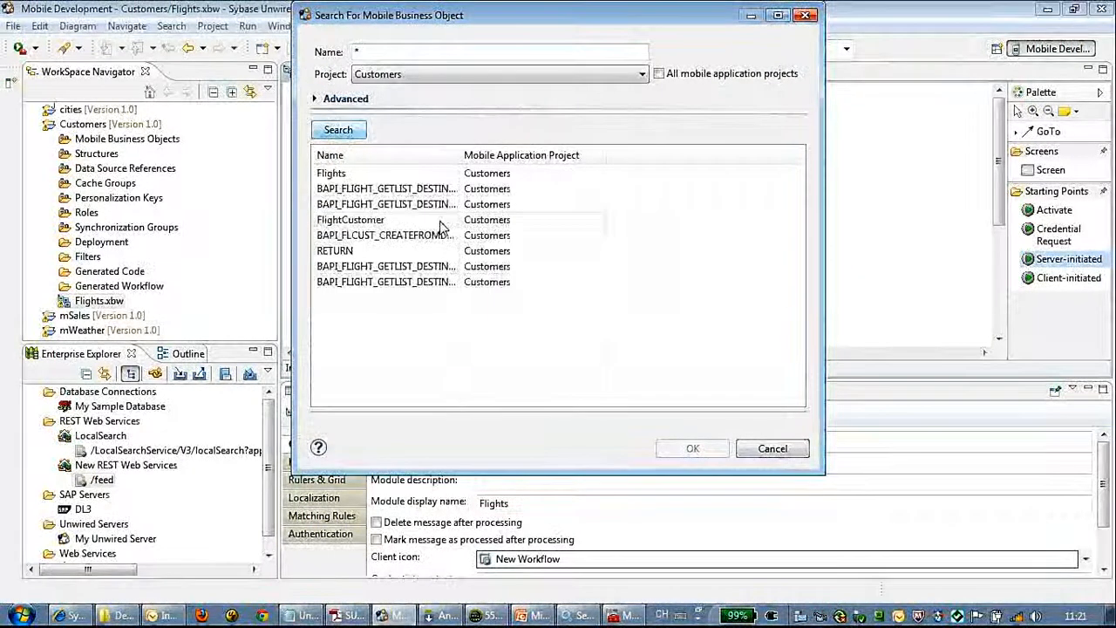
click(440, 174)
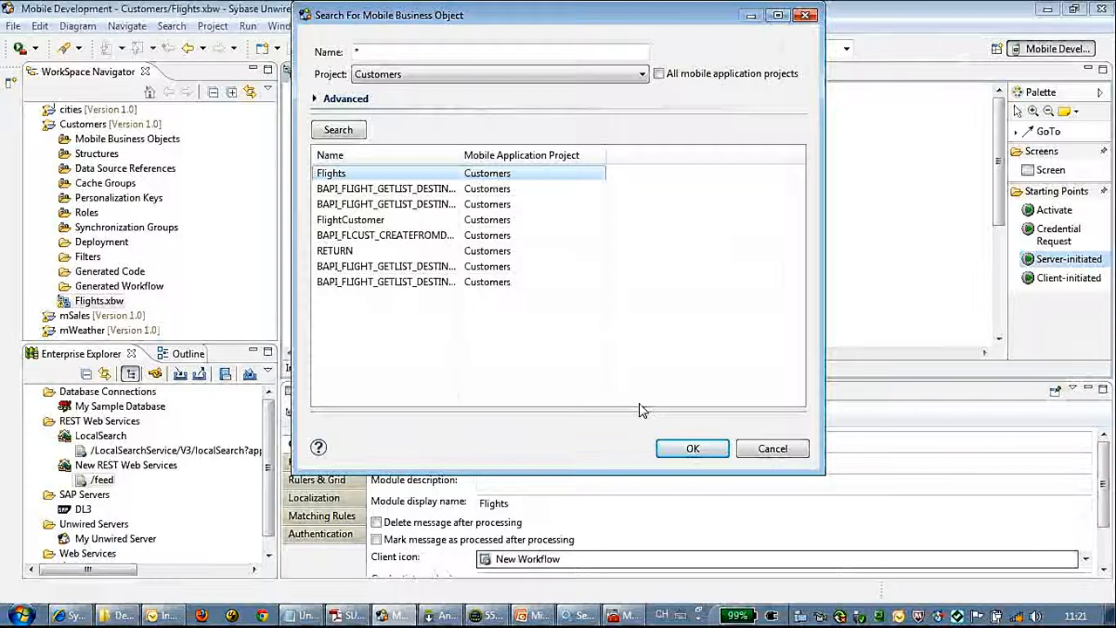
click(679, 450)
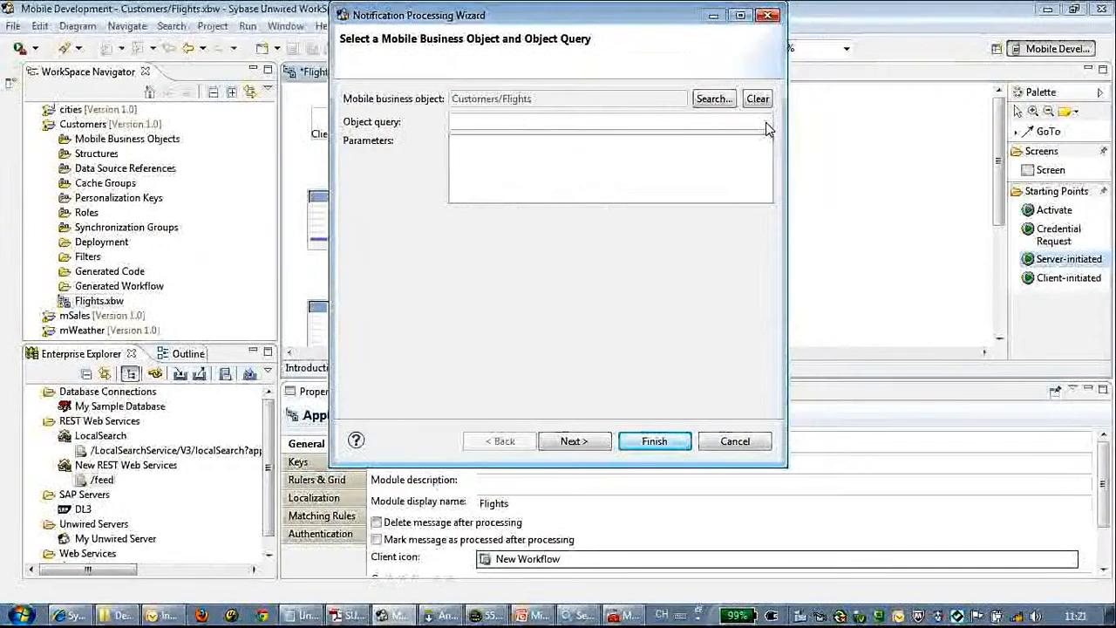
click(764, 123)
click(485, 150)
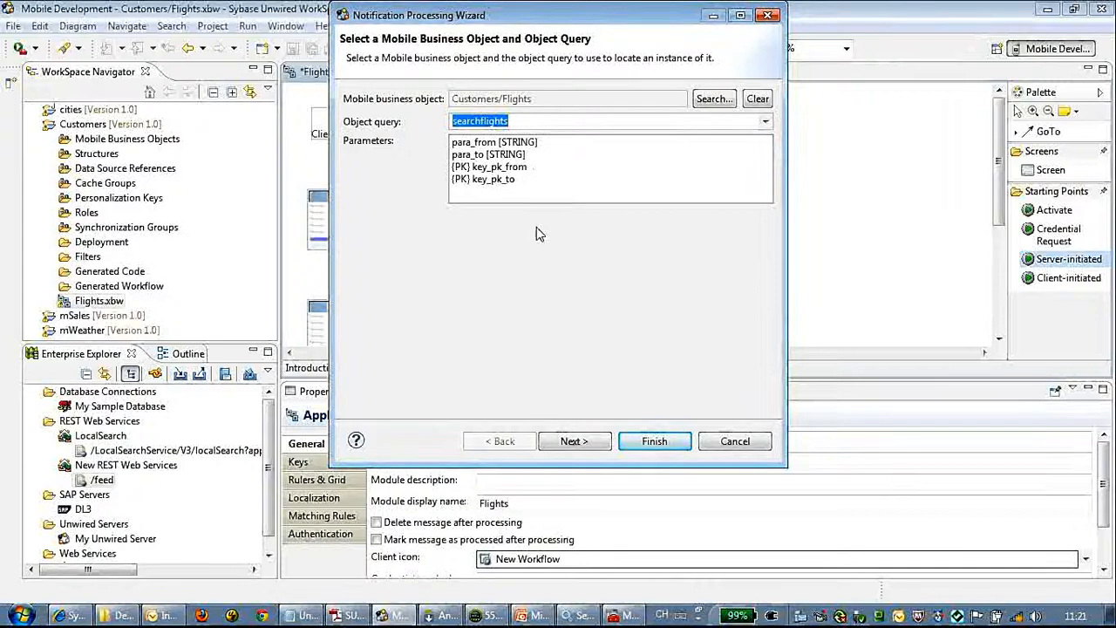
click(521, 166)
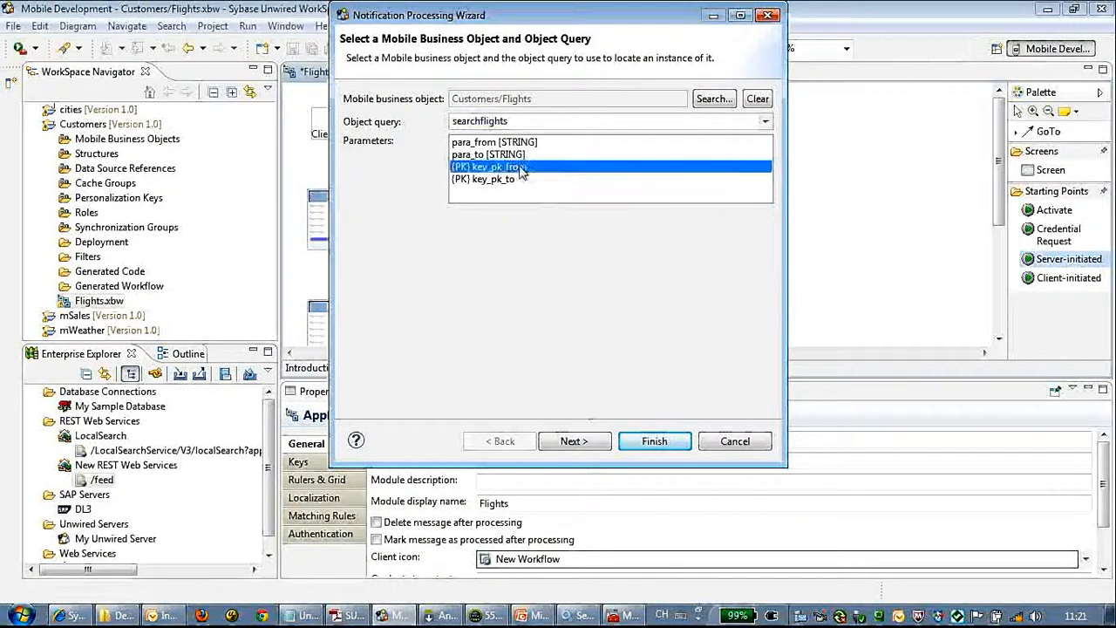
Step: On the sample notification page, enter the mailbox user id as From and To
click(593, 440)
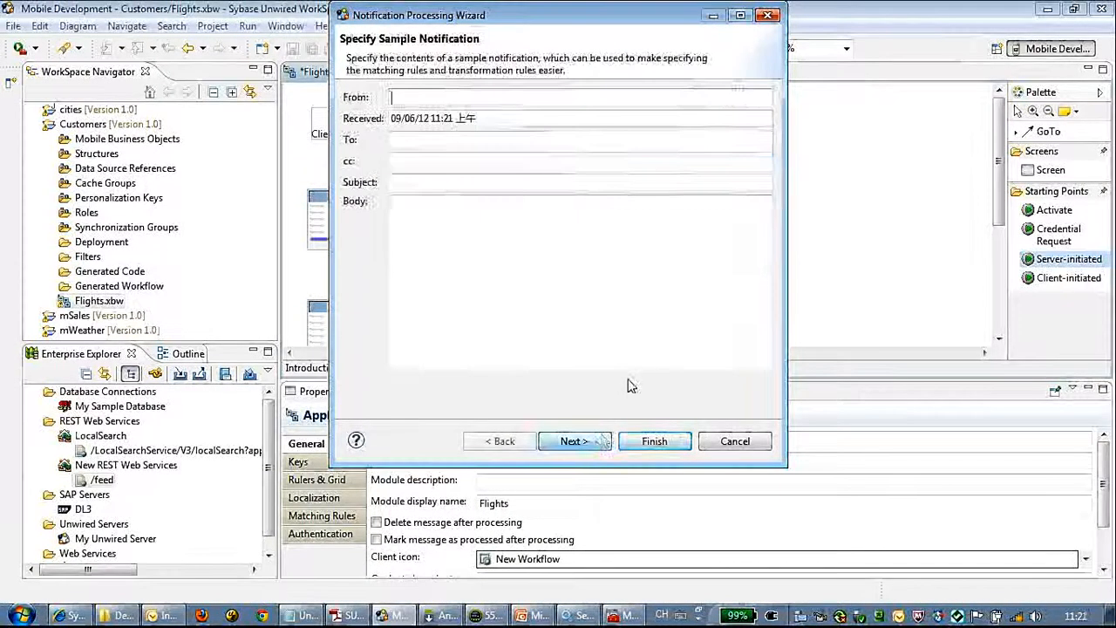
click(511, 96)
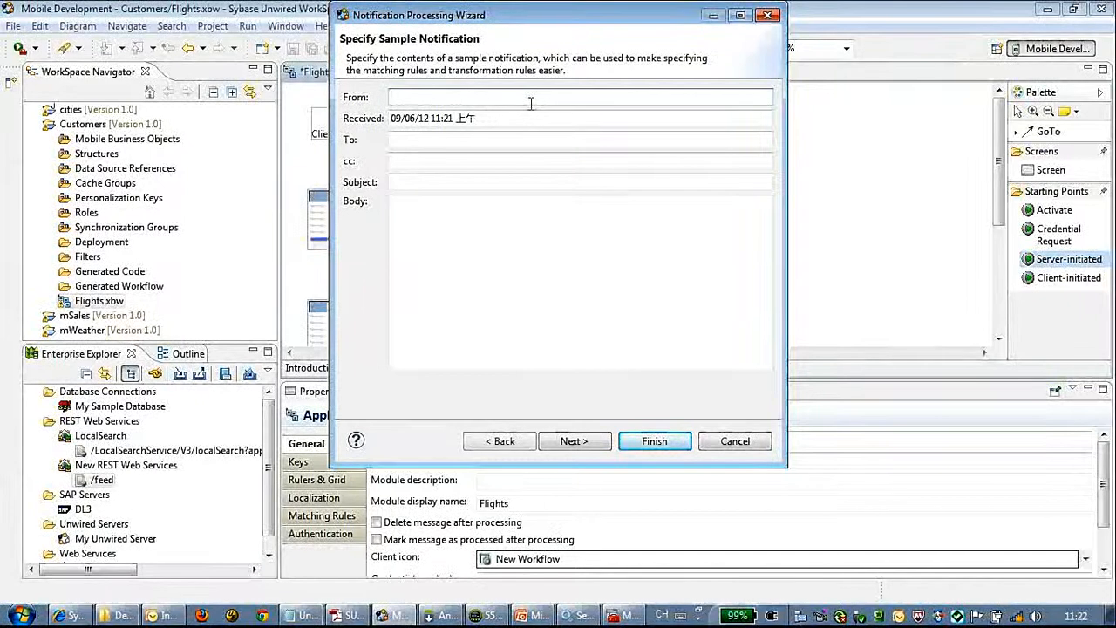
text(evin01)
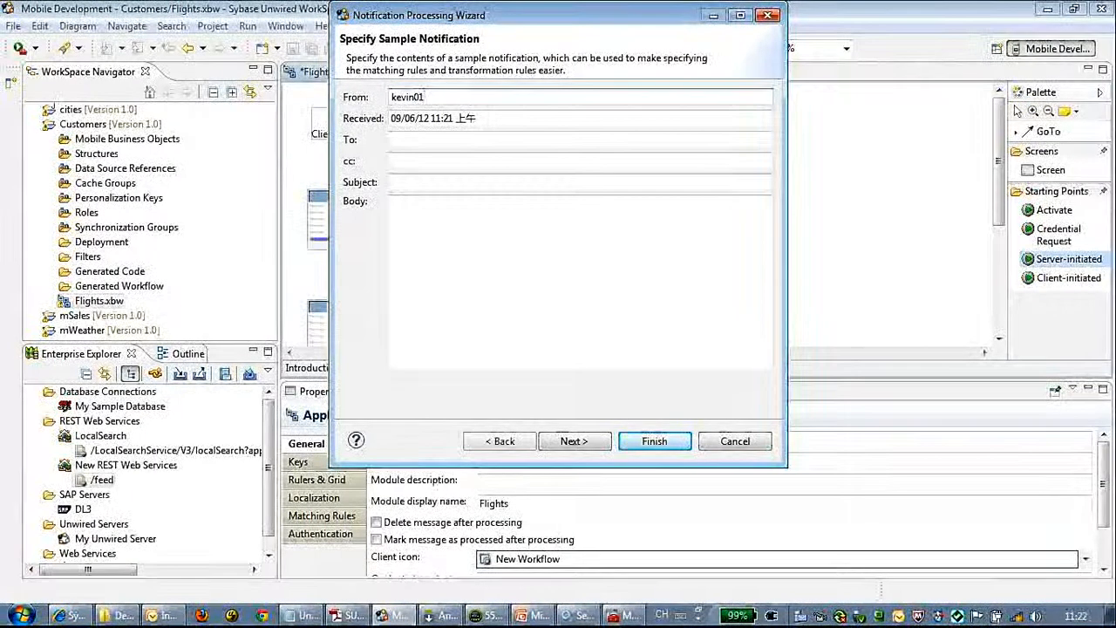
click(482, 139)
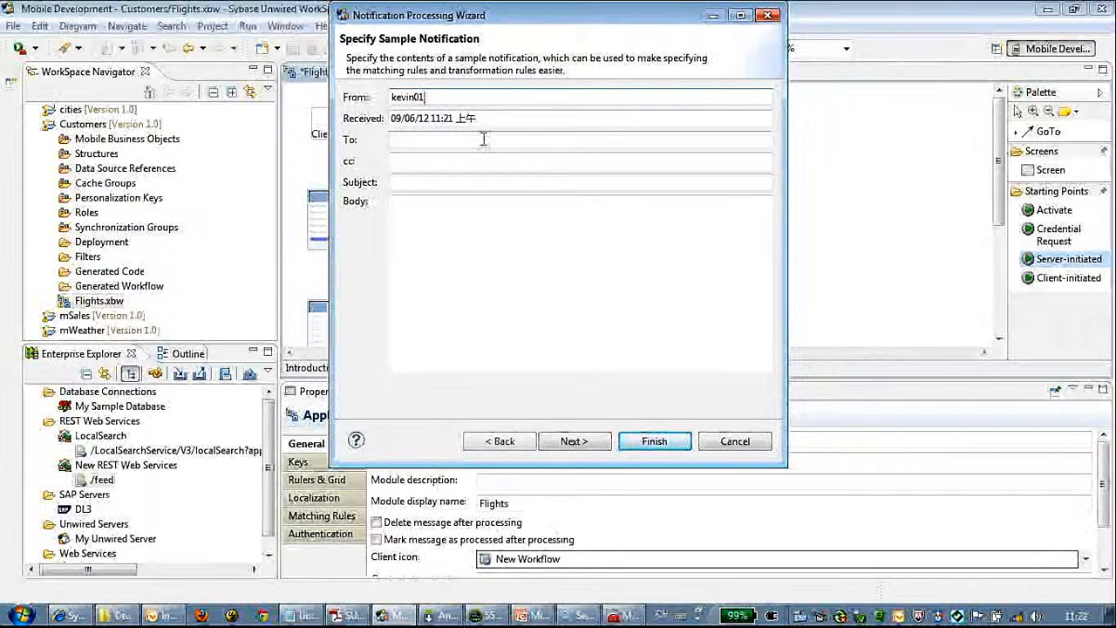
text(kevin01)
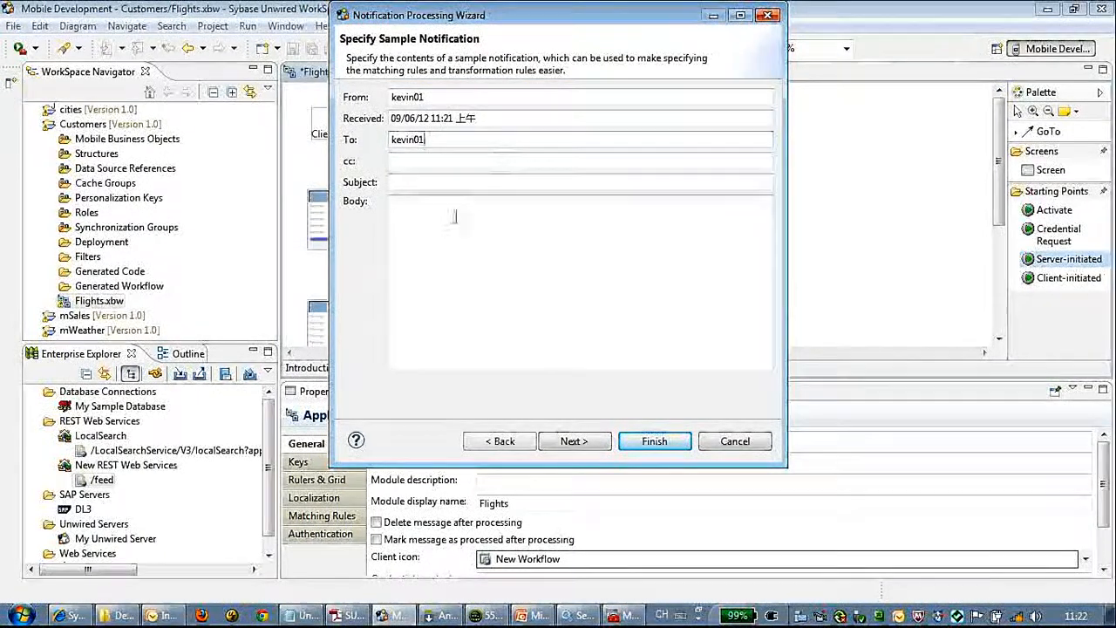
Step: Enter the subject 'Flights from JFK to SFO'
click(455, 183)
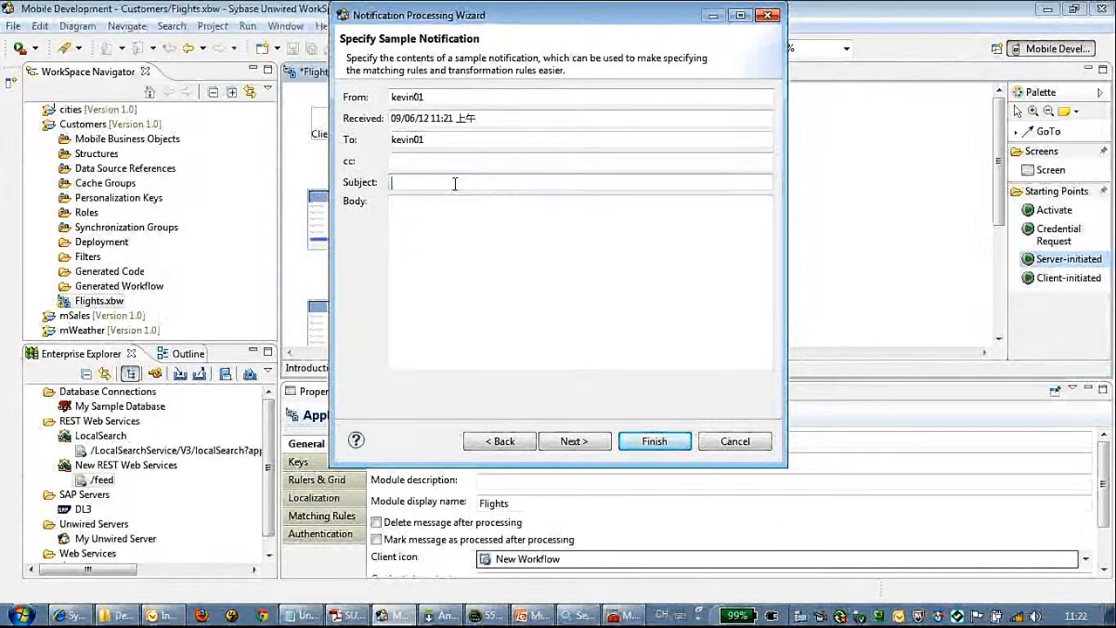
text(Fligh)
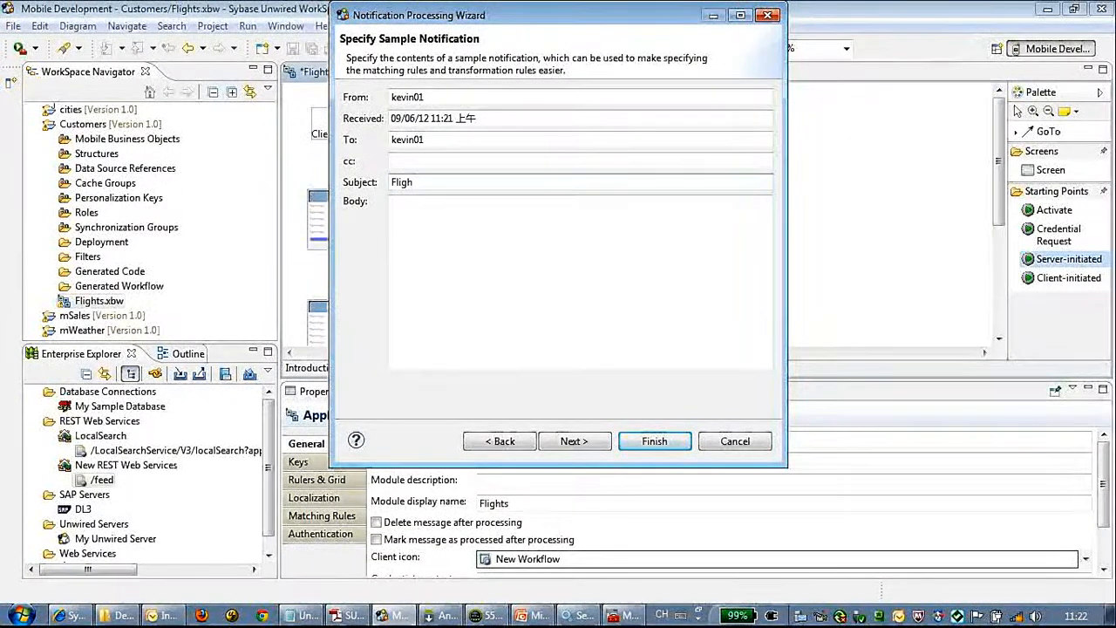
text(t from )
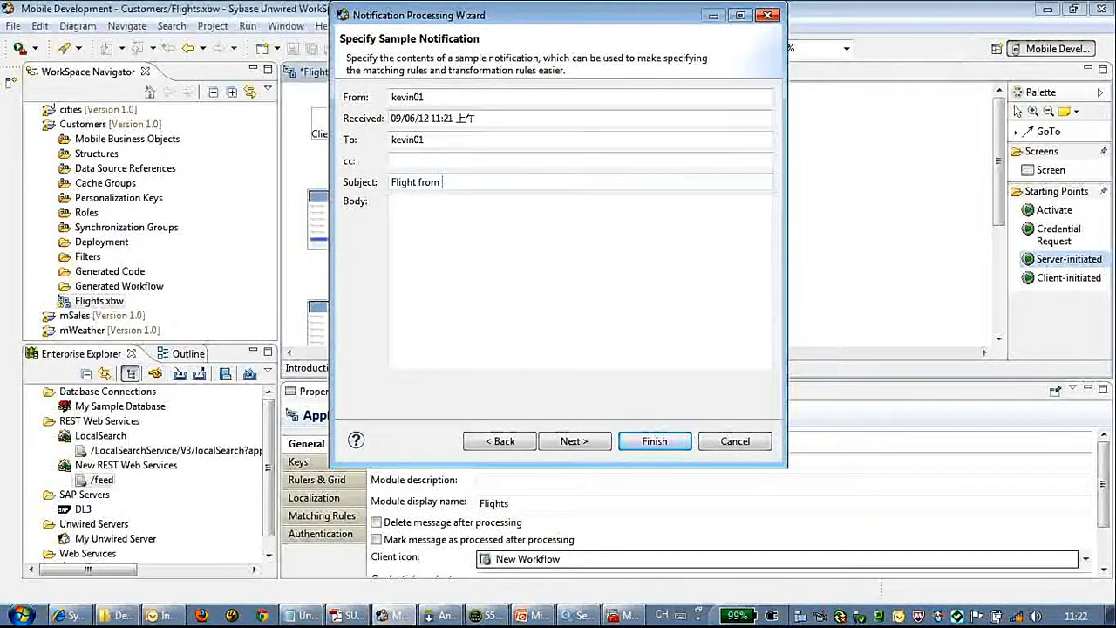
text(JS)
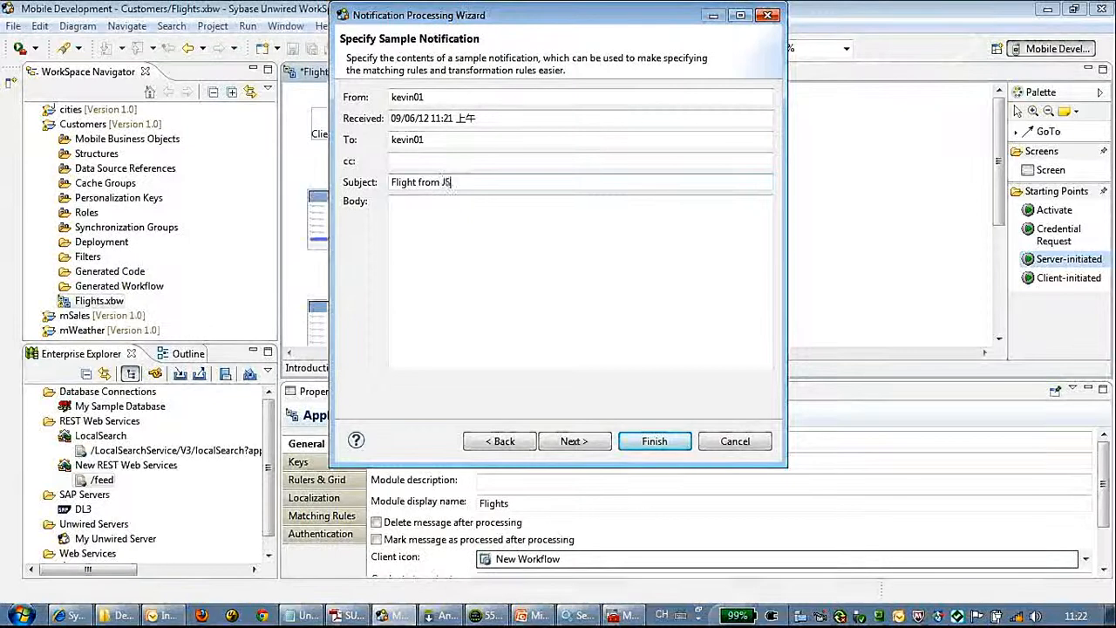
key(BackSpace)
text(FK)
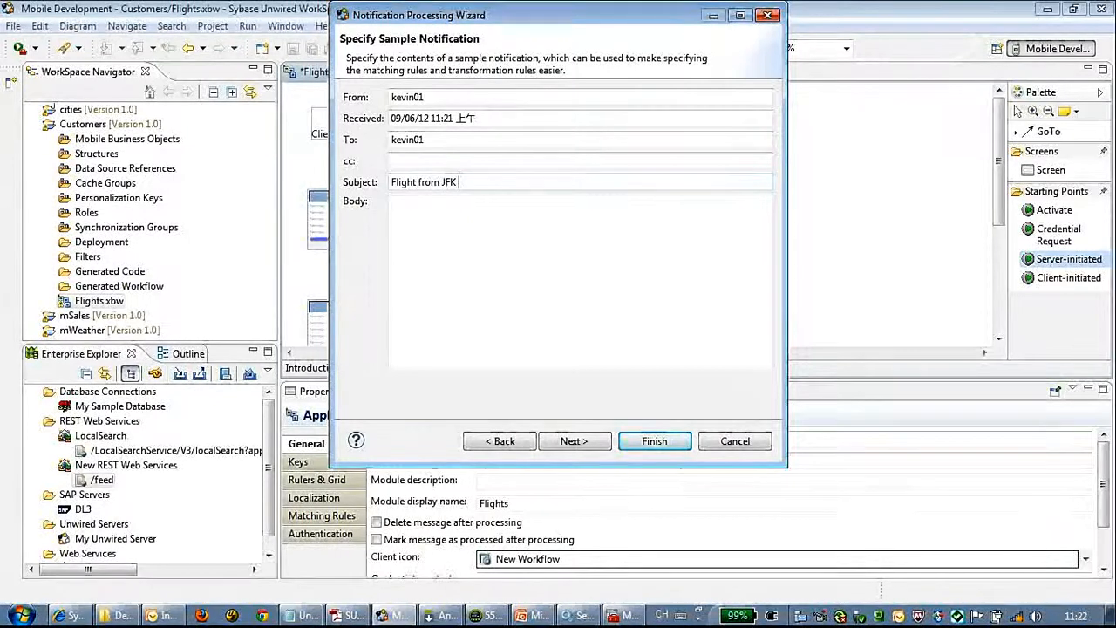
text( to SFO)
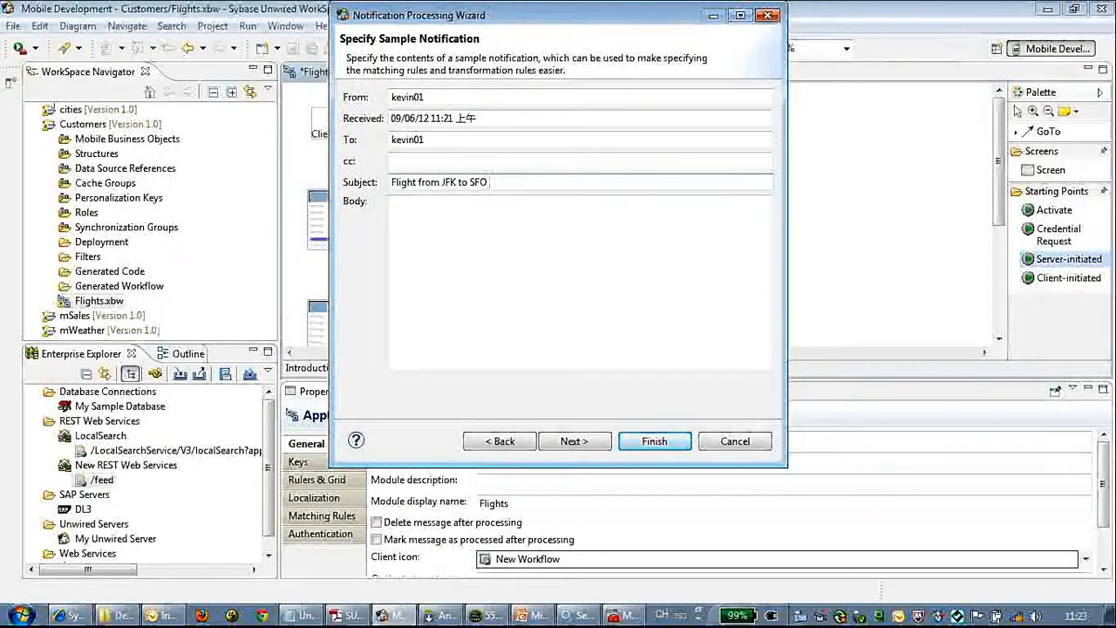
key(Left)
key(Left)
key(Left)
key(Left)
key(Left)
key(Left)
key(Left)
key(Left)
key(Left)
key(Left)
key(Left)
key(Left)
key(Left)
key(Left)
key(Left)
key(Left)
text(s)
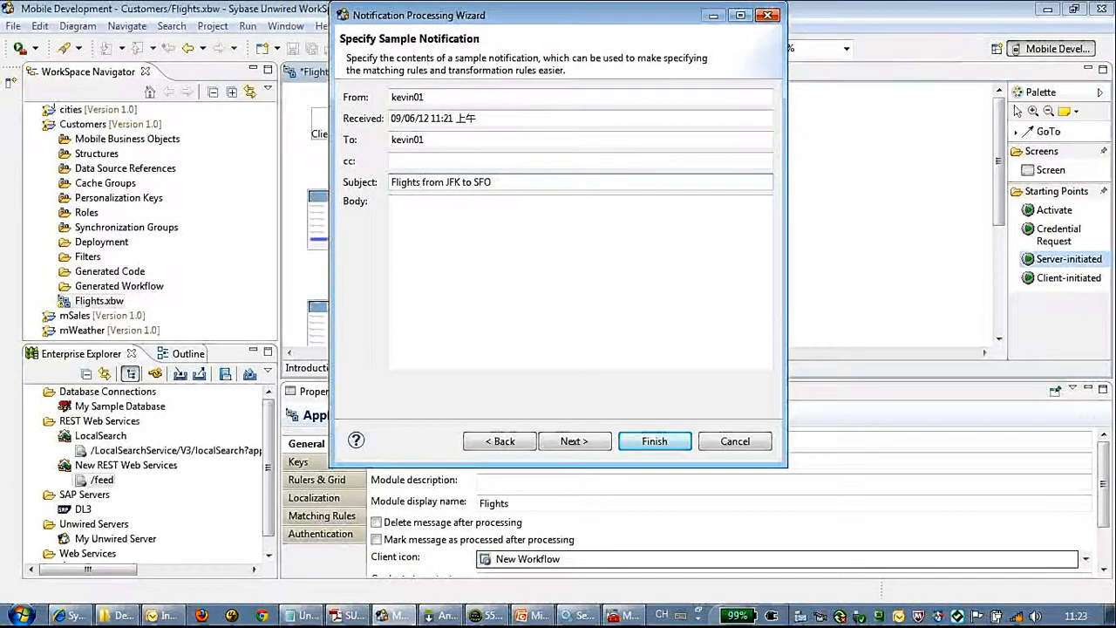
Step: Make 'Flights from.*' the subject matching rule, after briefly trying the word 'to'
click(574, 440)
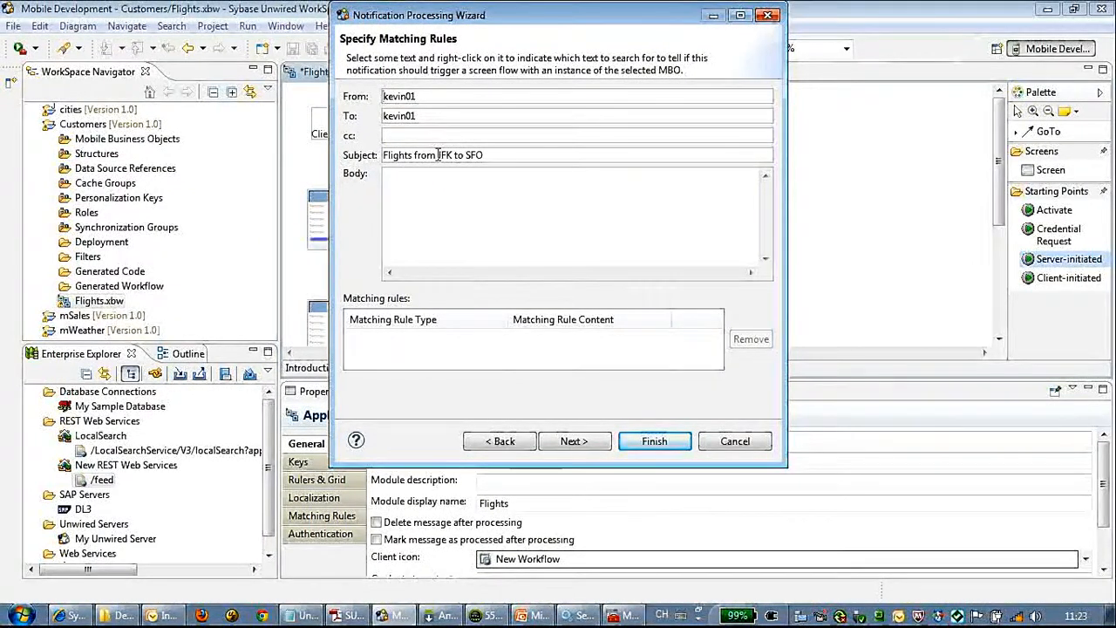
click(440, 155)
drag(416, 157, 372, 156)
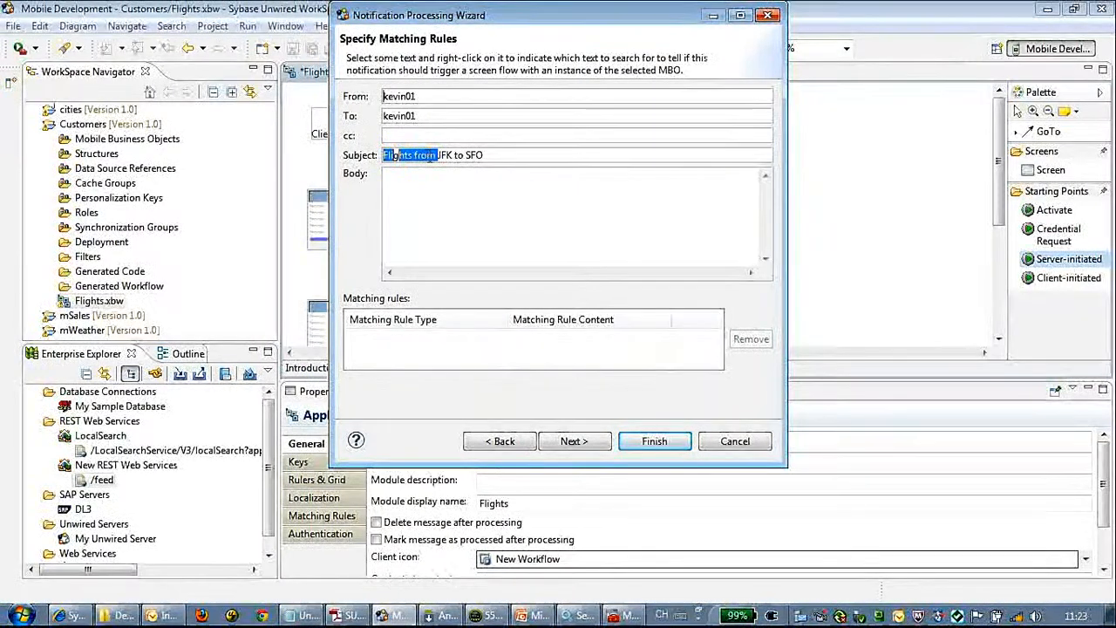
right_click(430, 159)
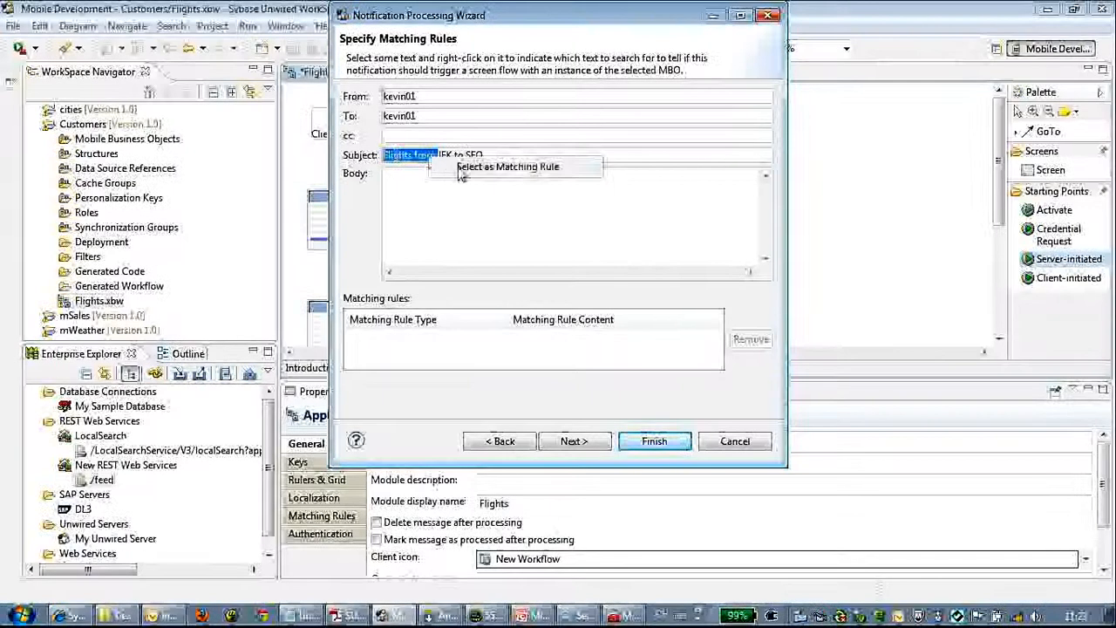
click(465, 170)
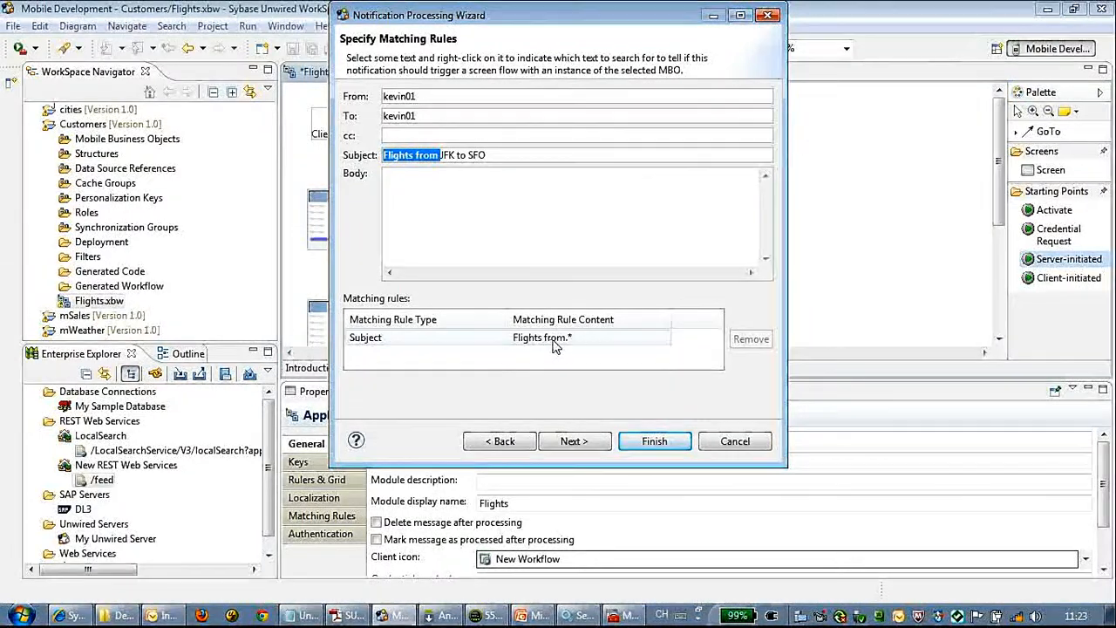
double_click(462, 155)
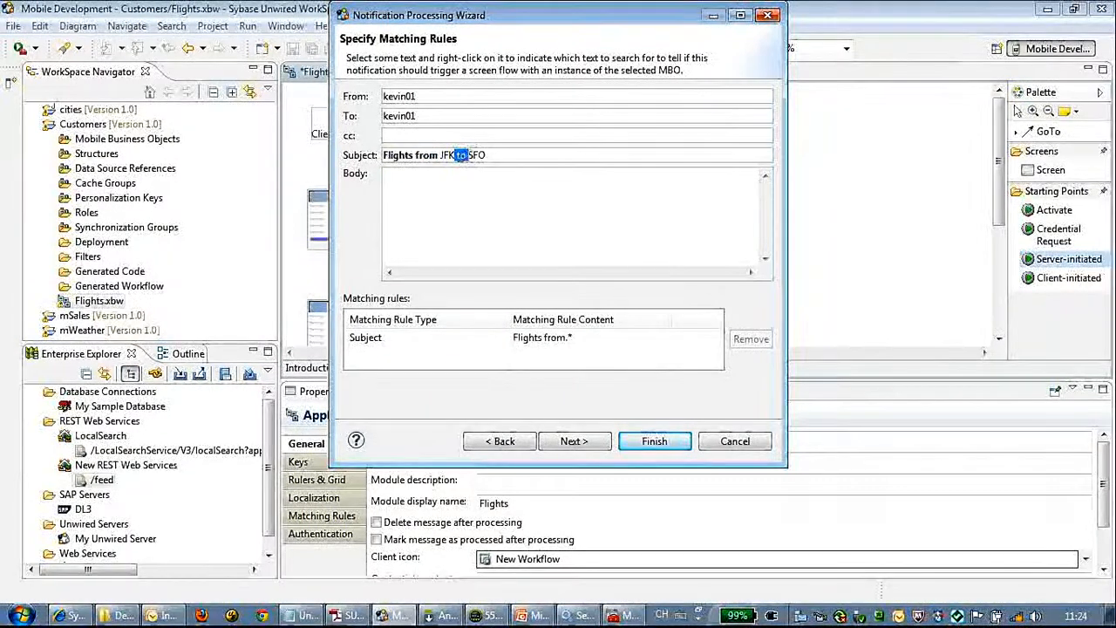
right_click(469, 154)
click(502, 166)
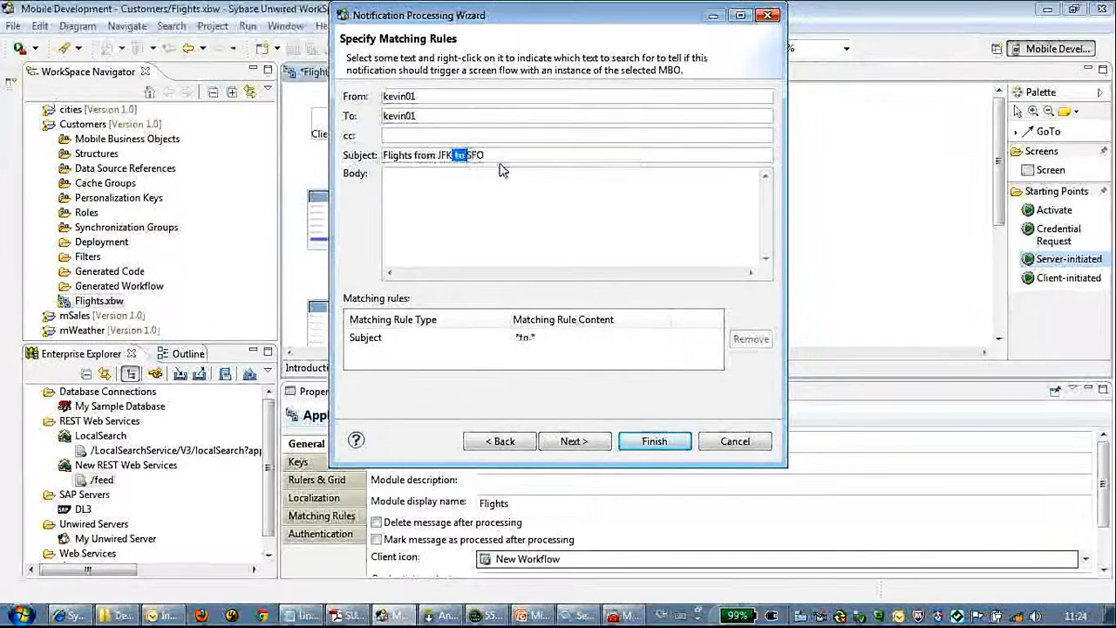
click(391, 157)
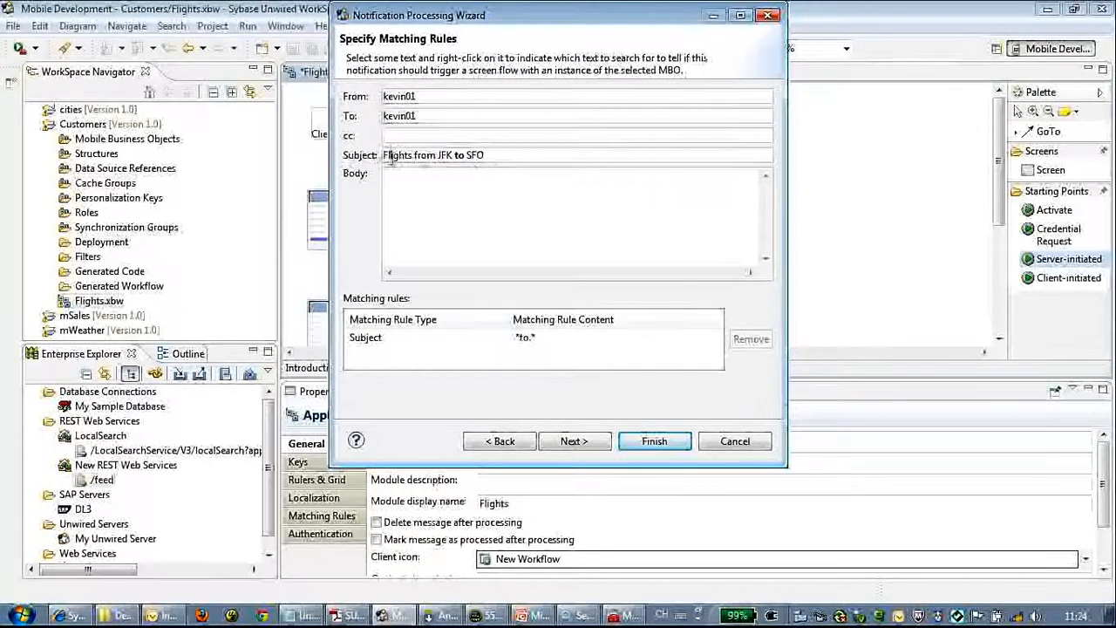
drag(439, 155, 383, 155)
right_click(434, 156)
click(453, 167)
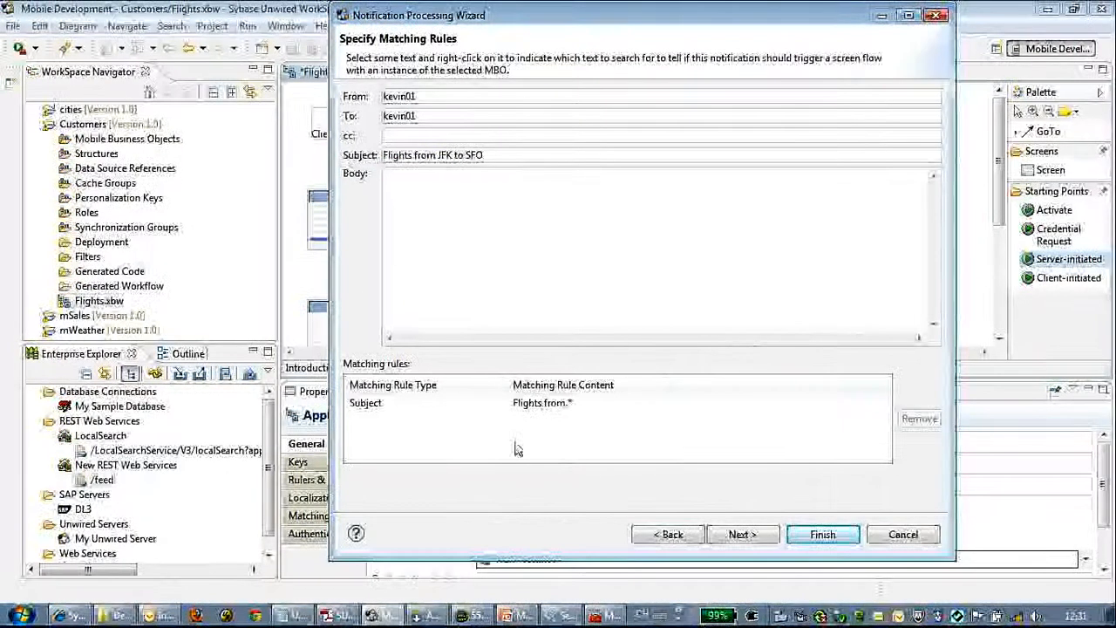
Step: Extract para_from from the Subject between start tag 'Flights from' and end tag 'to'
click(534, 407)
click(748, 534)
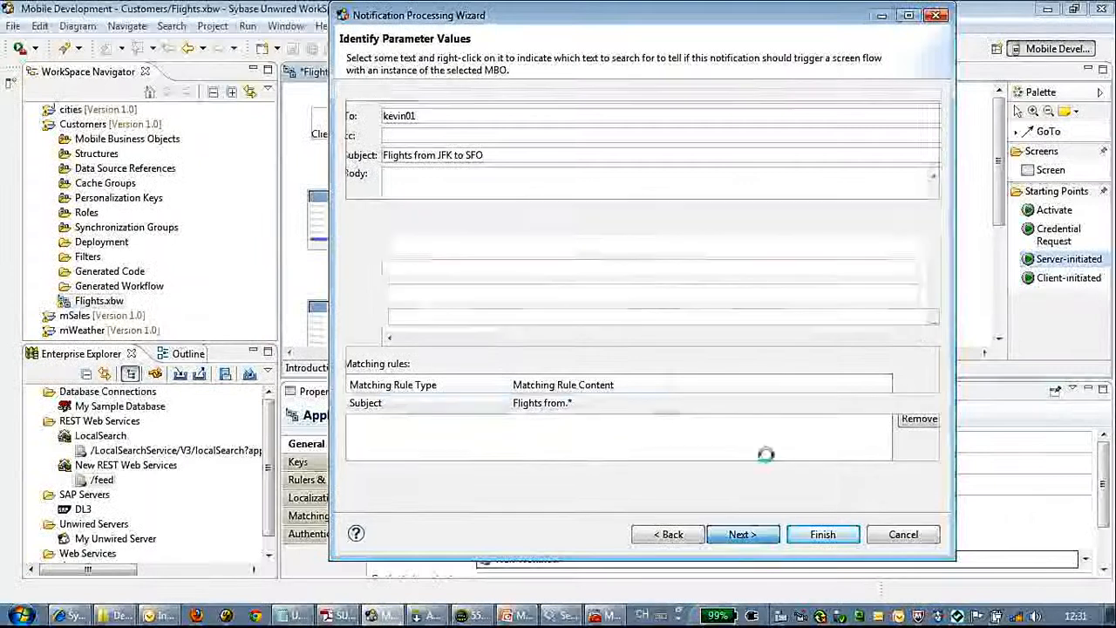
click(576, 131)
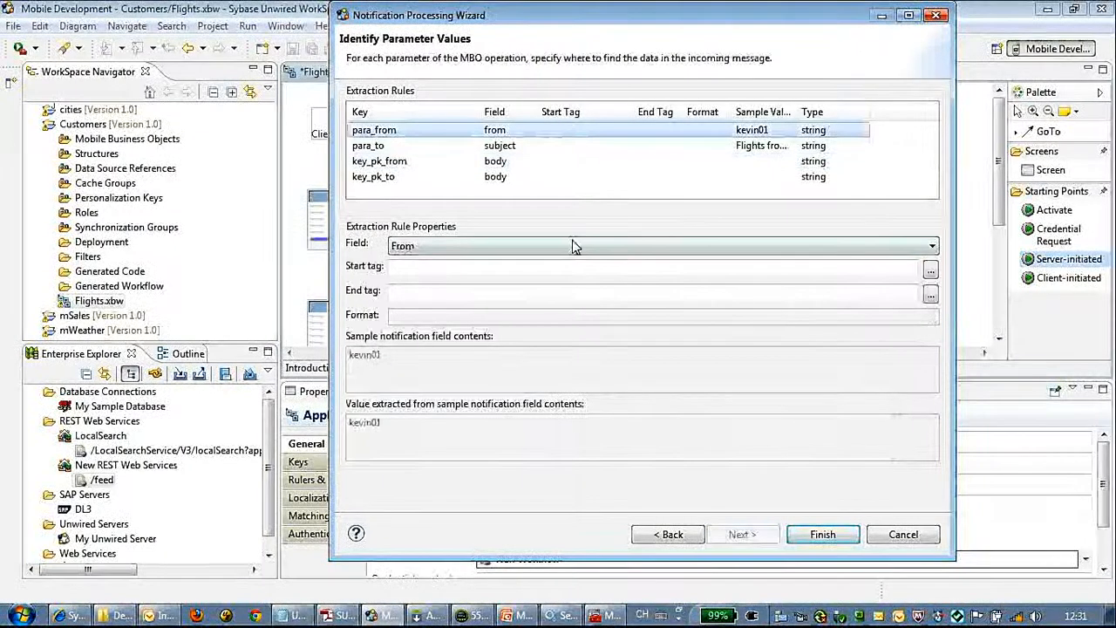
click(931, 250)
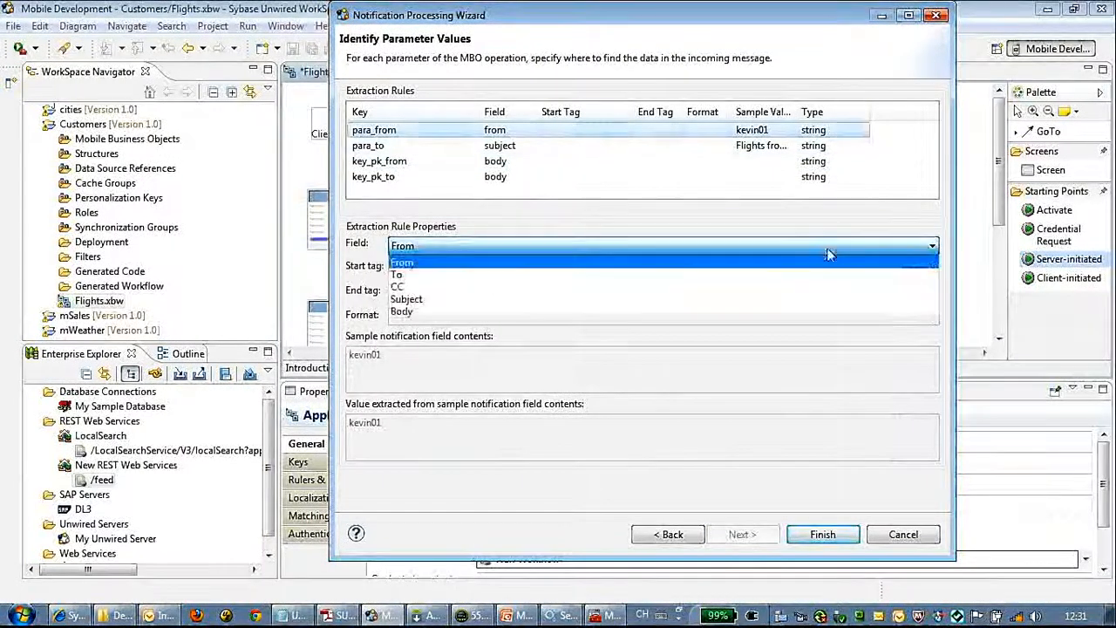
click(668, 295)
click(929, 272)
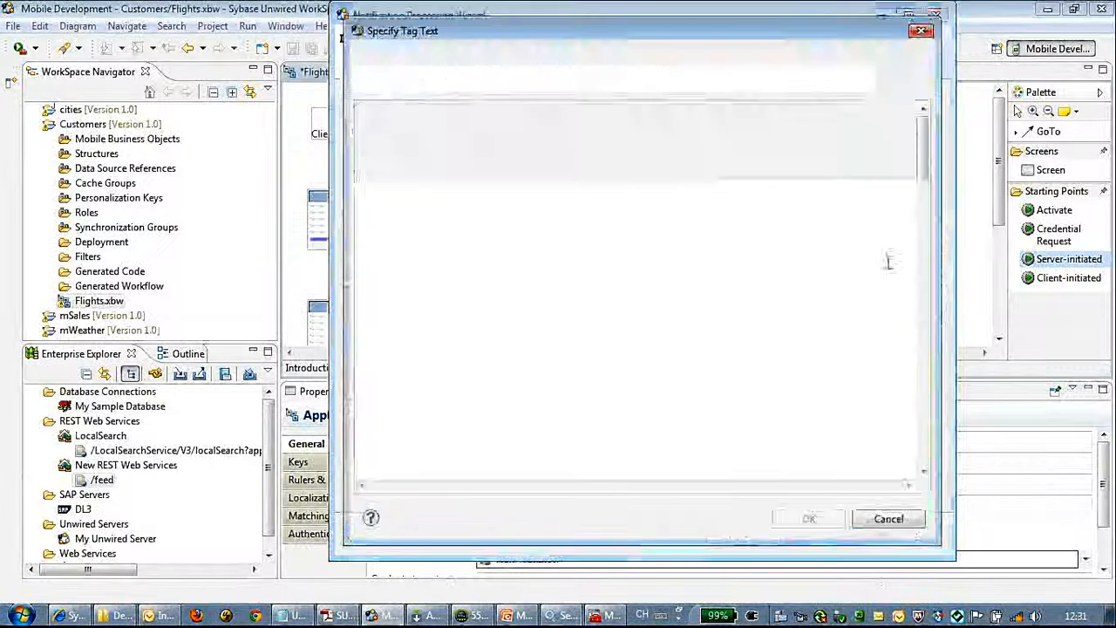
drag(410, 108, 354, 108)
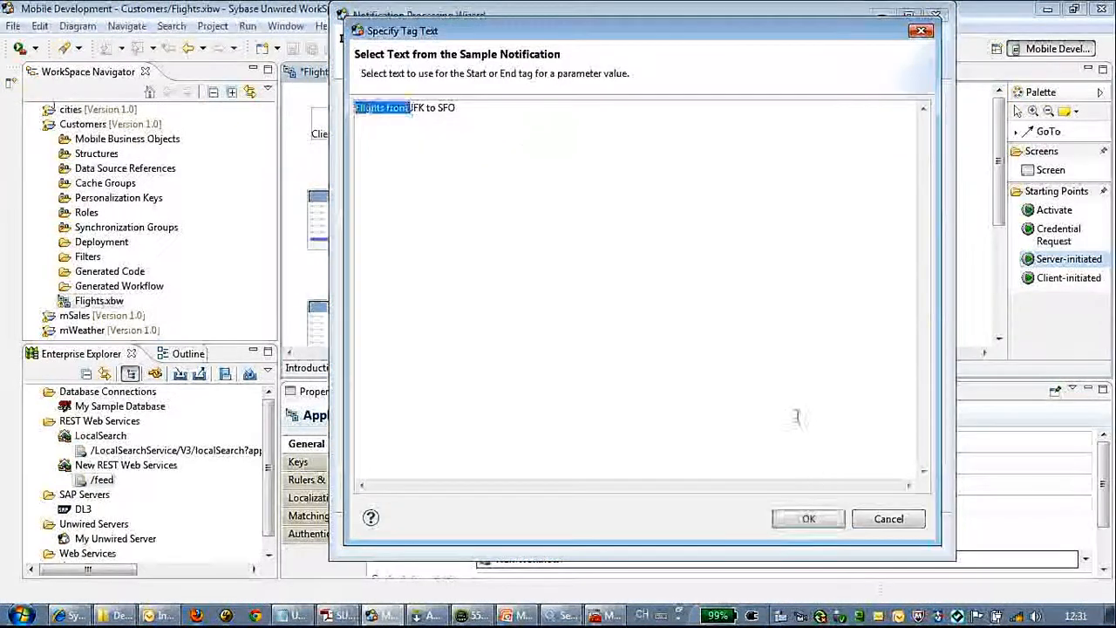
click(809, 519)
click(931, 296)
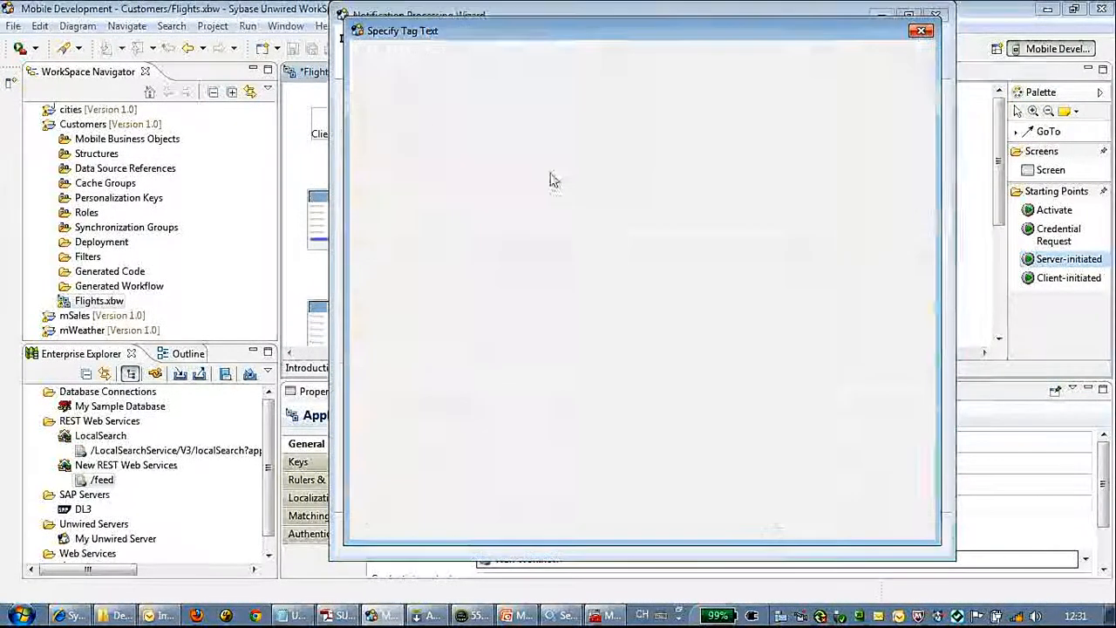
drag(425, 106, 438, 108)
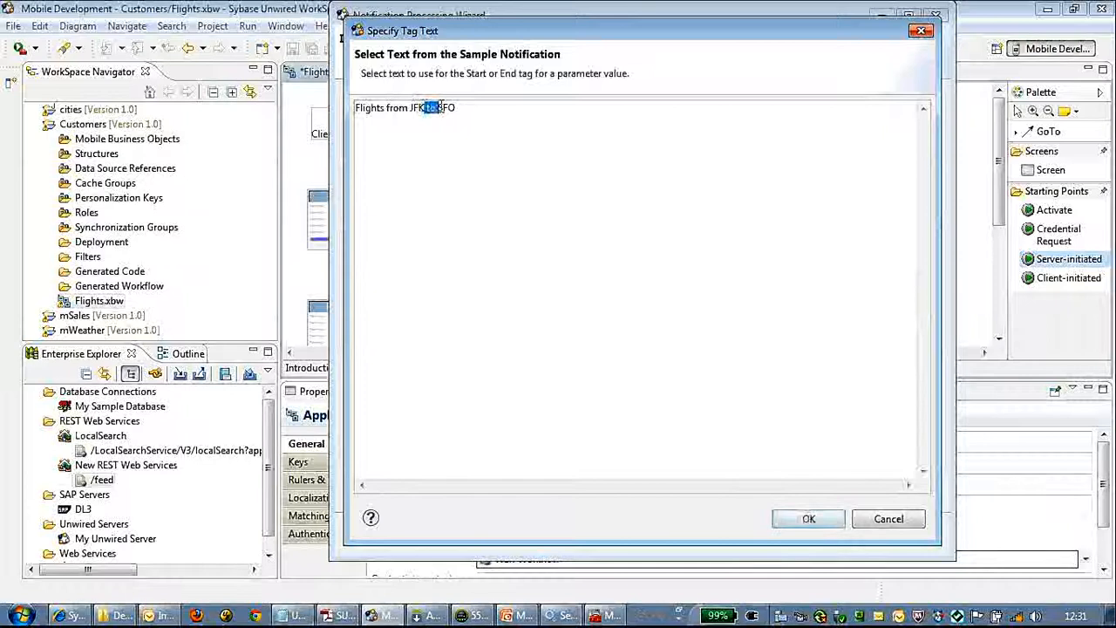
click(808, 519)
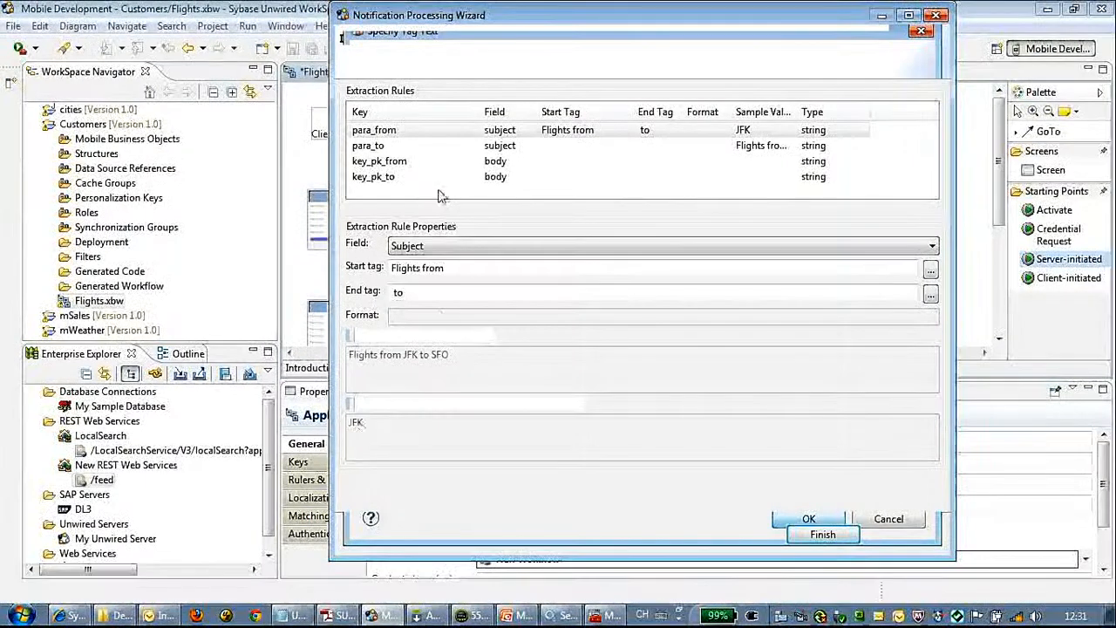
Step: Extract para_to from the Subject using 'to' as the start tag
click(485, 149)
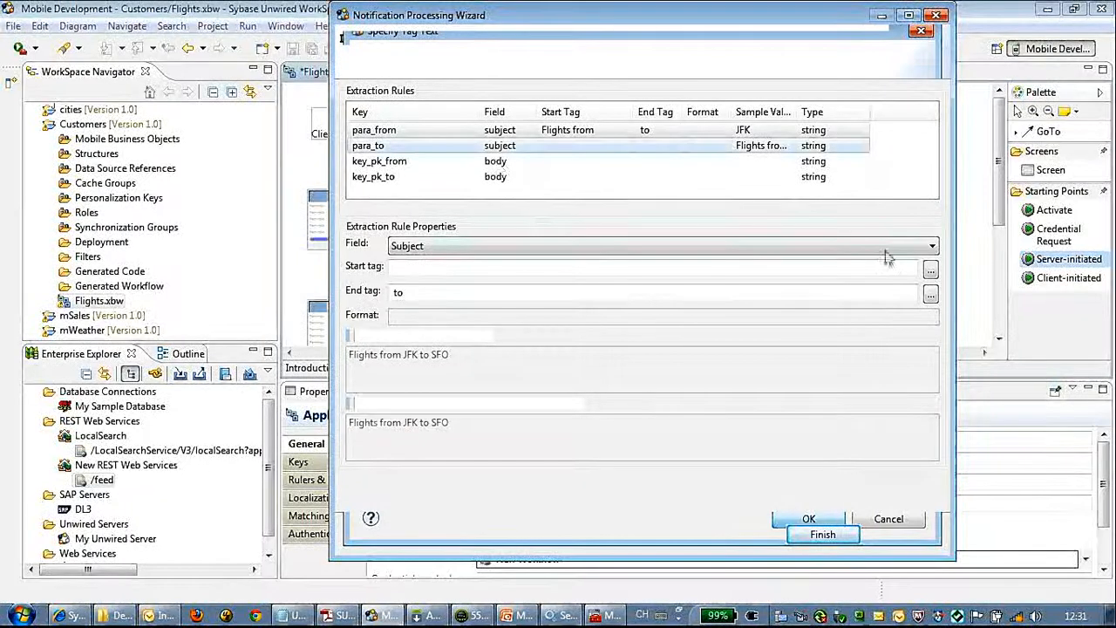
click(930, 269)
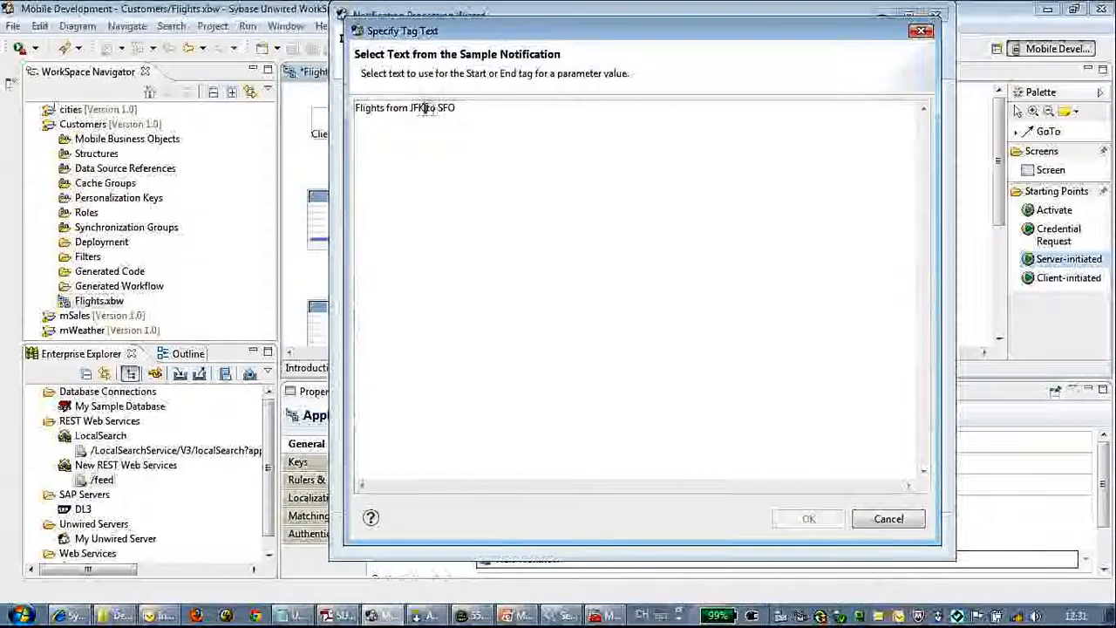
drag(425, 108, 439, 110)
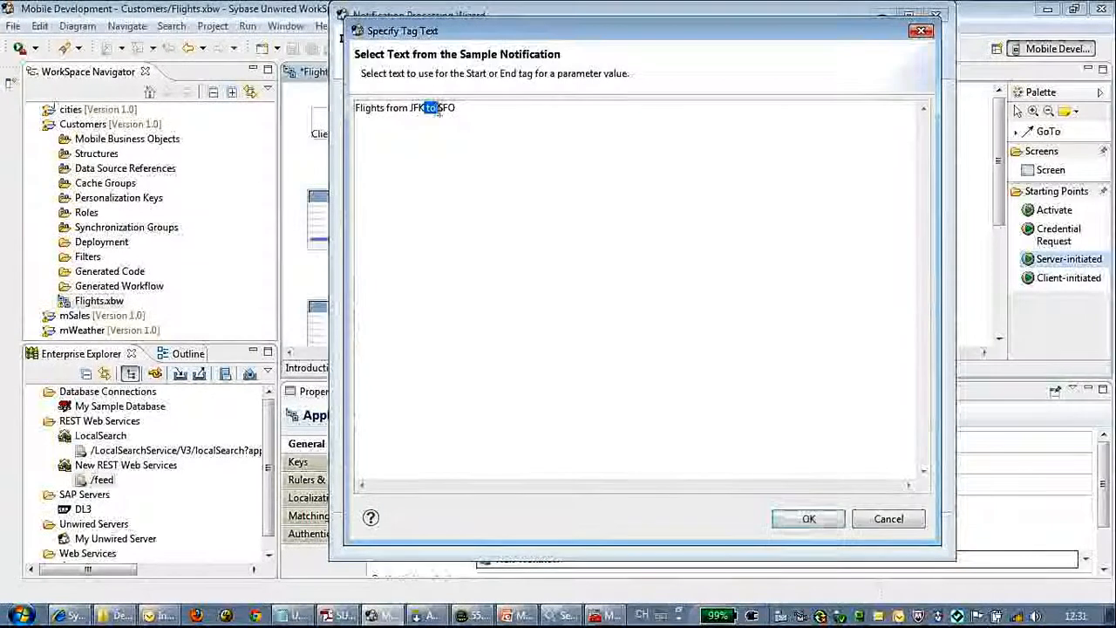
click(810, 519)
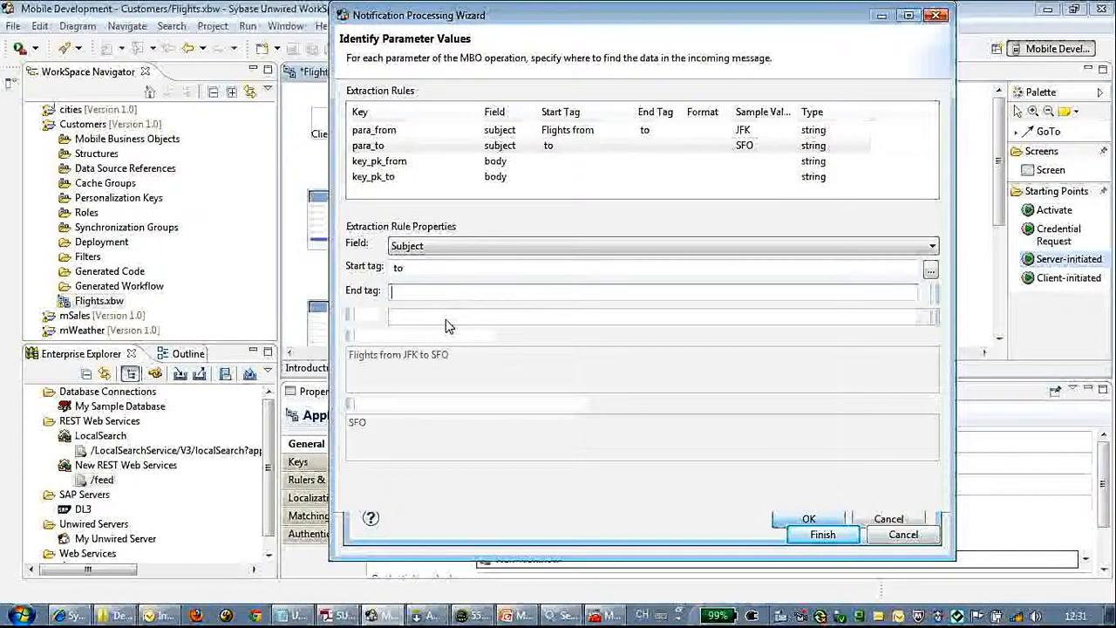
drag(553, 19, 420, 24)
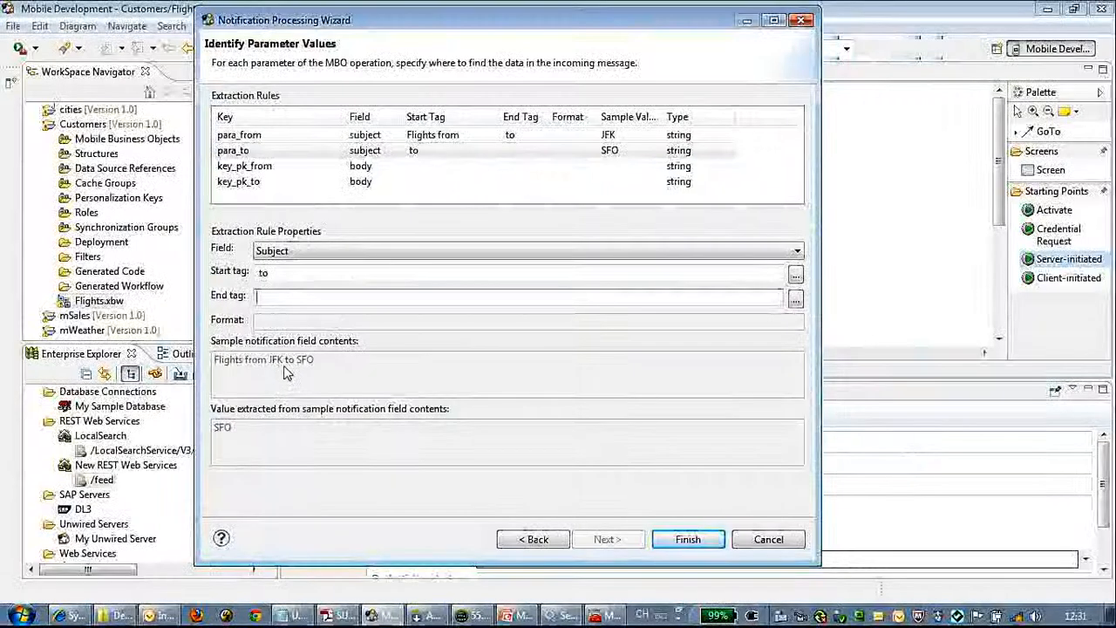
Step: Extract key_pk_from from the Subject between 'Flights from' and 'to'
click(354, 166)
click(797, 251)
click(330, 305)
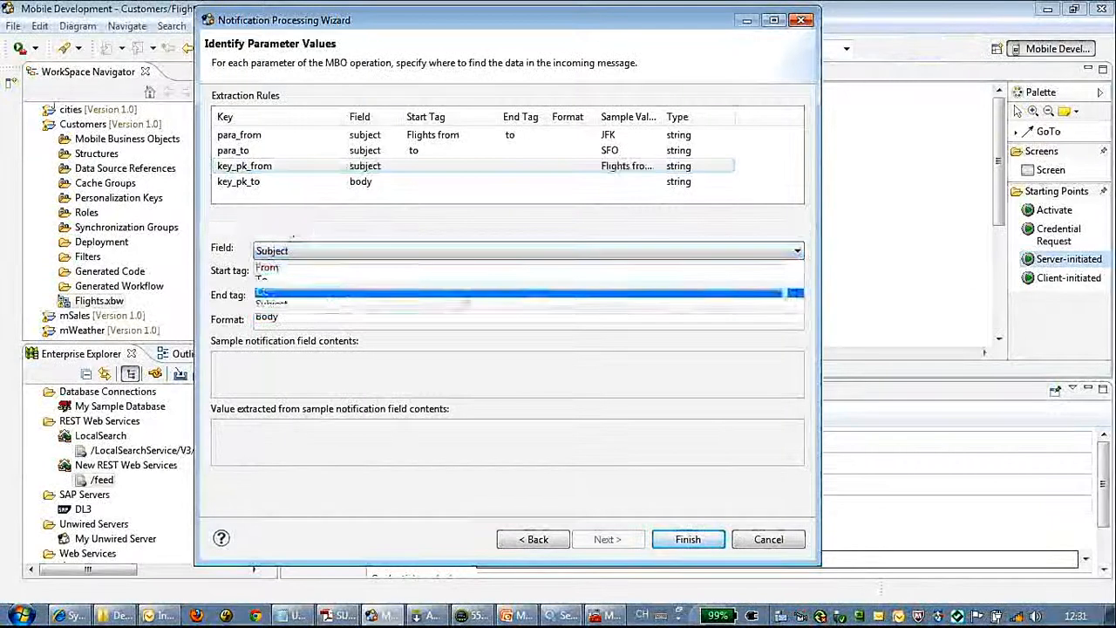
click(795, 271)
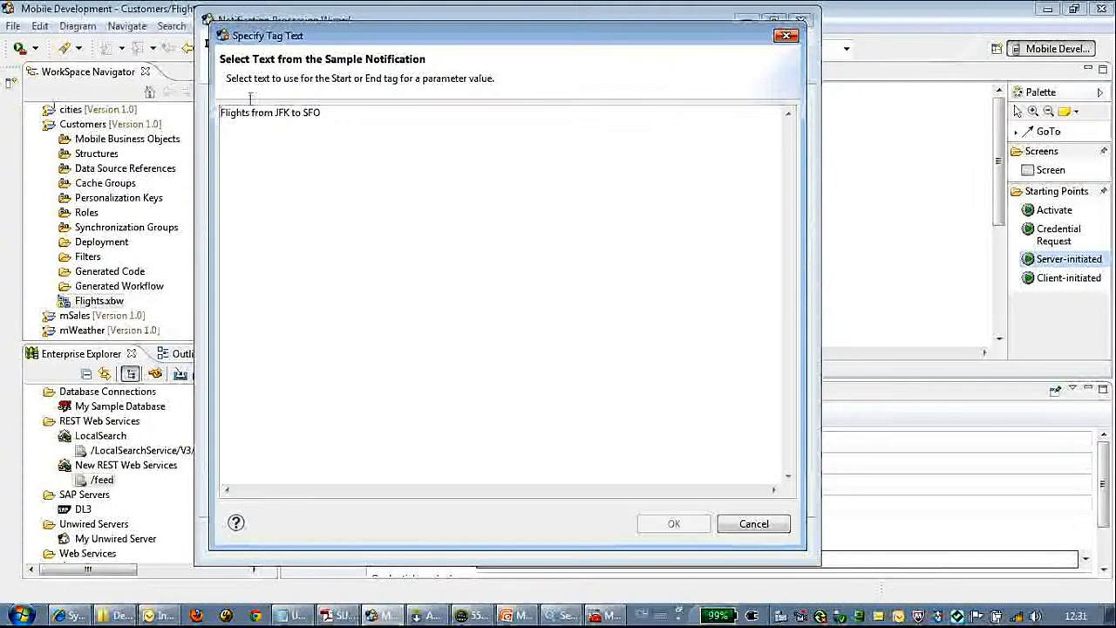
drag(276, 113, 200, 113)
click(673, 524)
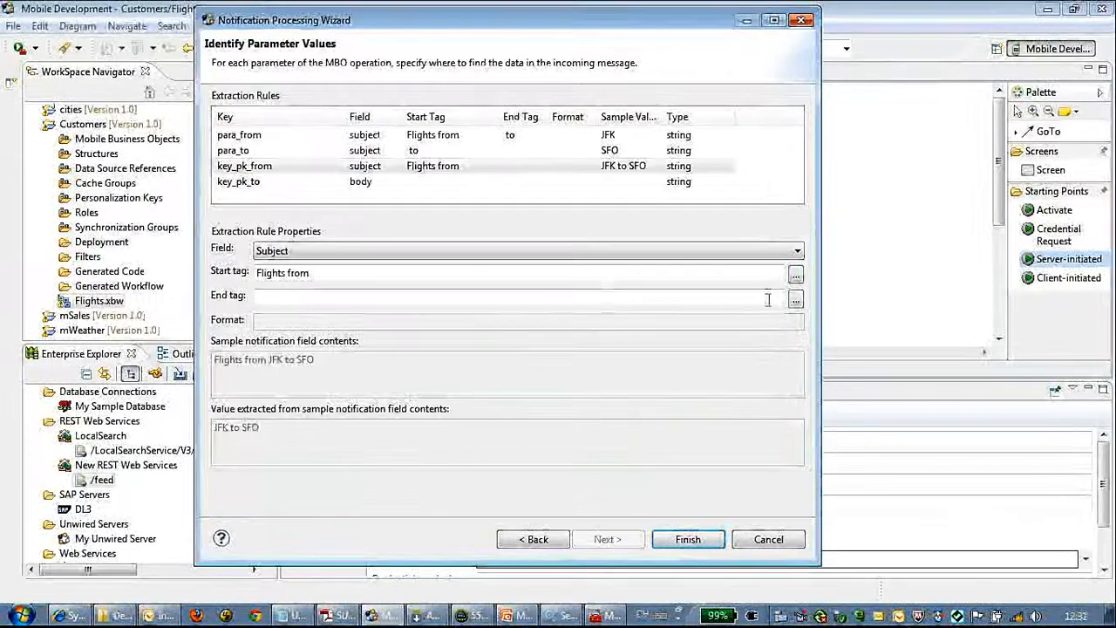
click(795, 299)
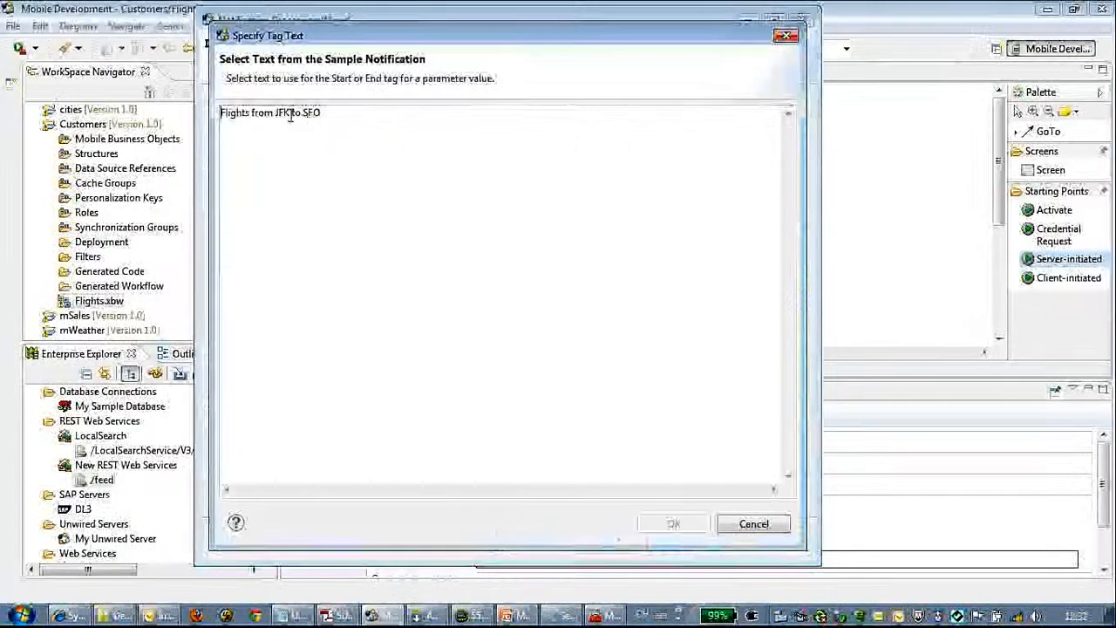
drag(289, 113, 307, 114)
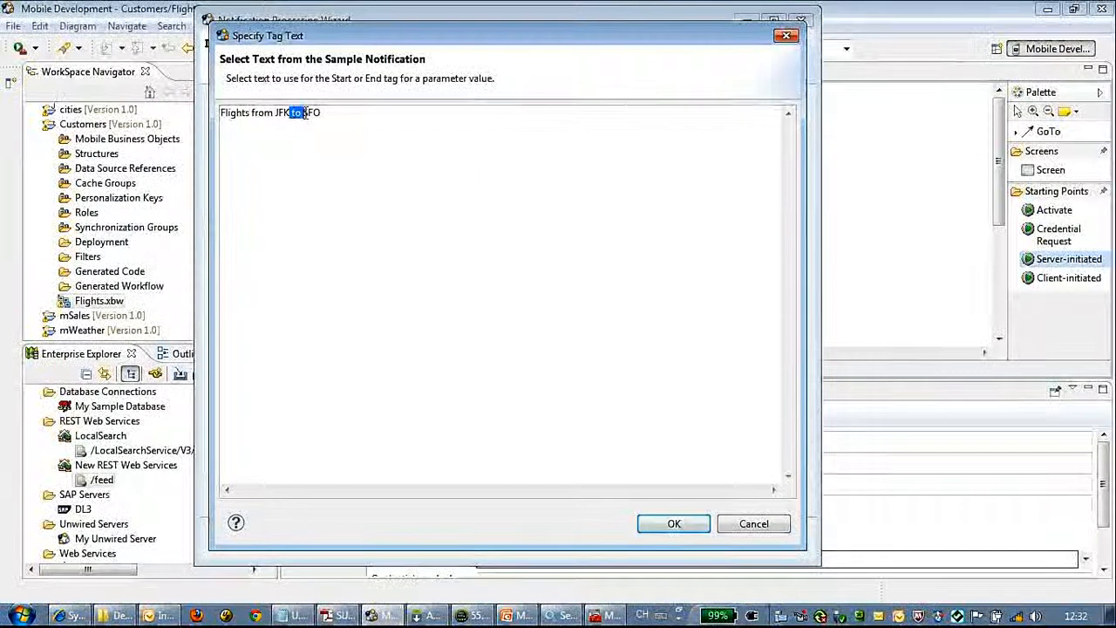
click(678, 523)
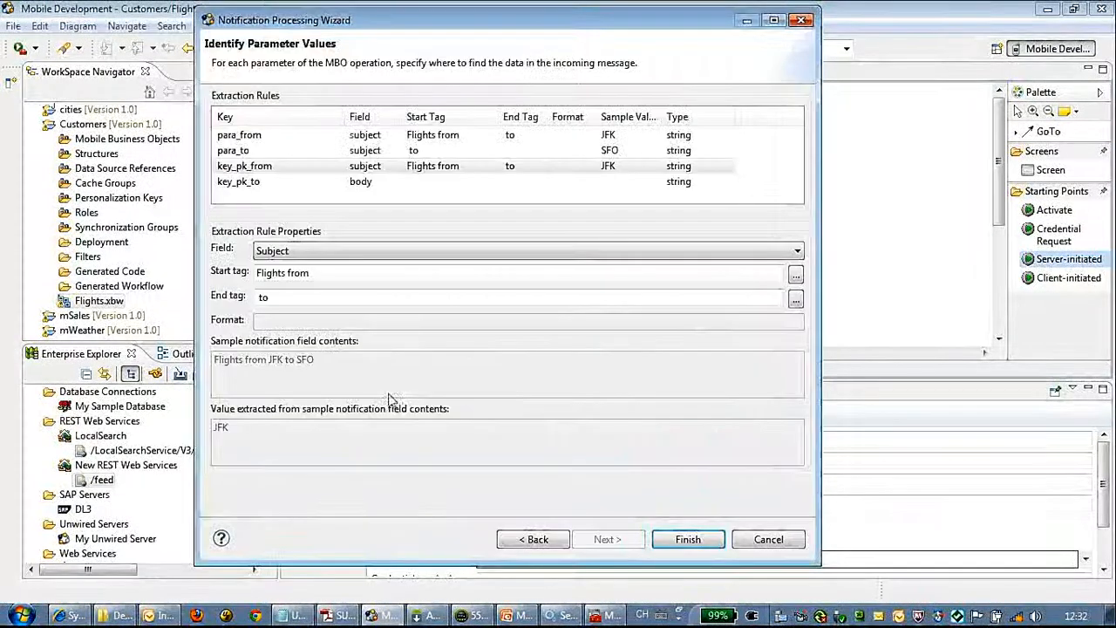
Step: Extract key_pk_to from the Subject after 'to', then finish the wizard
click(377, 181)
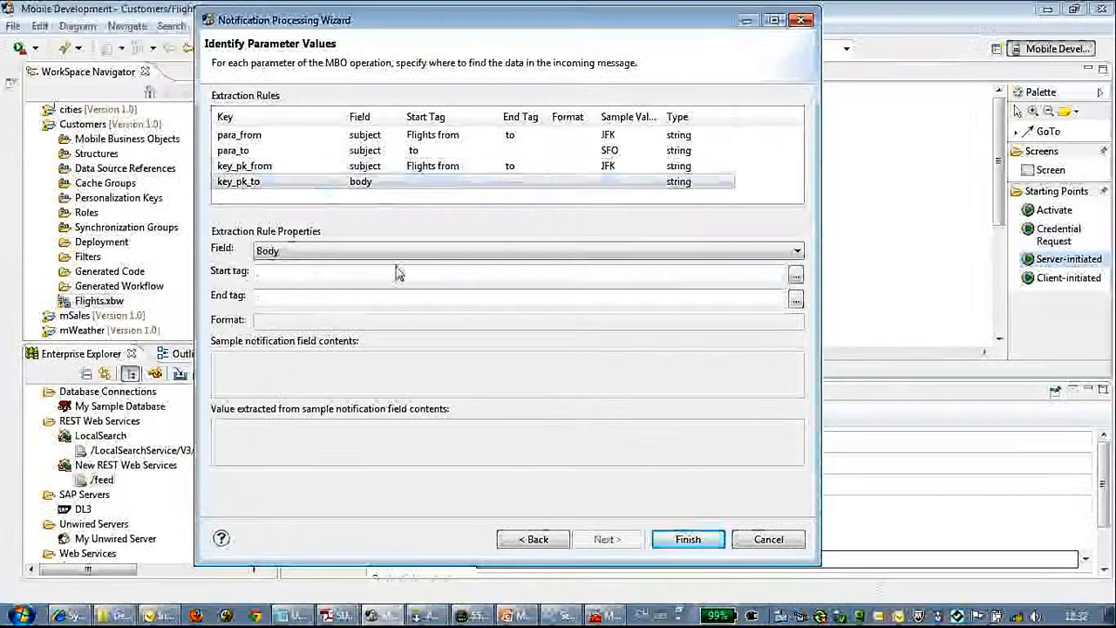
click(797, 251)
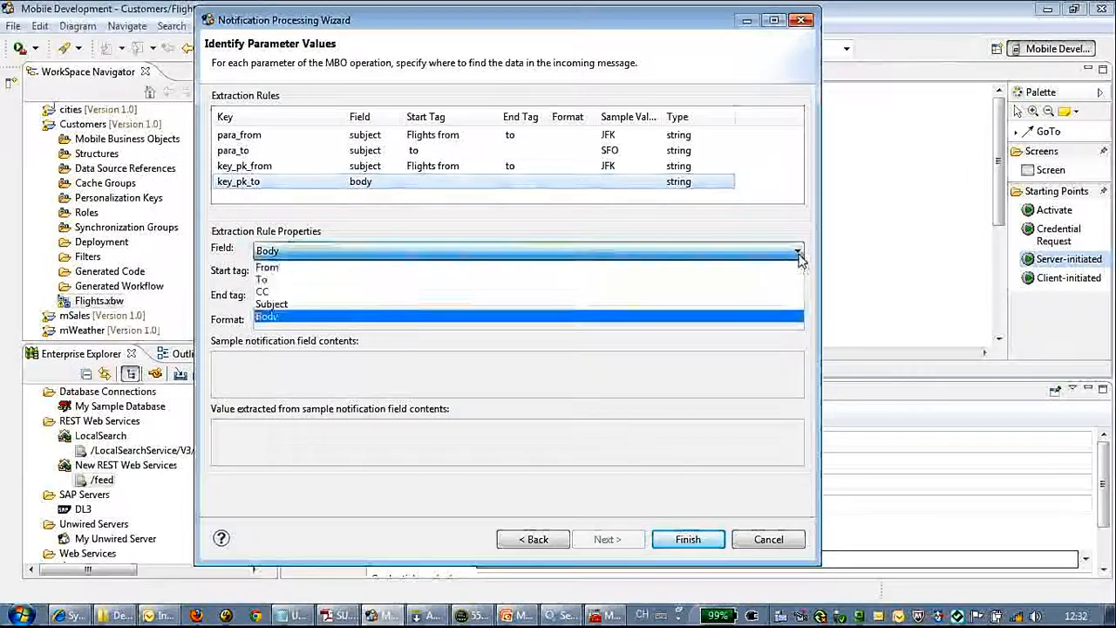
click(355, 305)
click(800, 278)
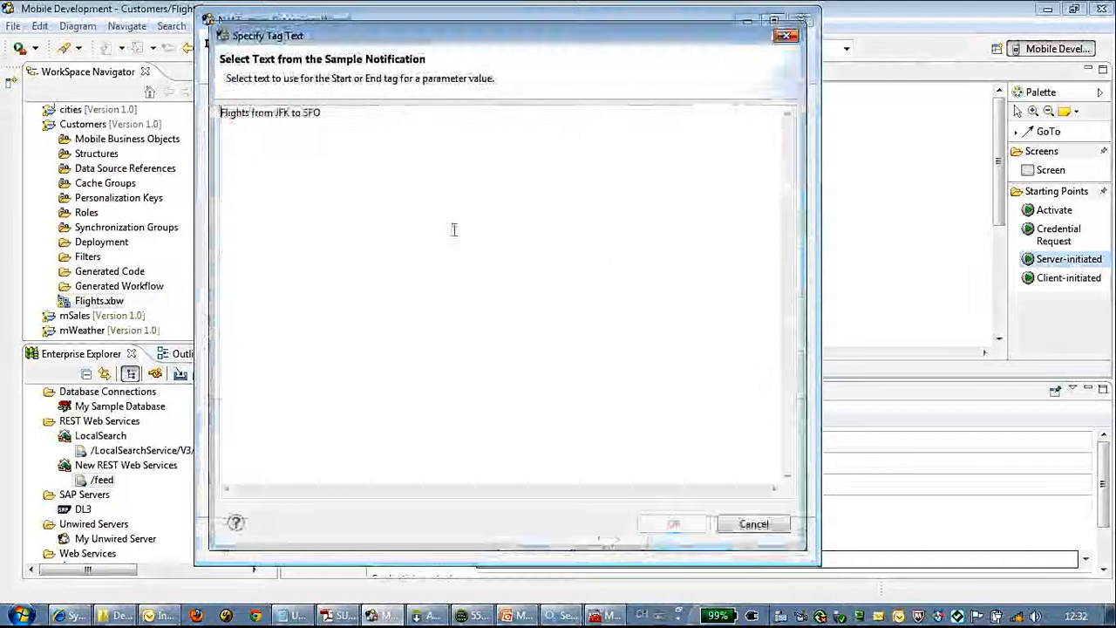
drag(290, 113, 303, 113)
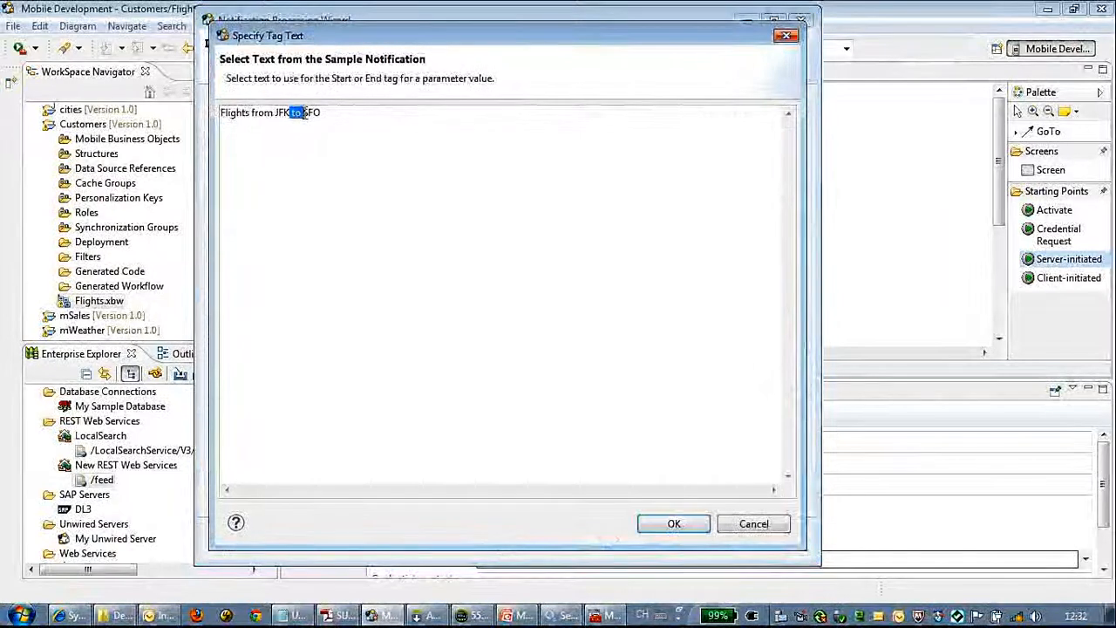
click(675, 526)
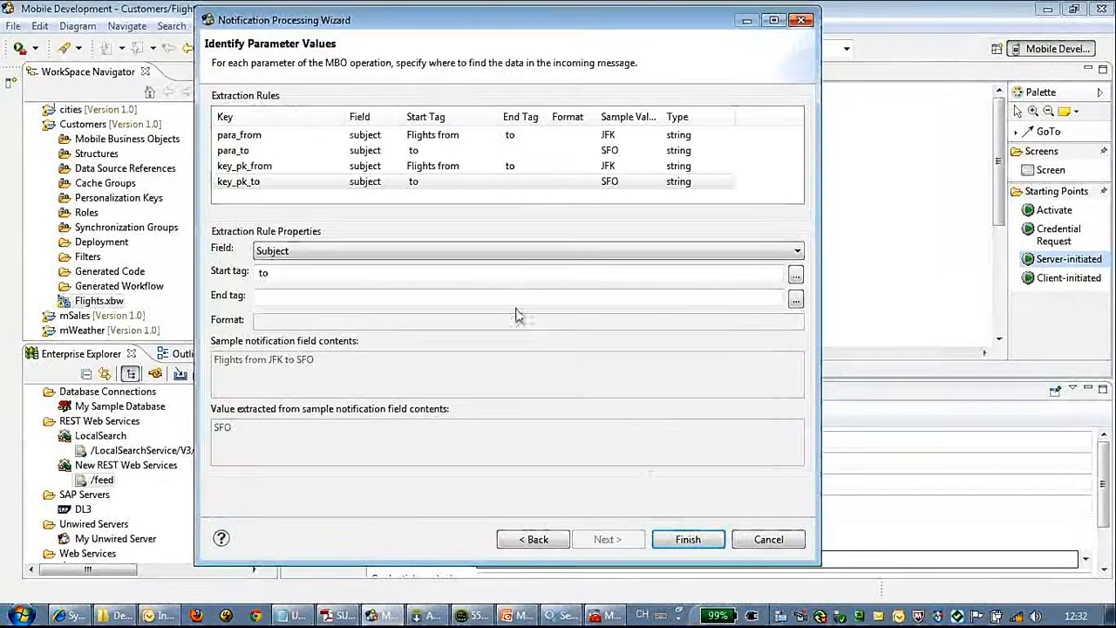
click(797, 300)
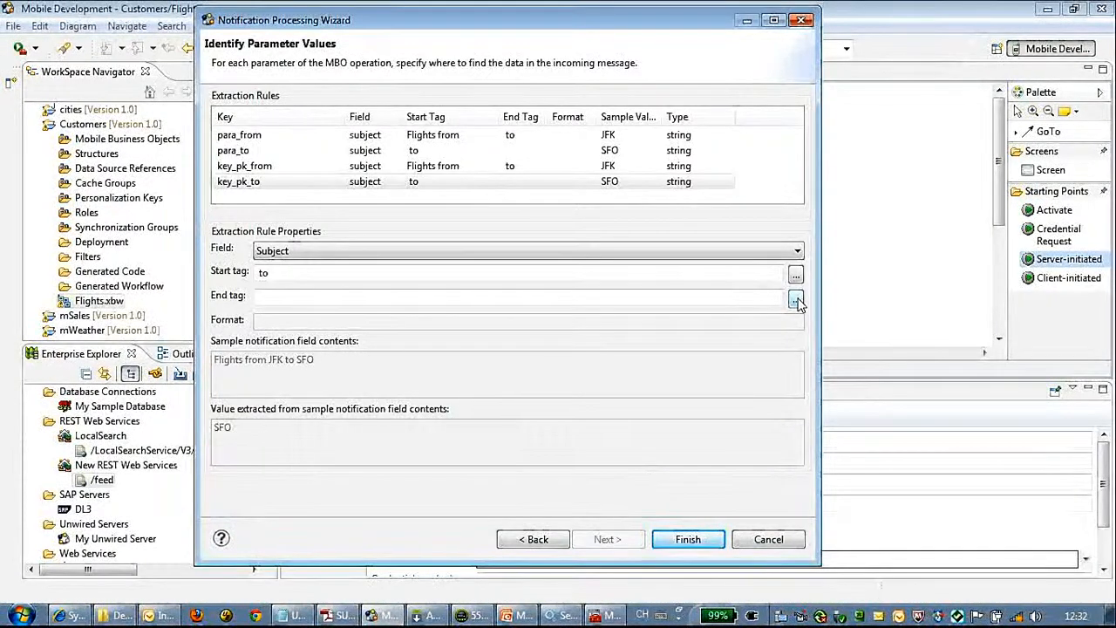
click(687, 539)
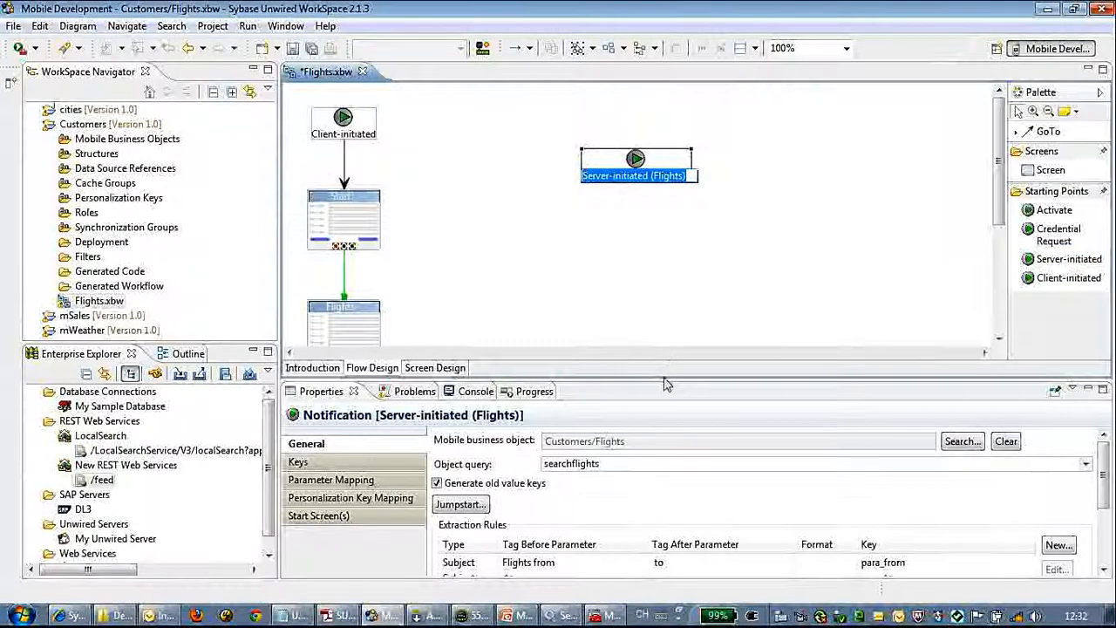
Step: Set the start node's Object query to searchflights in the Properties view
drag(665, 384, 664, 352)
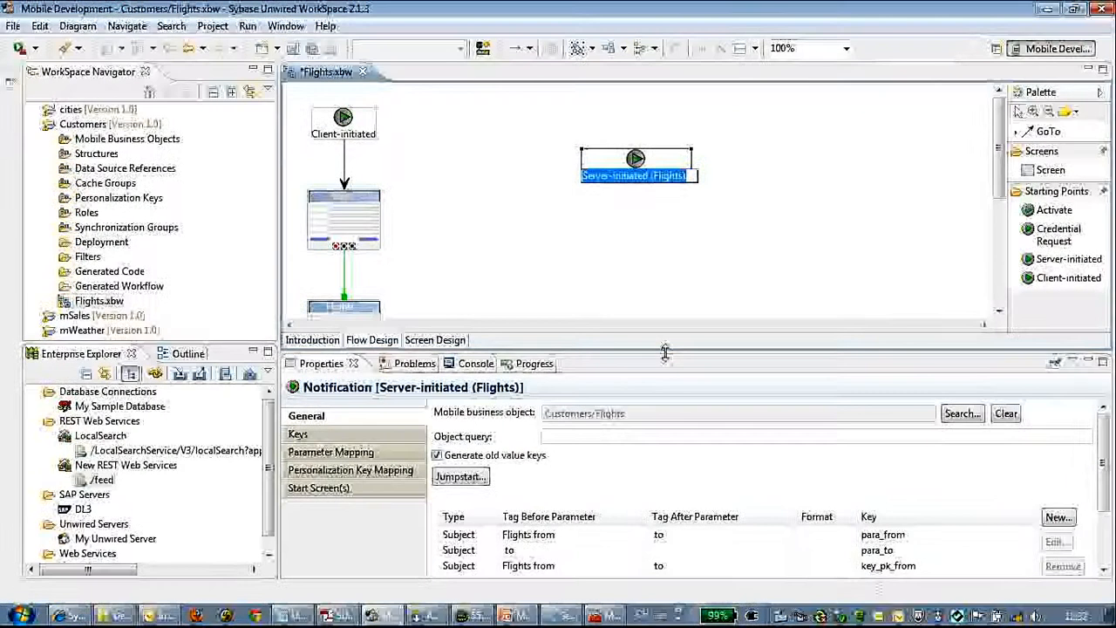
click(650, 436)
click(649, 436)
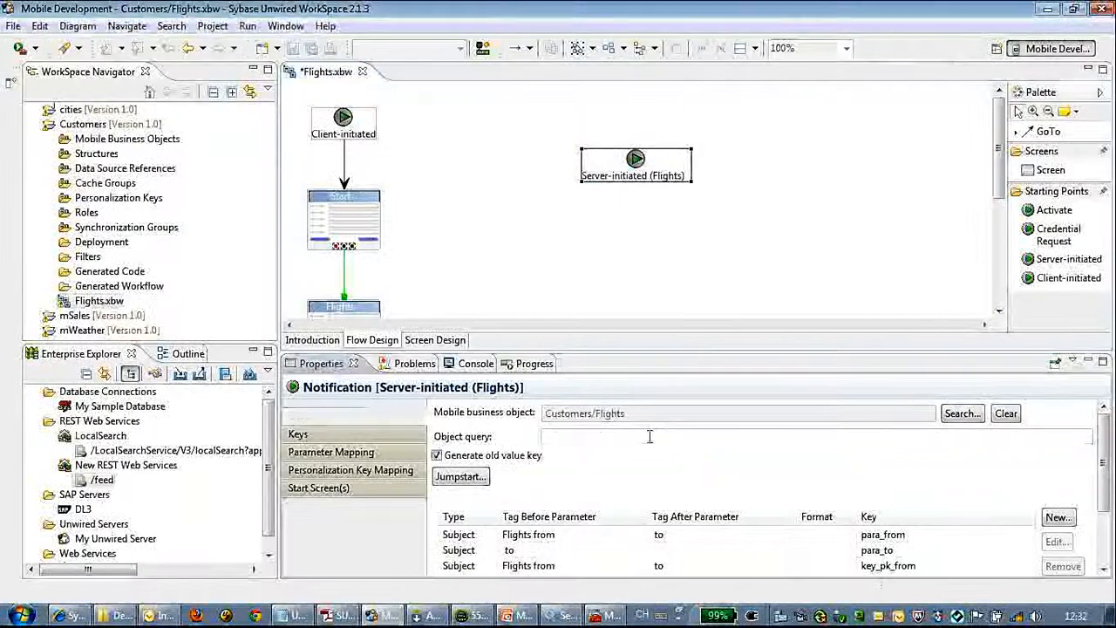
click(650, 436)
click(650, 436)
click(641, 273)
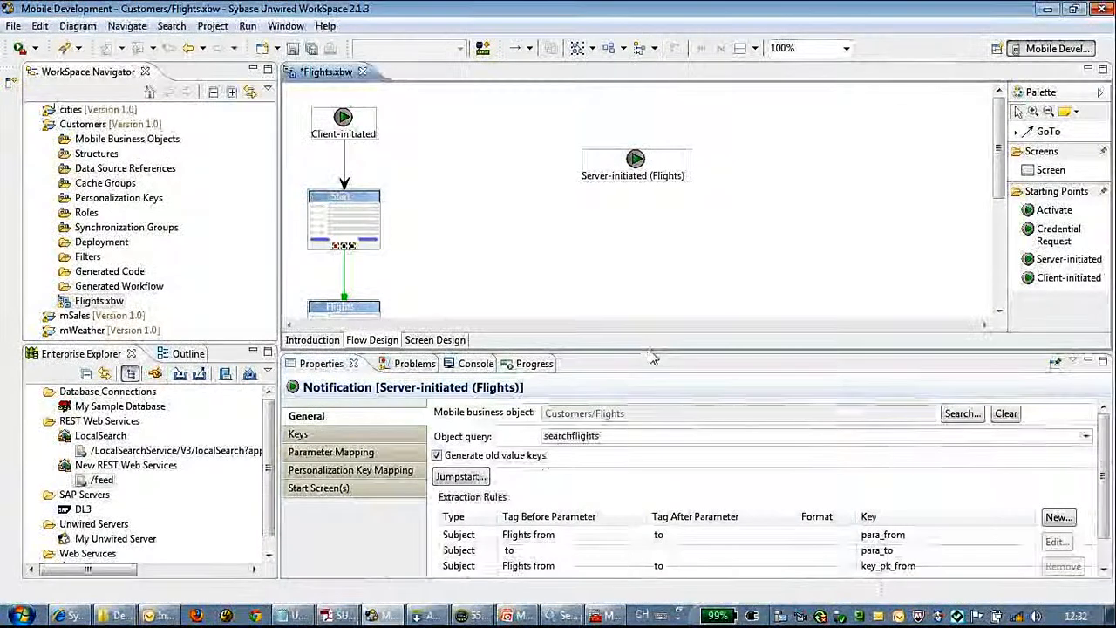
drag(651, 352, 651, 362)
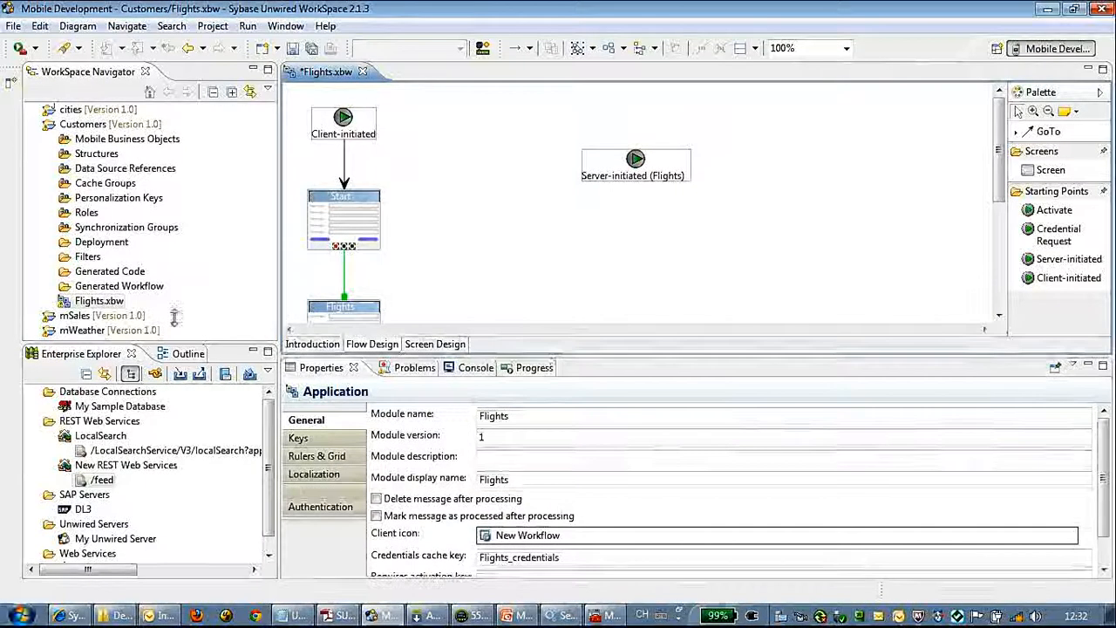
Step: Expand Mobile Business Objects > Flights and drag the Flights object onto the flow diagram
click(50, 139)
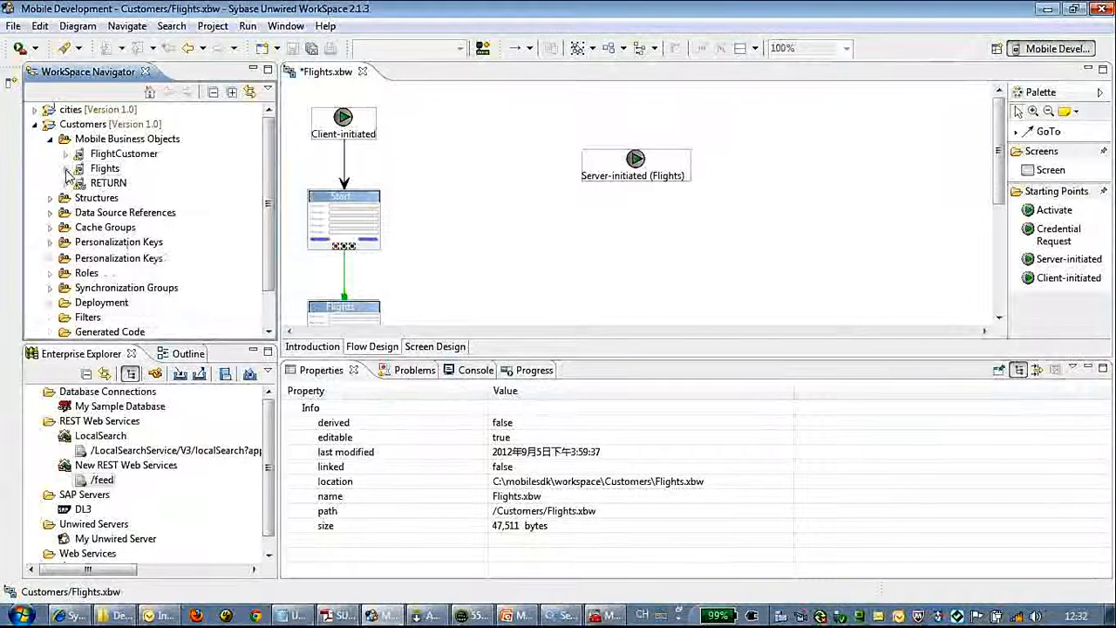
click(66, 168)
drag(105, 168, 660, 244)
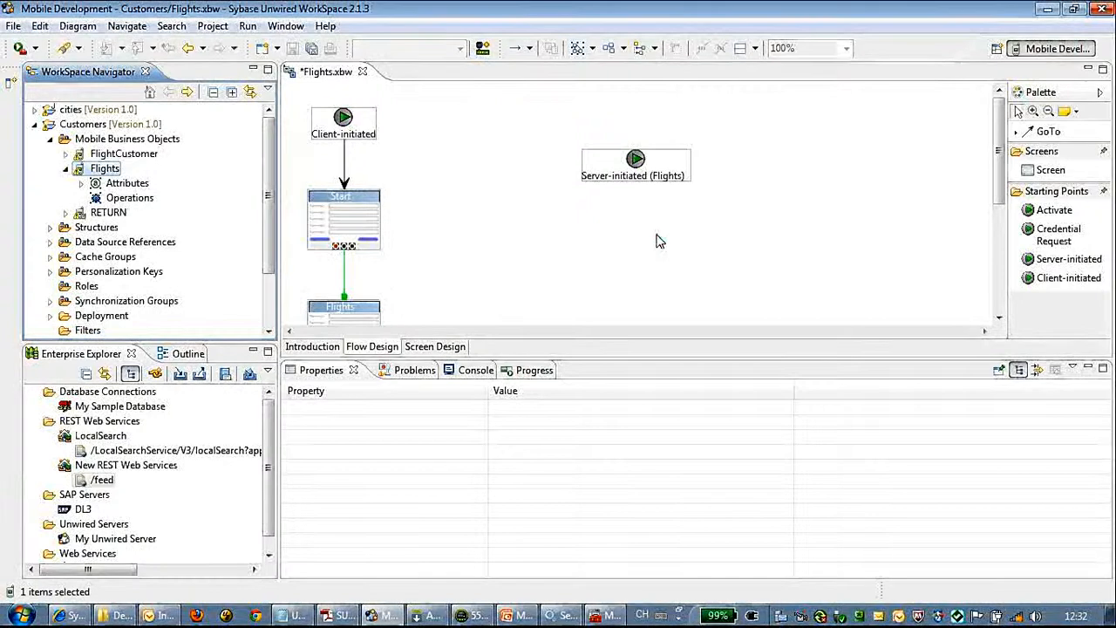
drag(1003, 155, 1002, 189)
Step: Select the Server-initiated (Flights) node to show its four subject extraction rules in Properties
drag(720, 297, 771, 236)
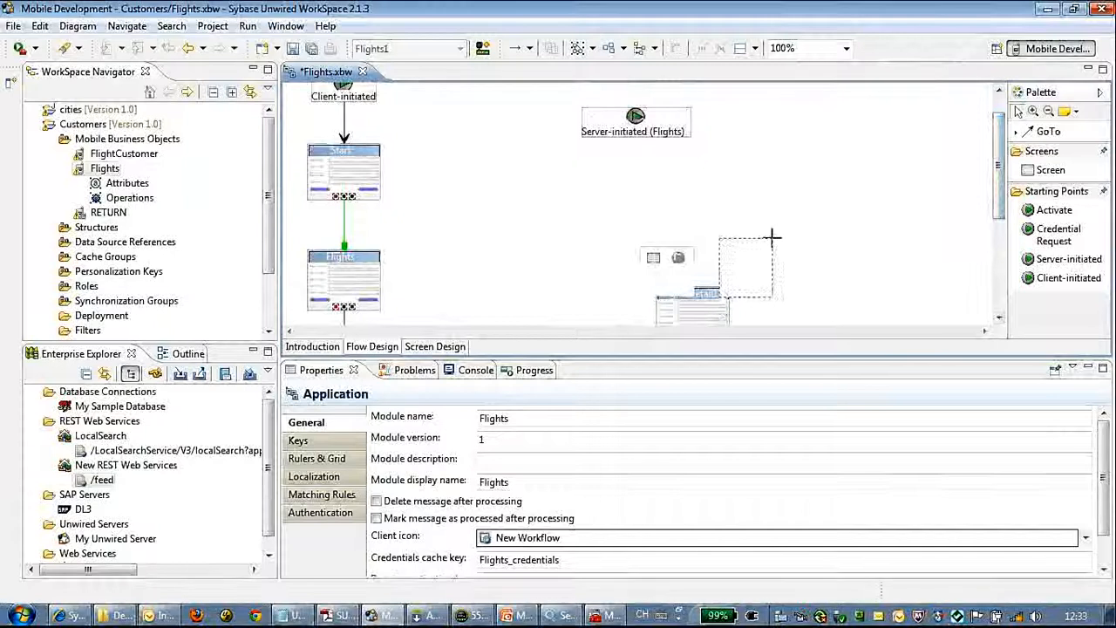
scroll(698, 303, up, 1)
click(698, 314)
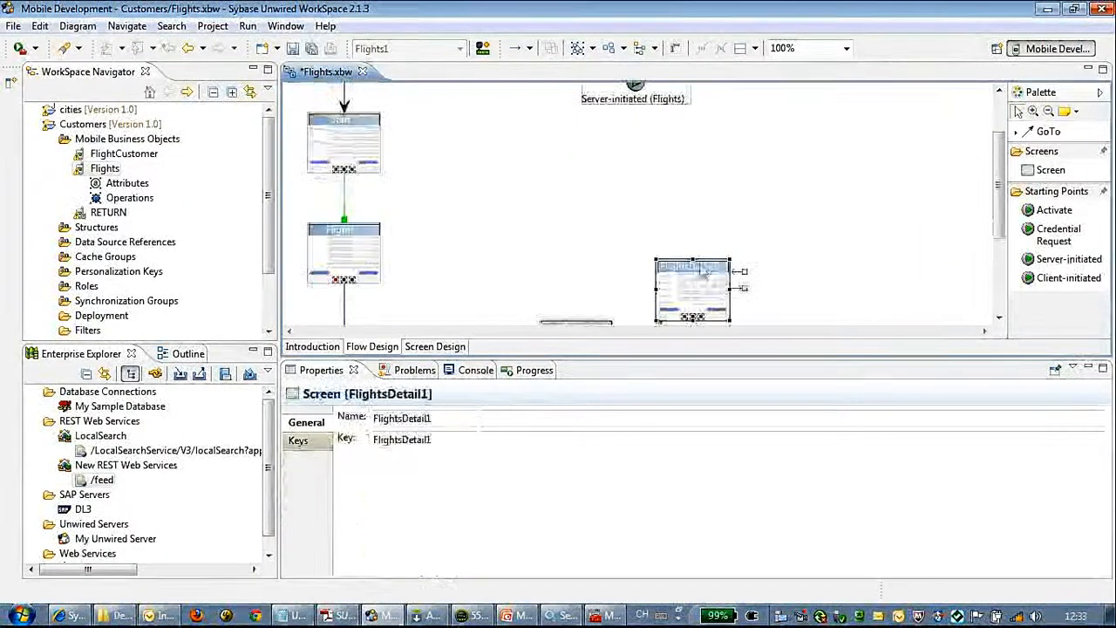
click(641, 98)
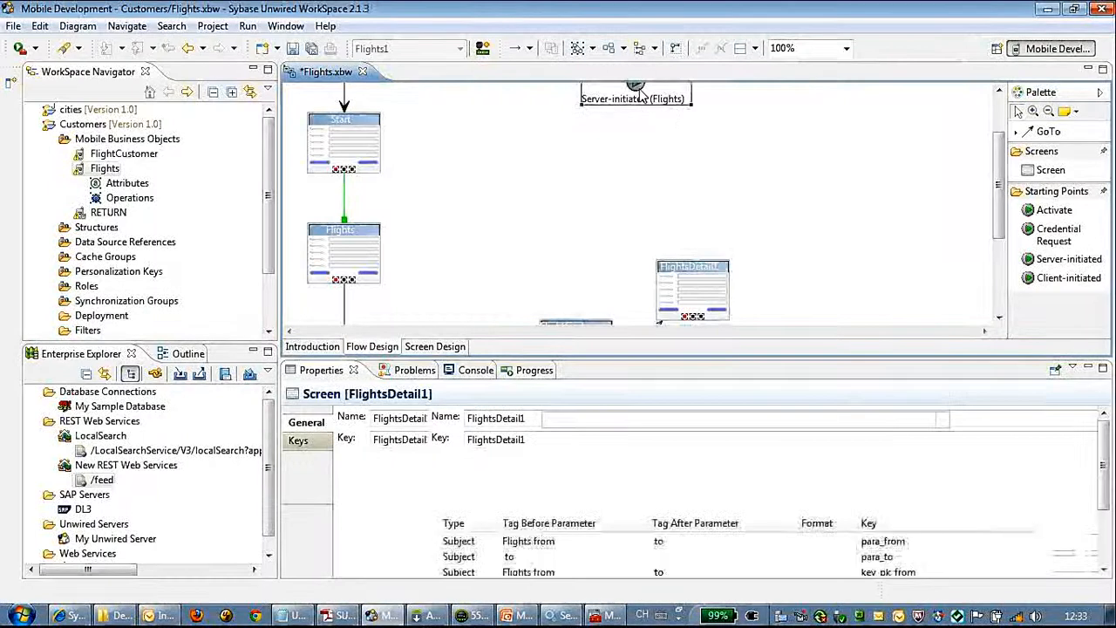
drag(1109, 506, 1107, 556)
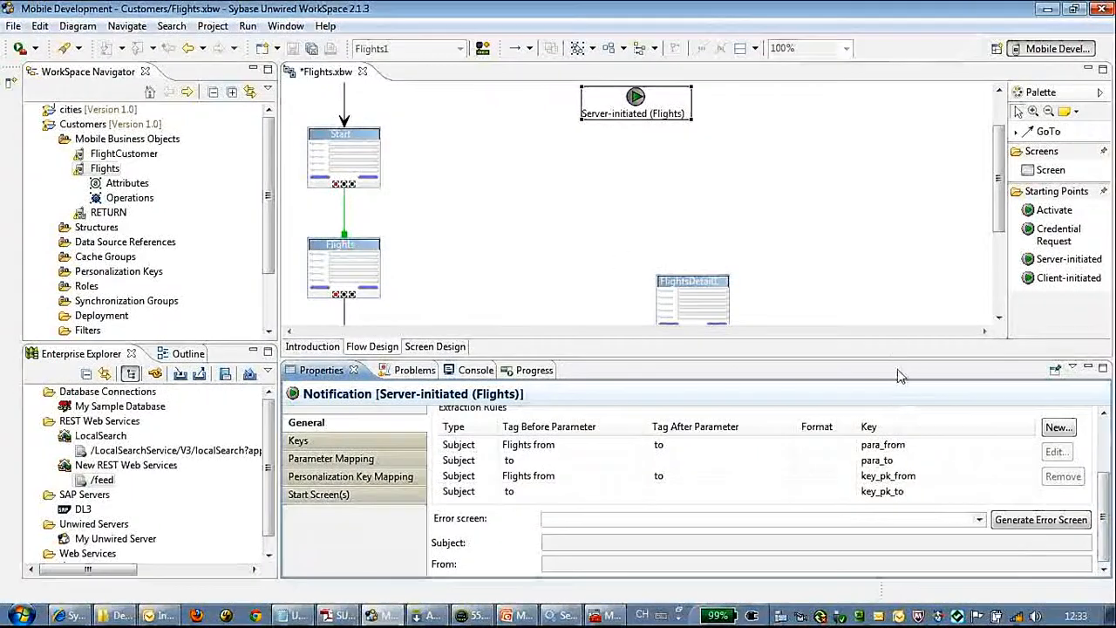
mouse_move(898, 352)
mouse_down()
mouse_move(898, 285)
mouse_move(898, 338)
mouse_up()
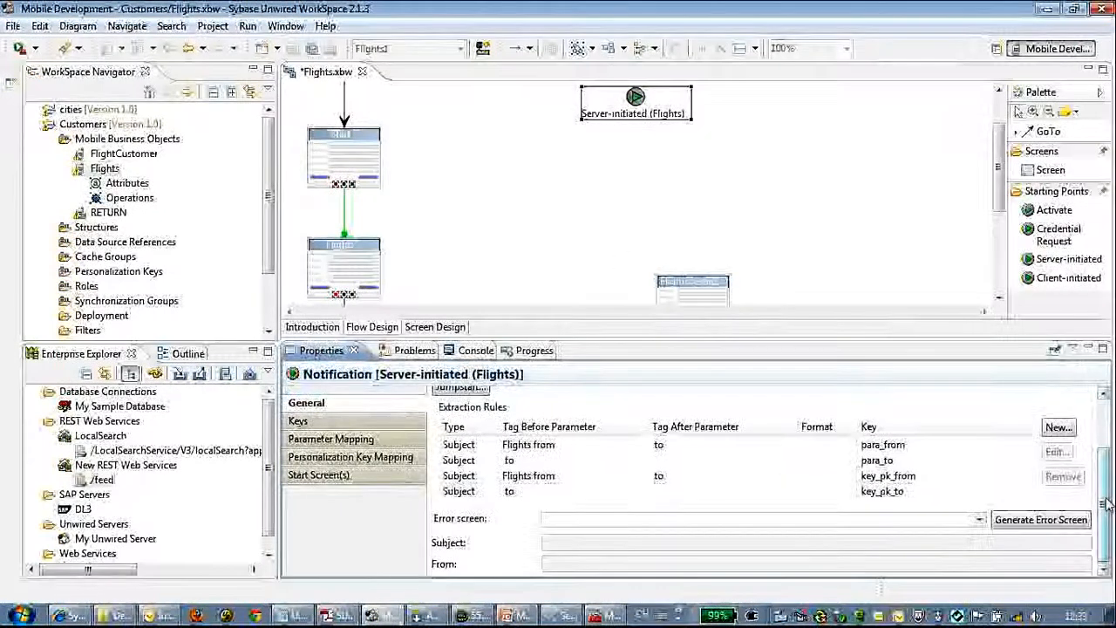
Step: Set Flights1 as the notification's default start screen and auto-arrange the flow diagram
click(388, 422)
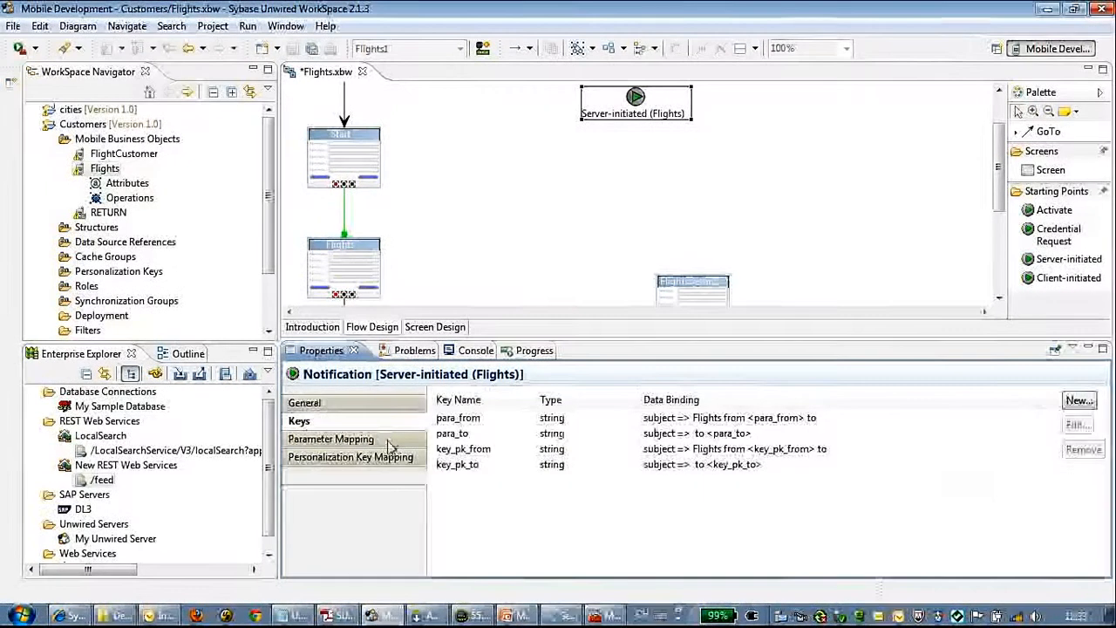
click(389, 441)
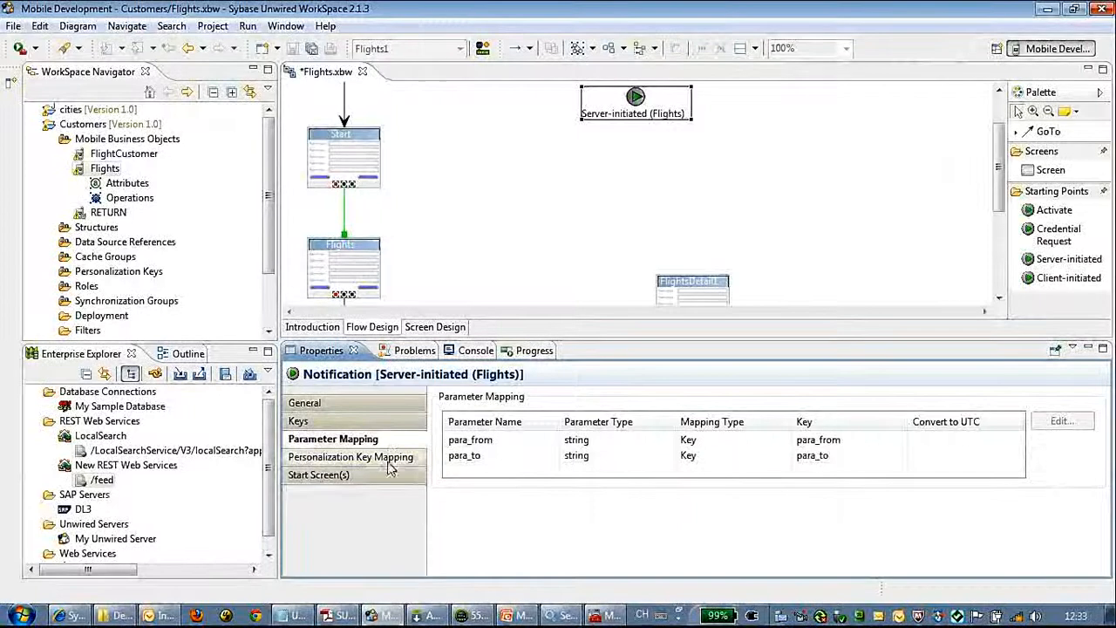
click(389, 477)
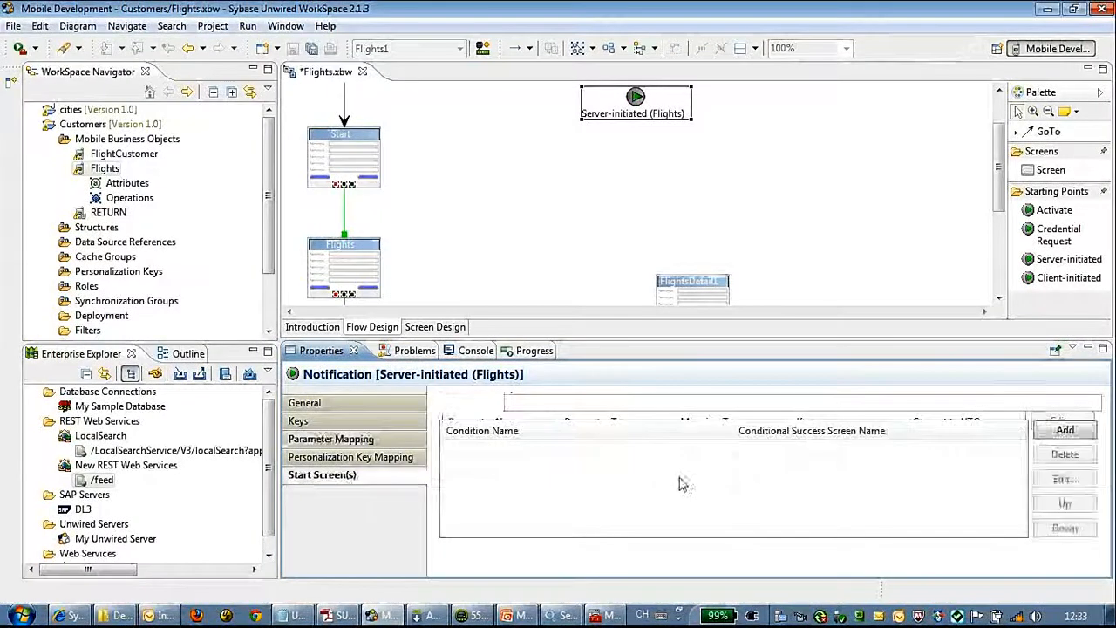
click(513, 402)
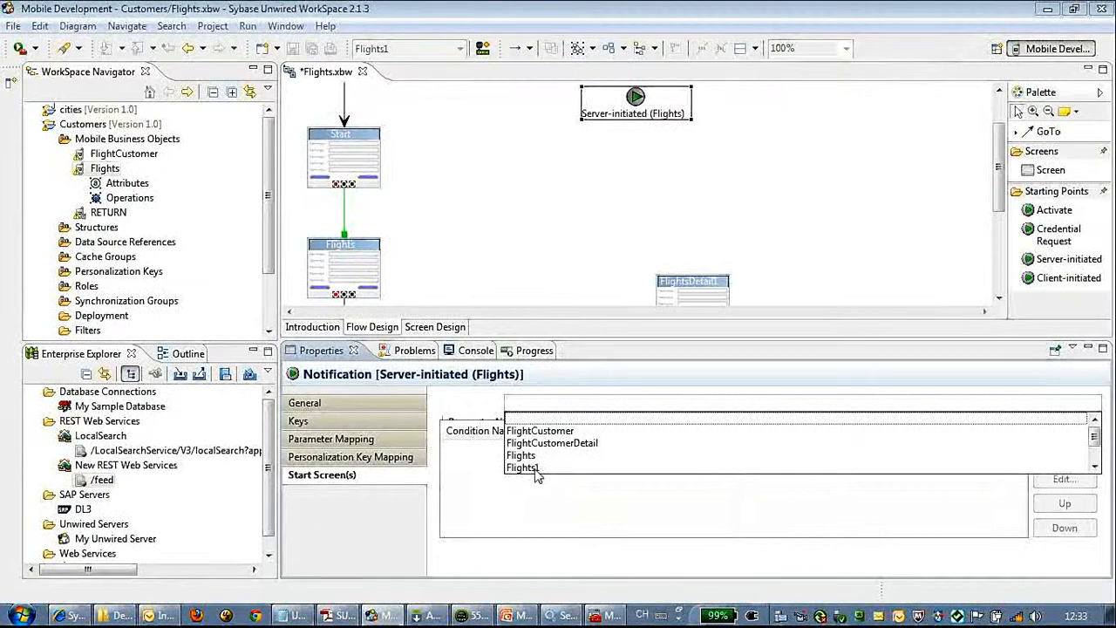
click(1094, 468)
click(1095, 467)
click(1095, 468)
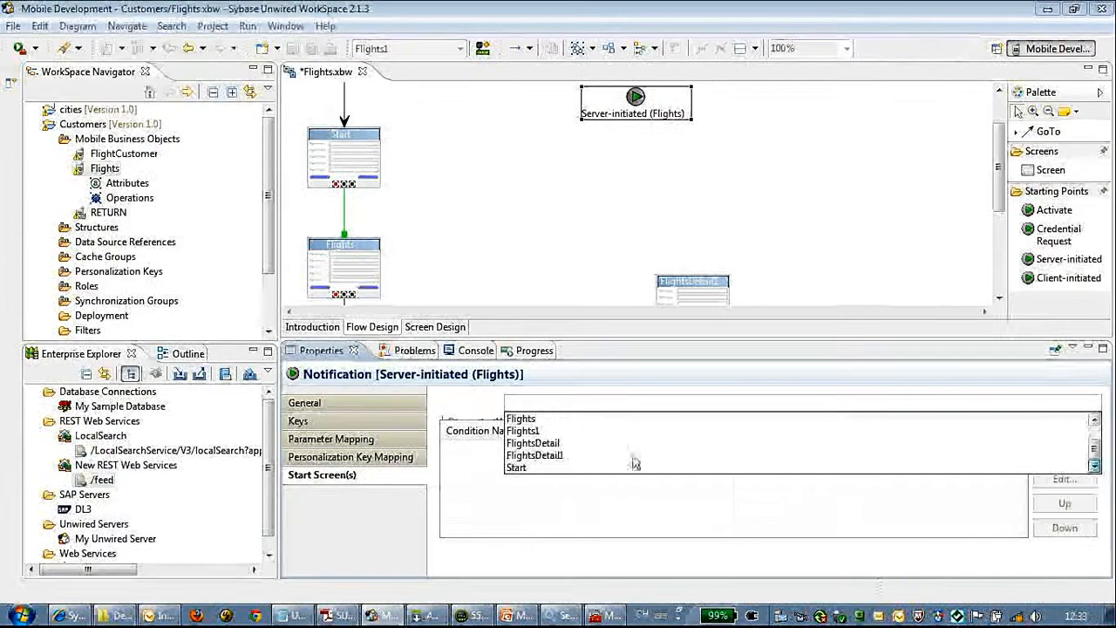
click(547, 432)
drag(999, 199, 1001, 268)
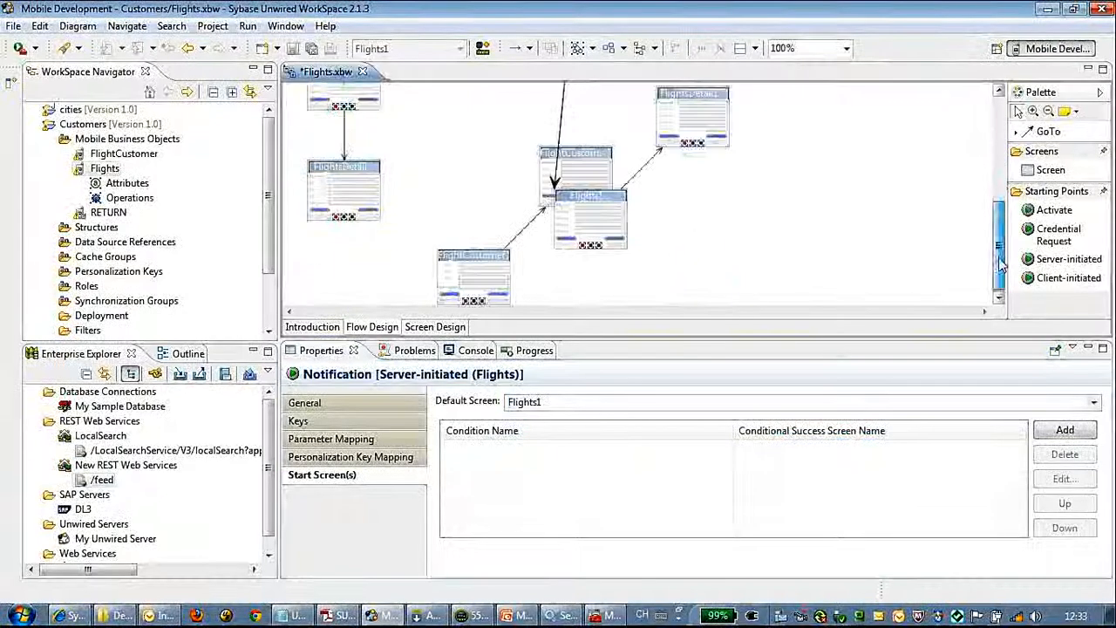
click(607, 49)
drag(998, 204, 999, 172)
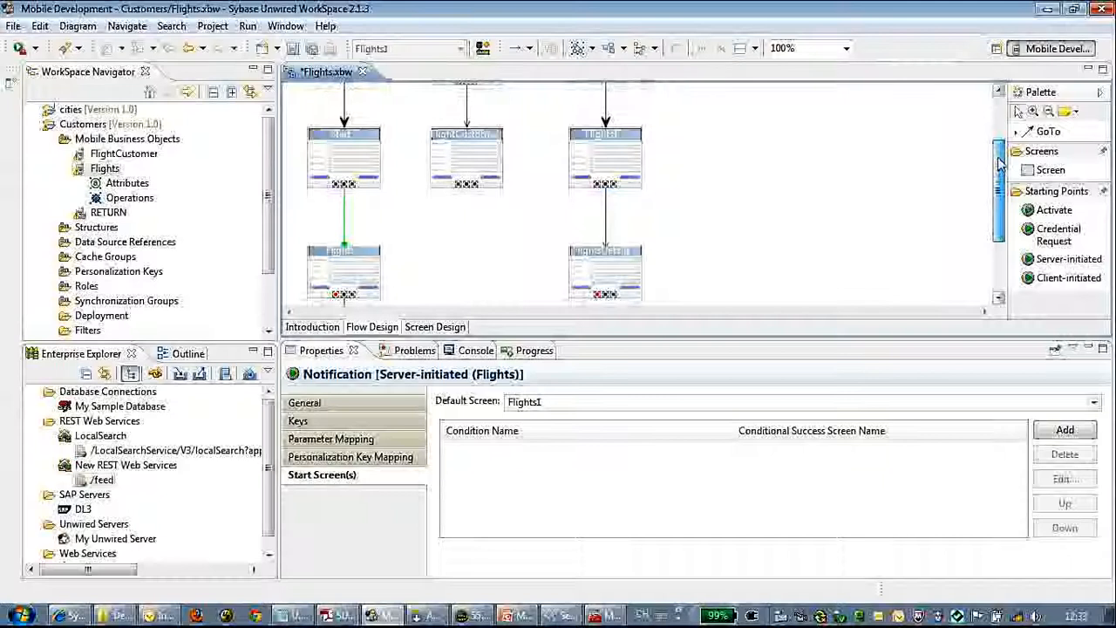
Step: Review the Flights1 screen's name and key in its General properties, then save Flights.xbw
click(605, 154)
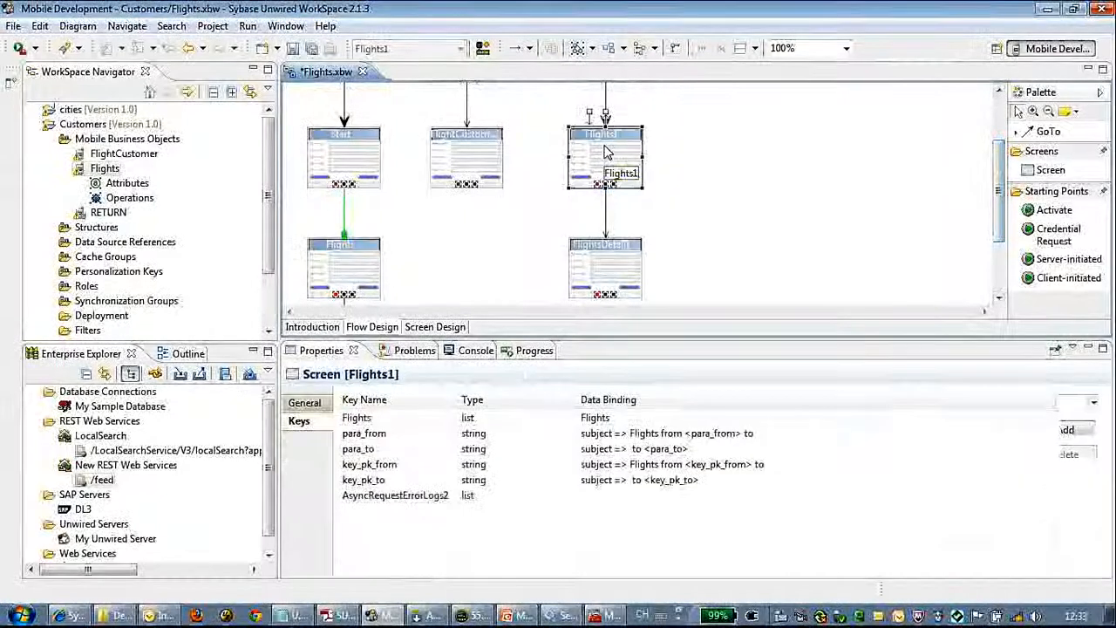
click(307, 403)
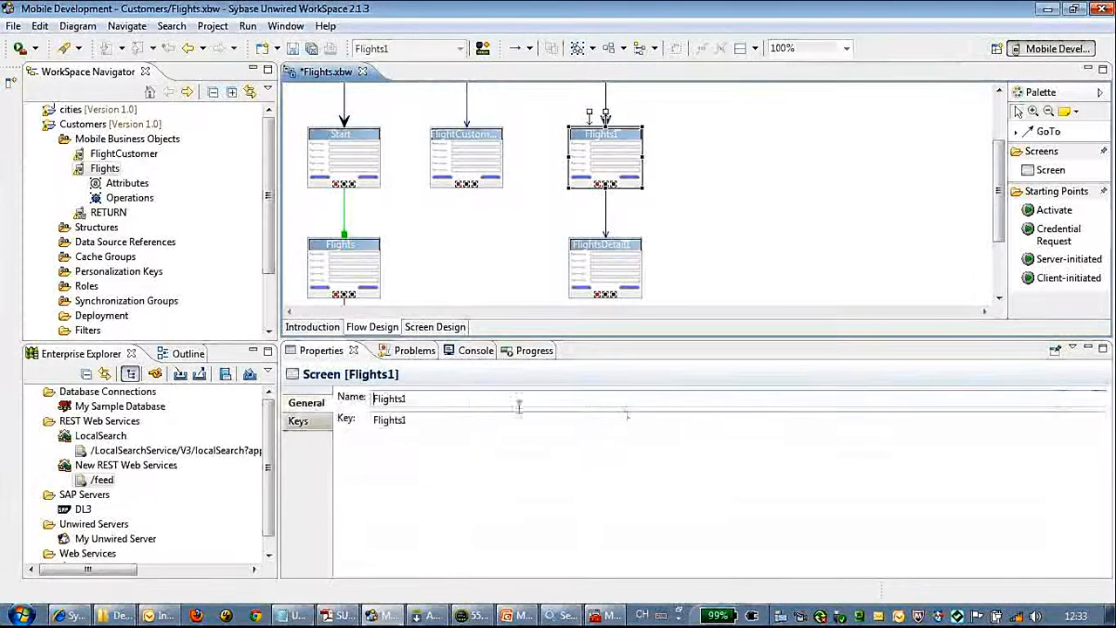
click(435, 329)
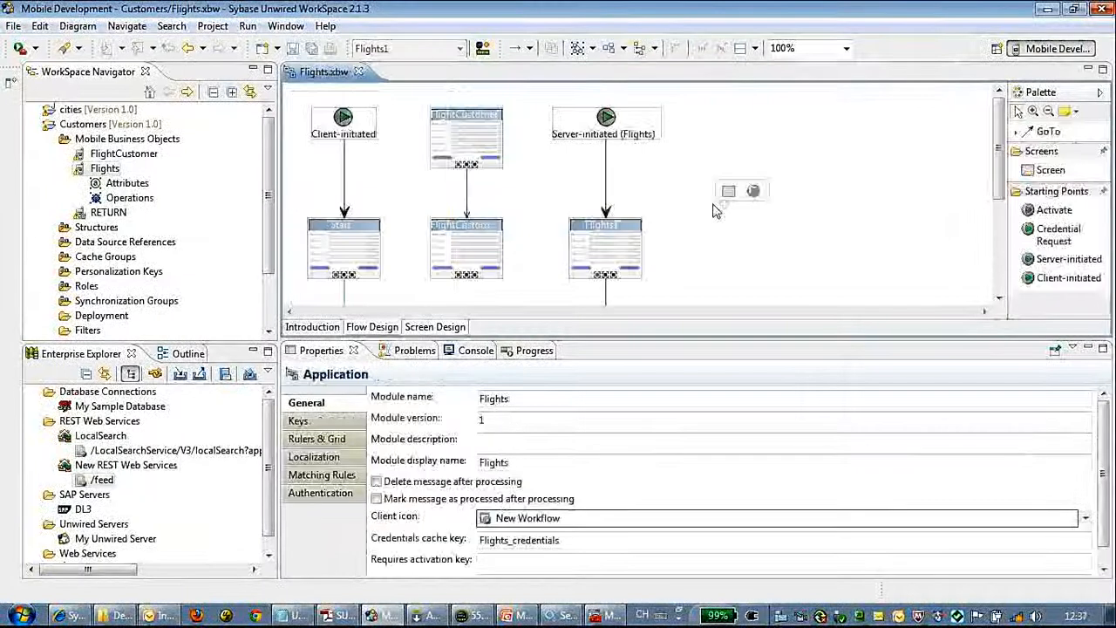
Step: Generate and deploy the Flights mobile workflow package to the Unwired Server, assigned to the device user
right_click(679, 192)
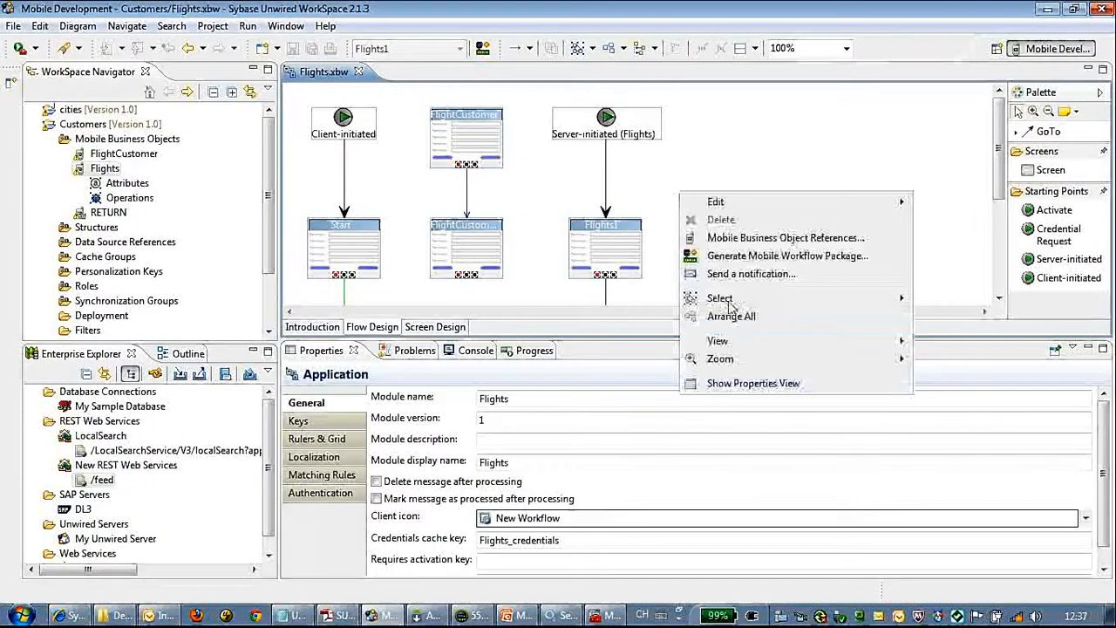
click(752, 257)
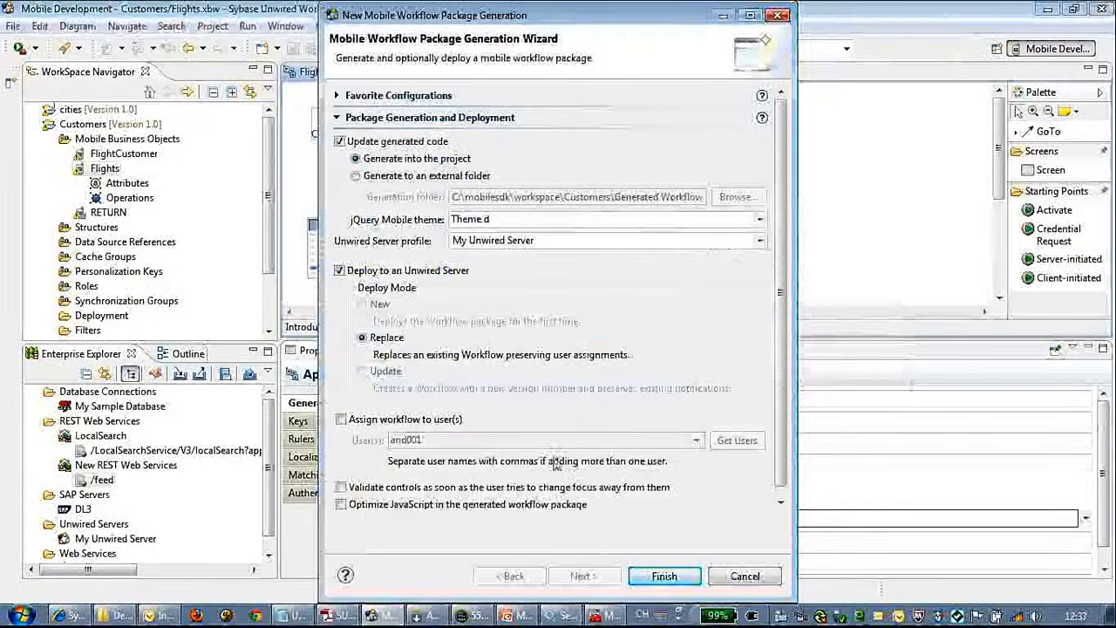
click(453, 421)
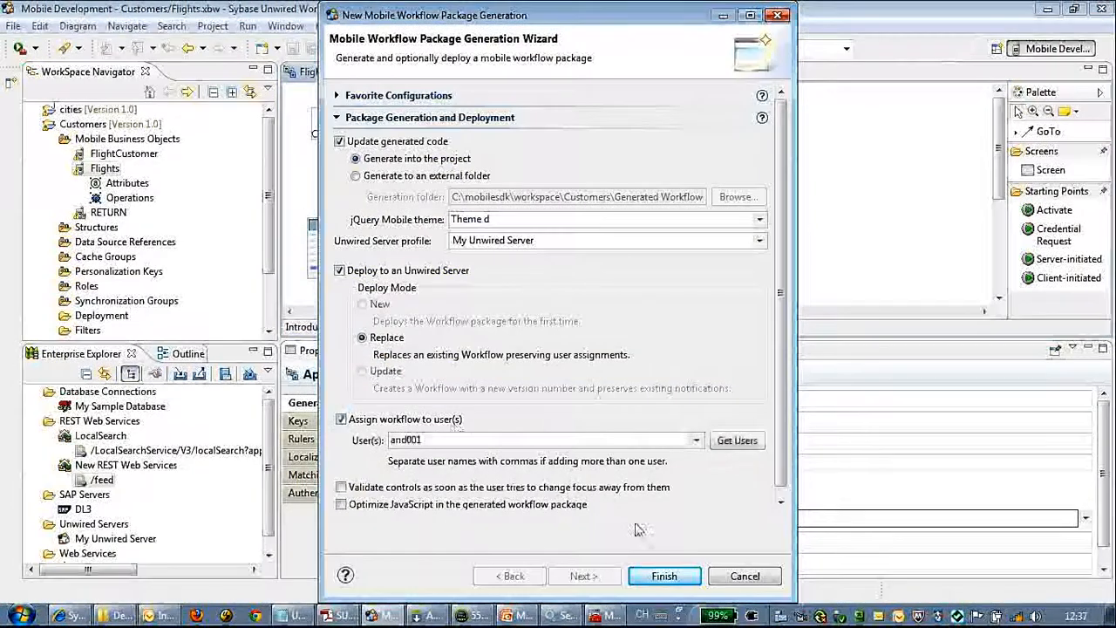
click(664, 576)
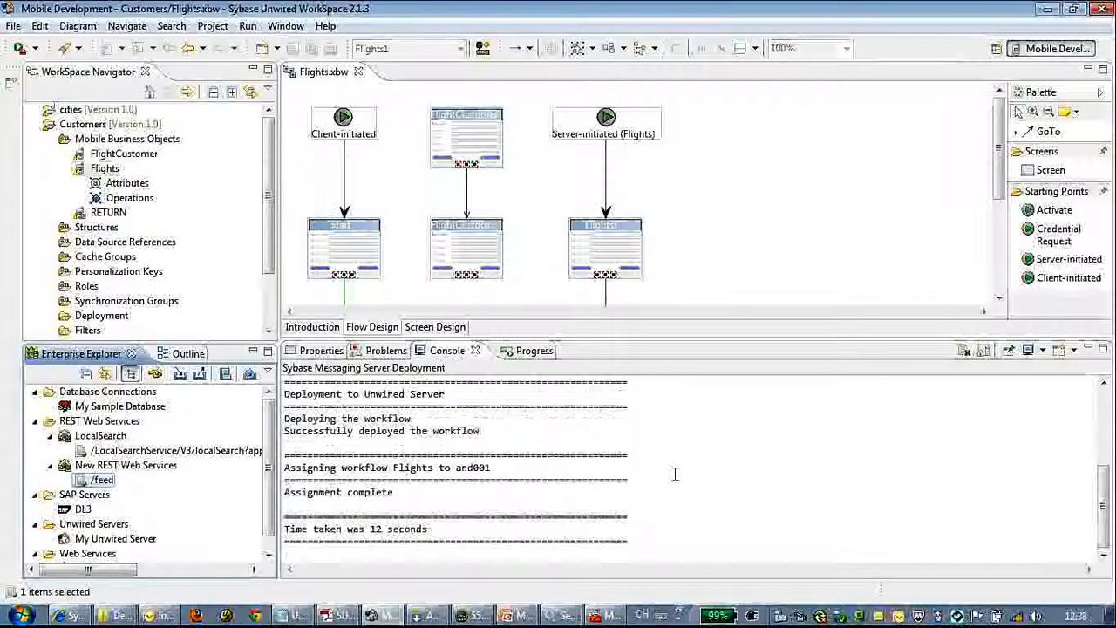
Step: Send the device user a test notification with subject 'Flights from JFK to SFO'
right_click(699, 167)
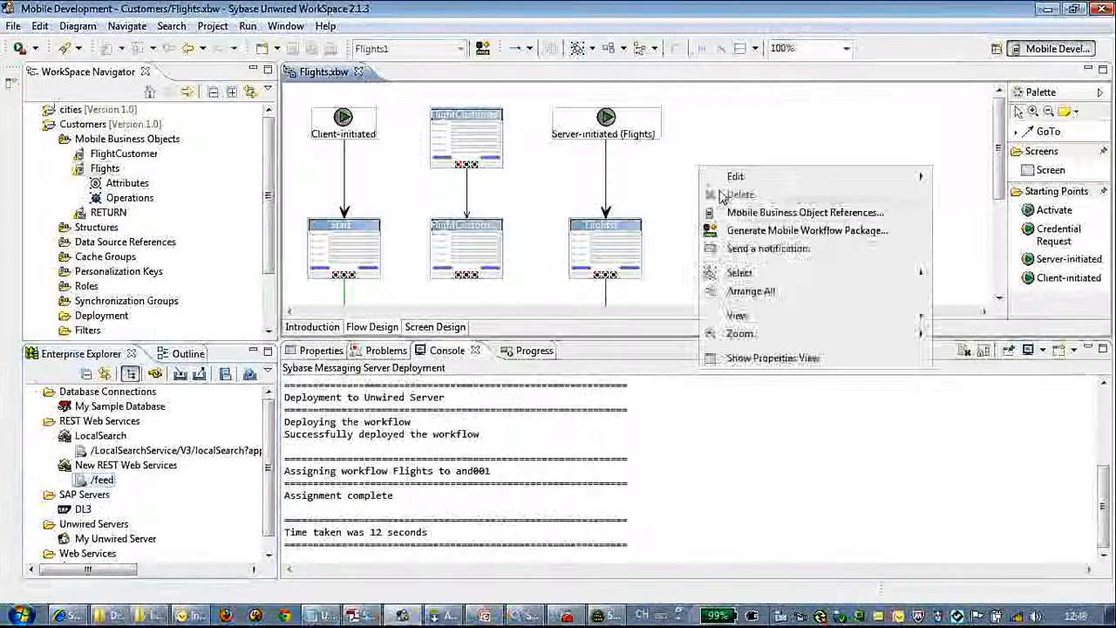
click(761, 250)
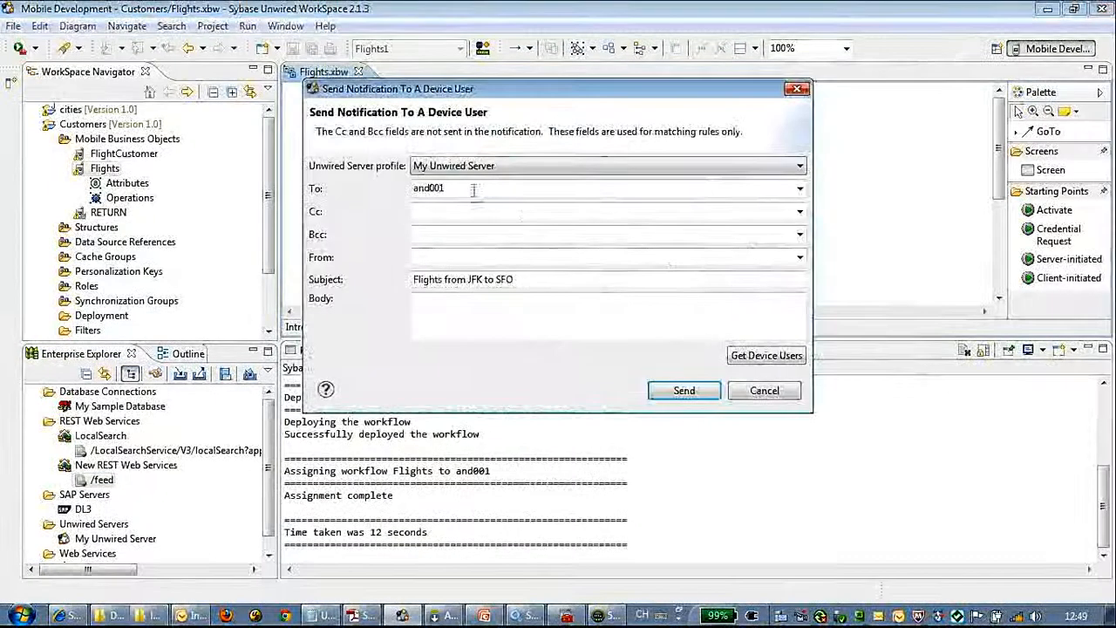
click(560, 279)
drag(561, 279, 372, 279)
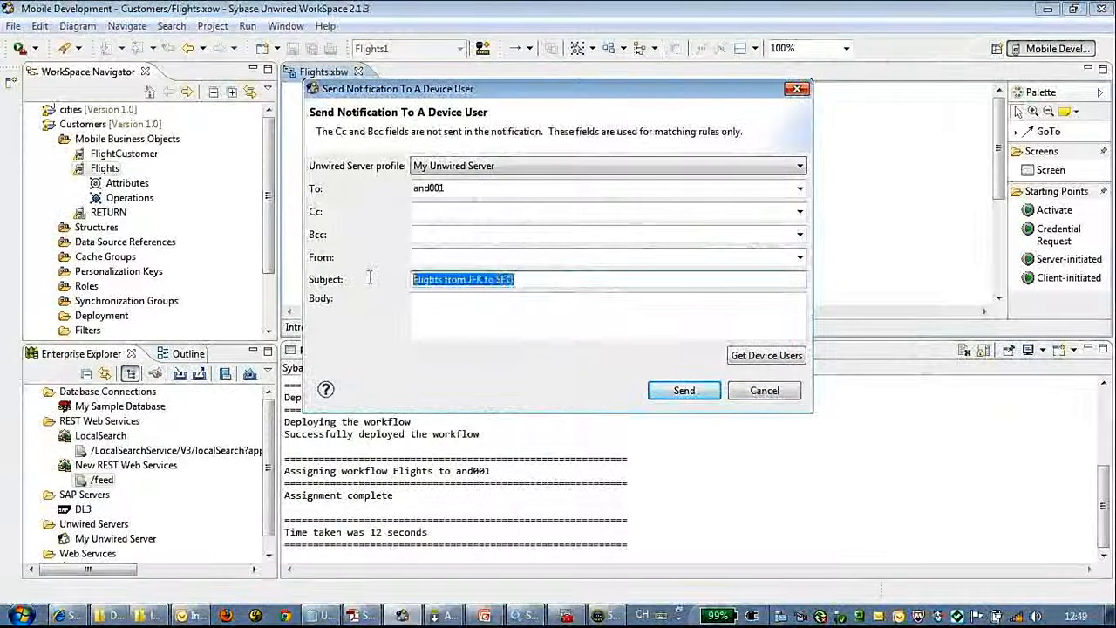
drag(566, 279, 393, 281)
click(608, 281)
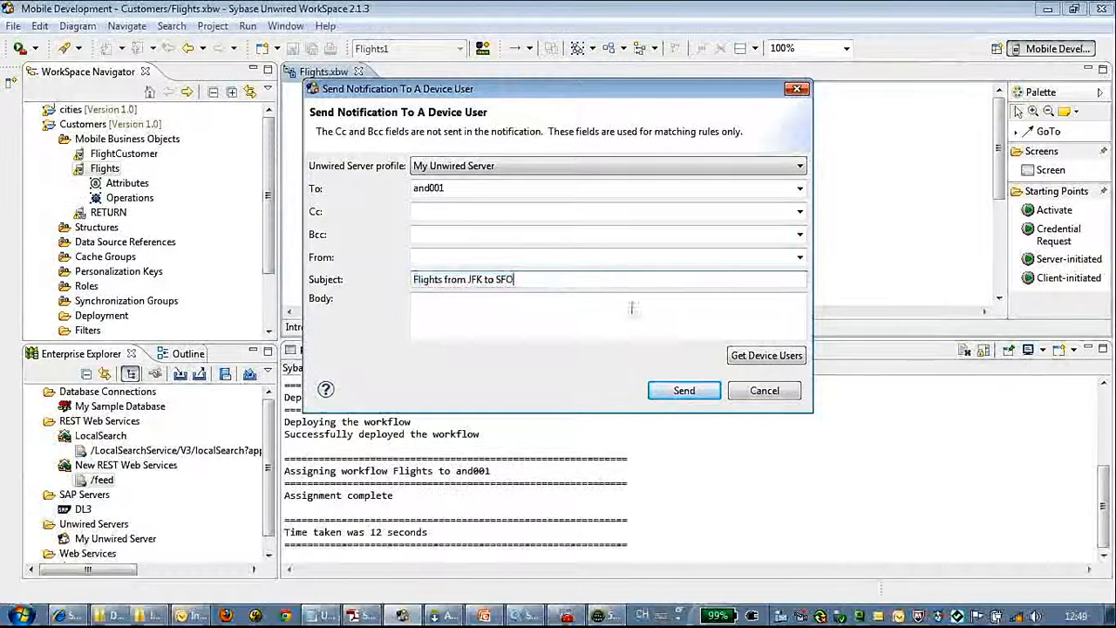
click(687, 392)
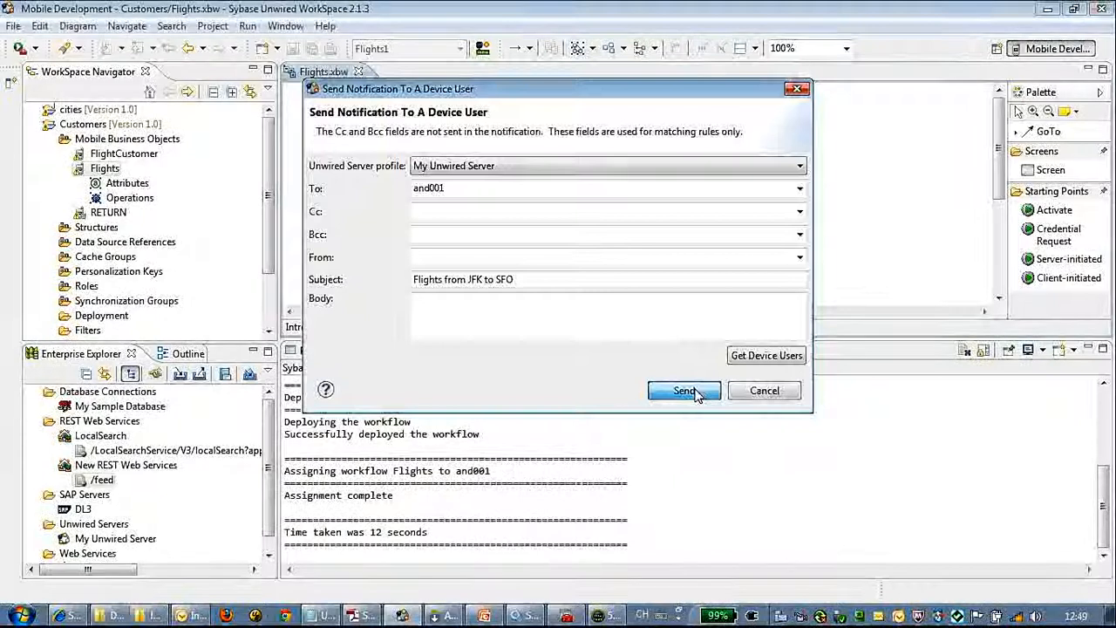
click(685, 391)
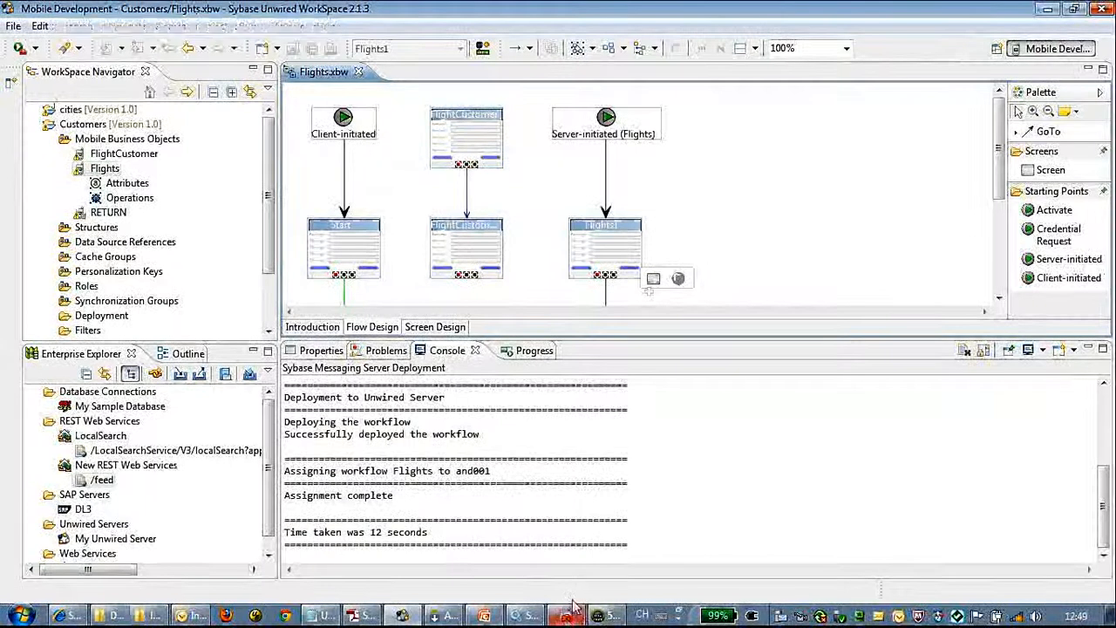
Step: In the emulator's Sybase Mobile Workflow inbox, open the 'Flights from JFK to SFO' message
click(608, 618)
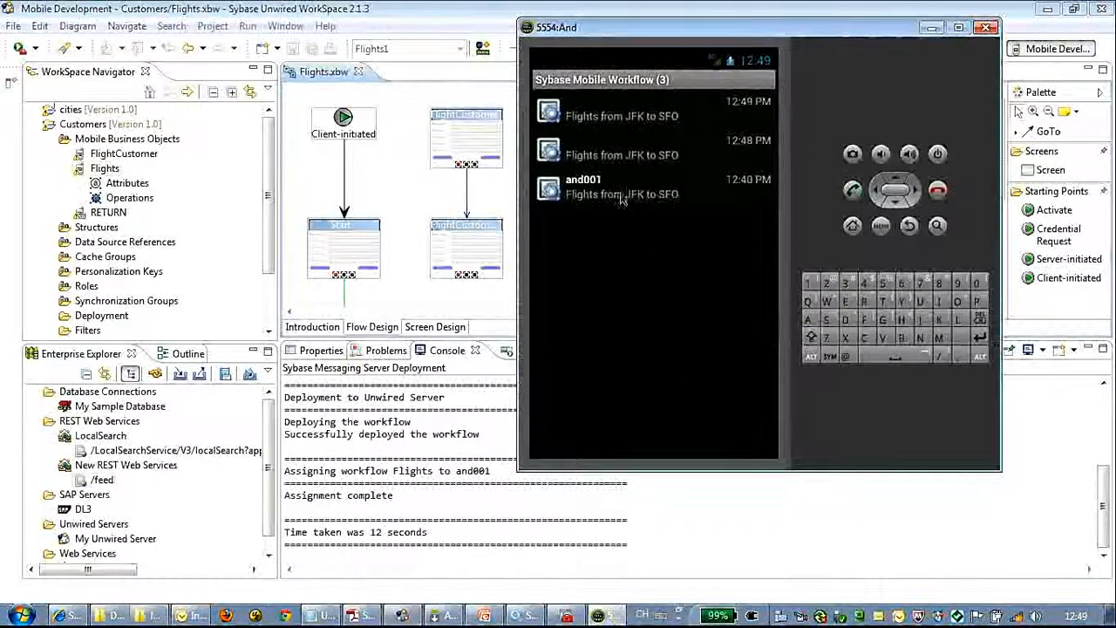
click(616, 118)
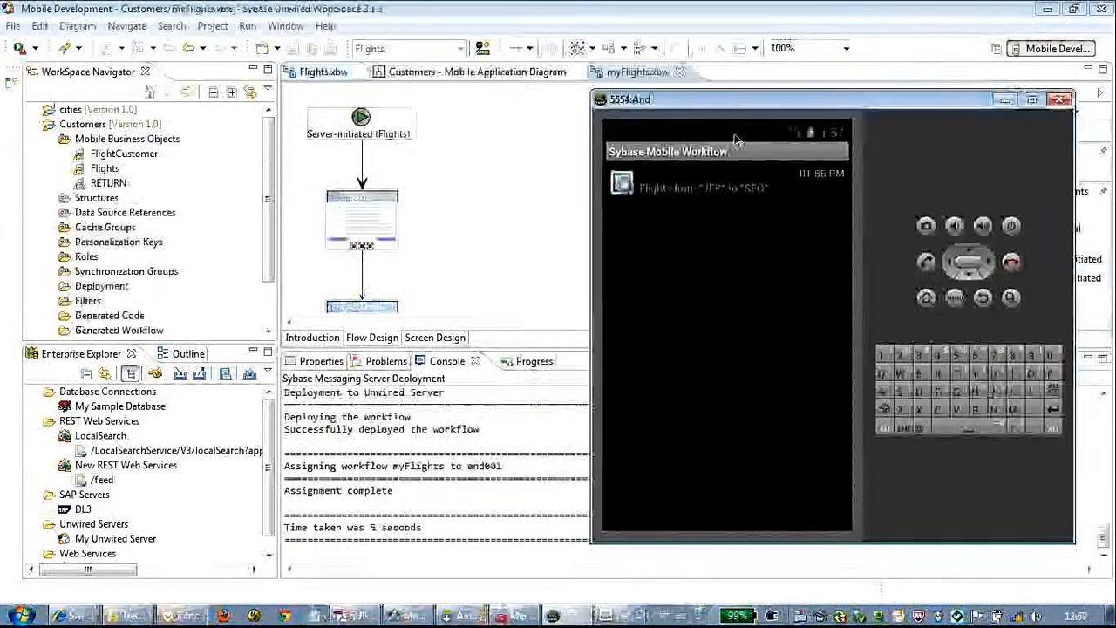
drag(735, 99, 506, 52)
click(510, 144)
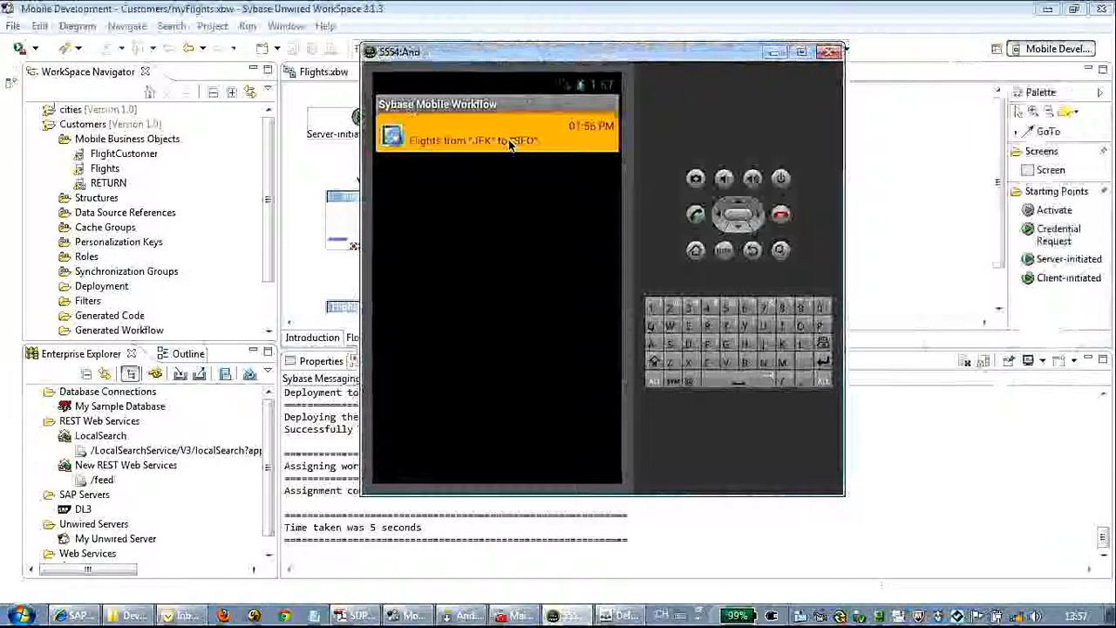